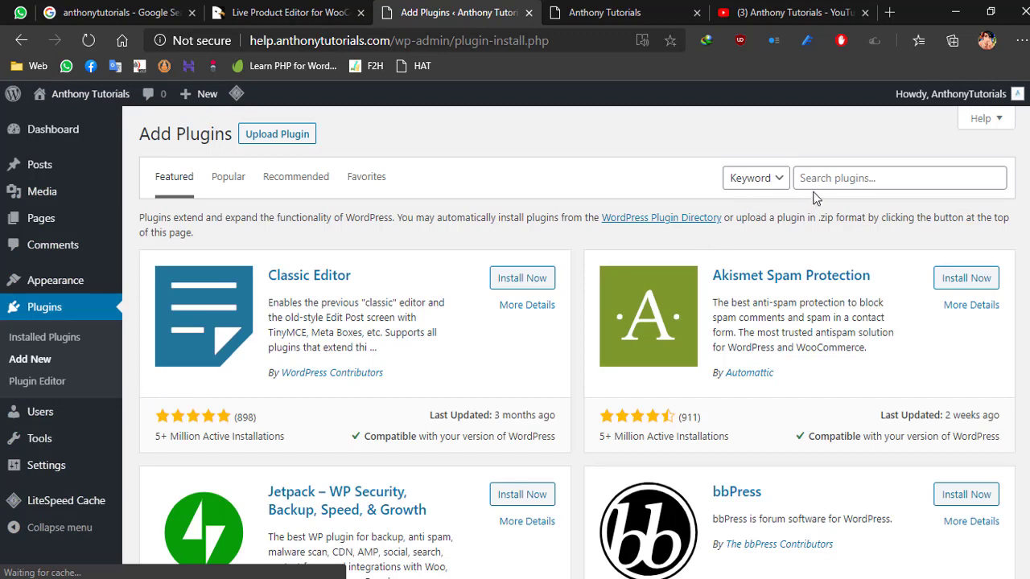
- Search the plugin directory for "woocommerce", then install and activate the WooCommerce plugin
{"action": "left_click", "coordinate": [816, 184]}
{"action": "type", "text": "woocommerce"}
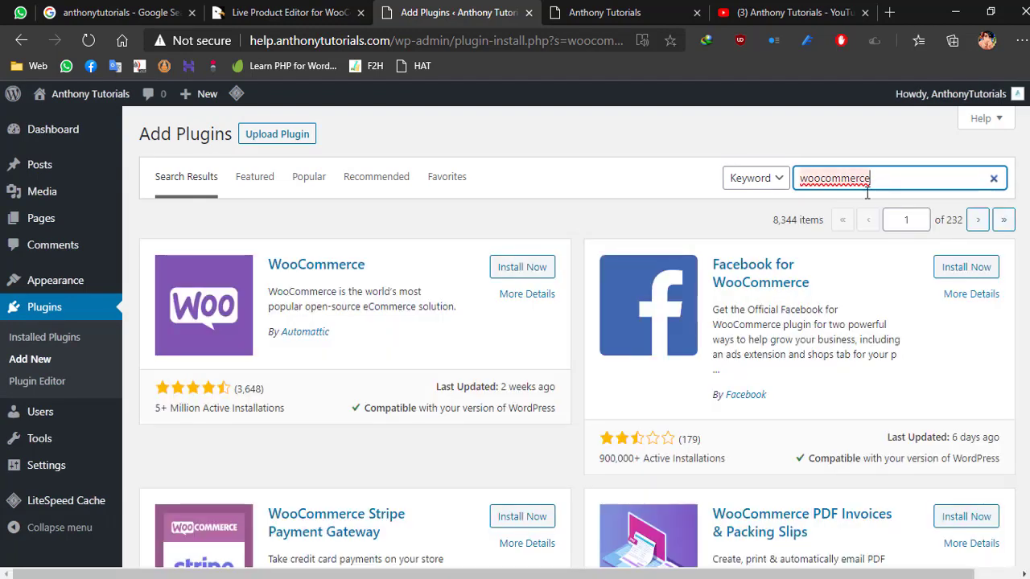
{"action": "left_click", "coordinate": [517, 276]}
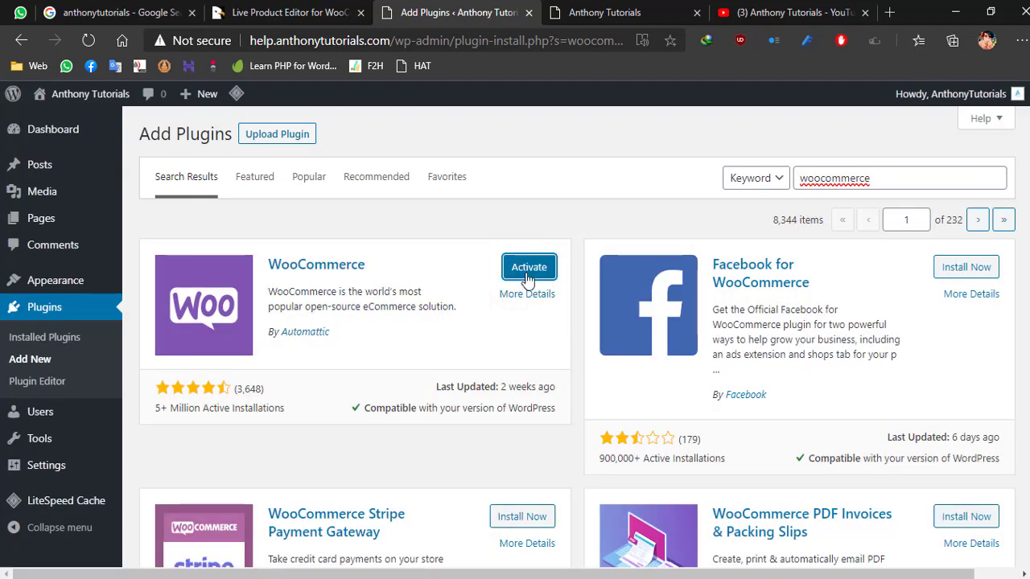
{"action": "left_click", "coordinate": [527, 273]}
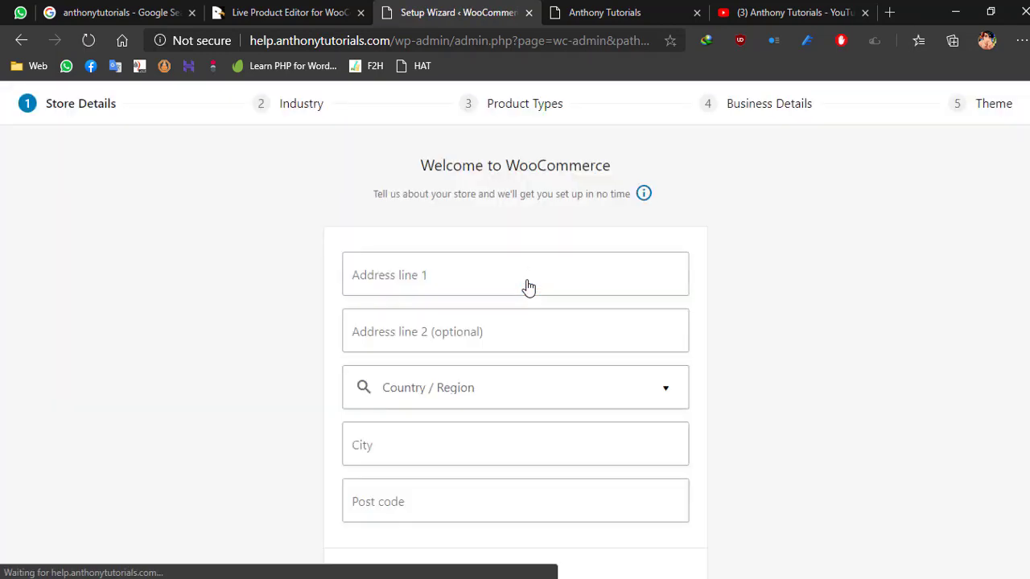
- Fill in the store's first address line and select Sri Lanka as the country in the store details
{"action": "left_click", "coordinate": [462, 276]}
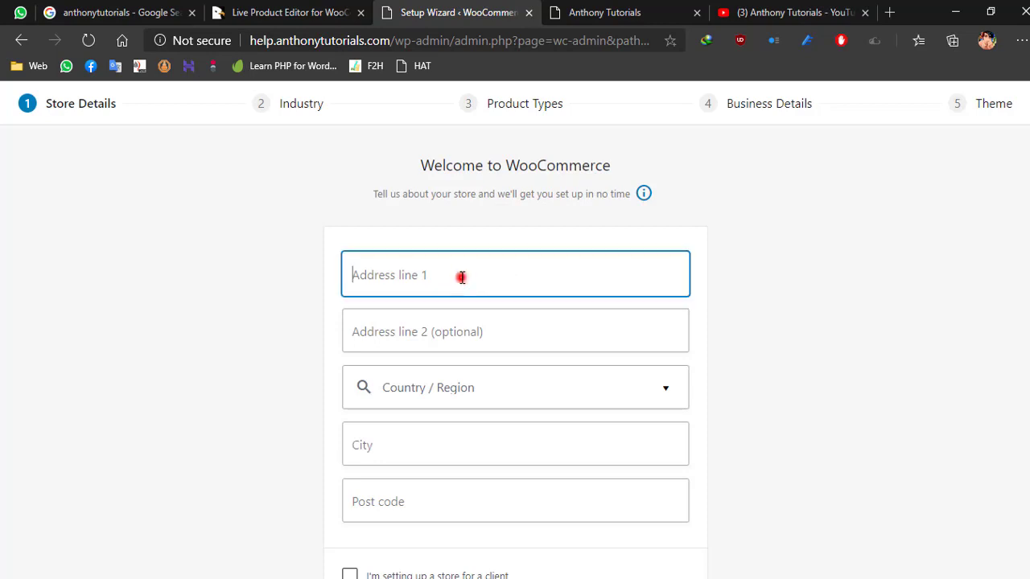
{"action": "type", "text": "1"}
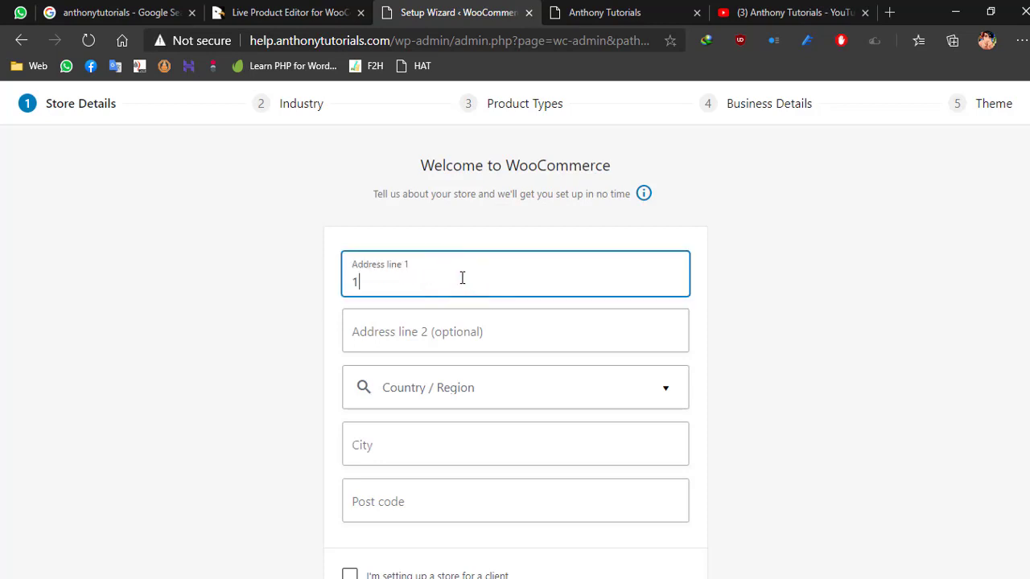
{"action": "type", "text": "23"}
{"action": "left_click", "coordinate": [460, 338]}
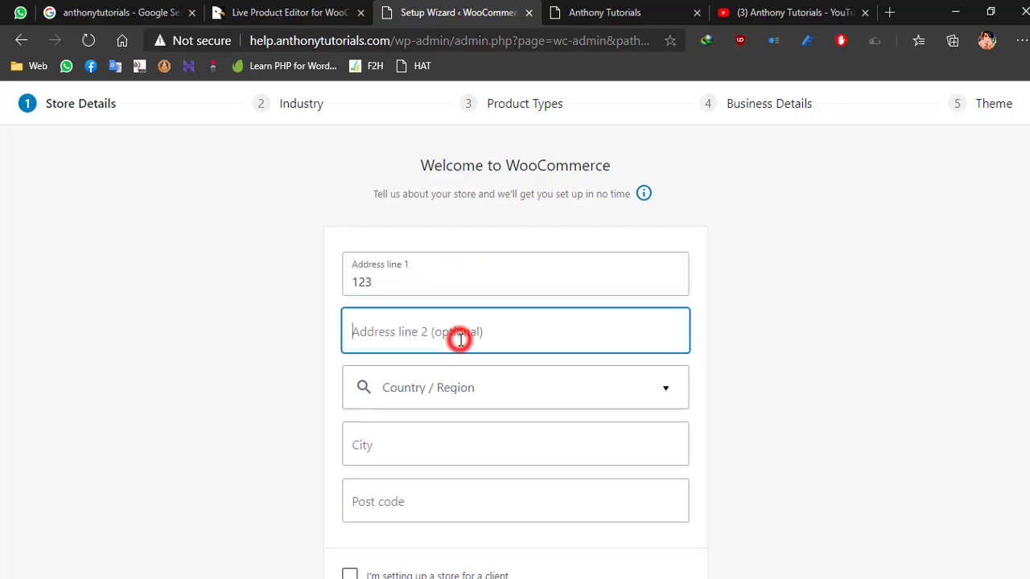
{"action": "left_click", "coordinate": [460, 381]}
{"action": "type", "text": "sri"}
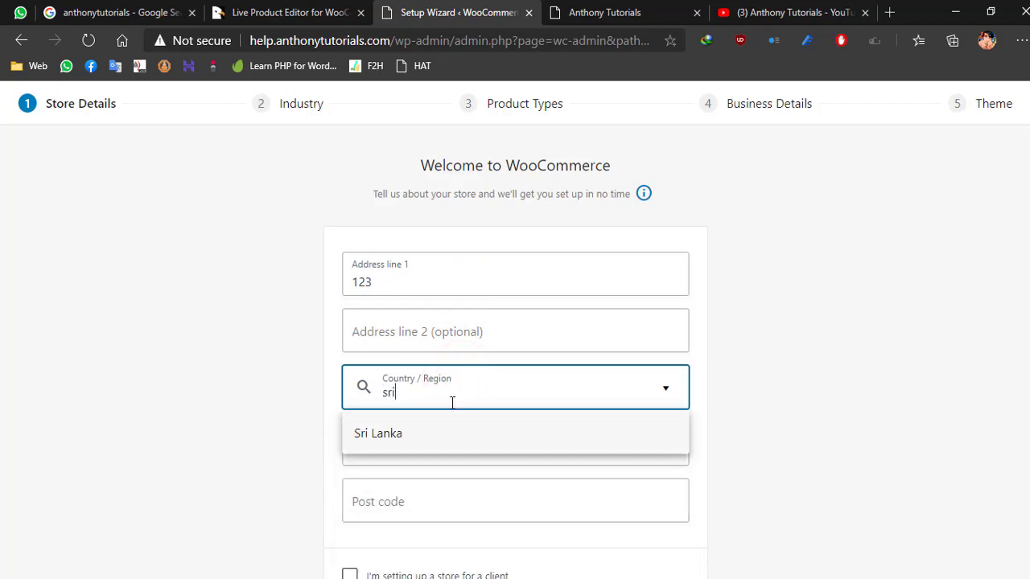
{"action": "left_click", "coordinate": [436, 424]}
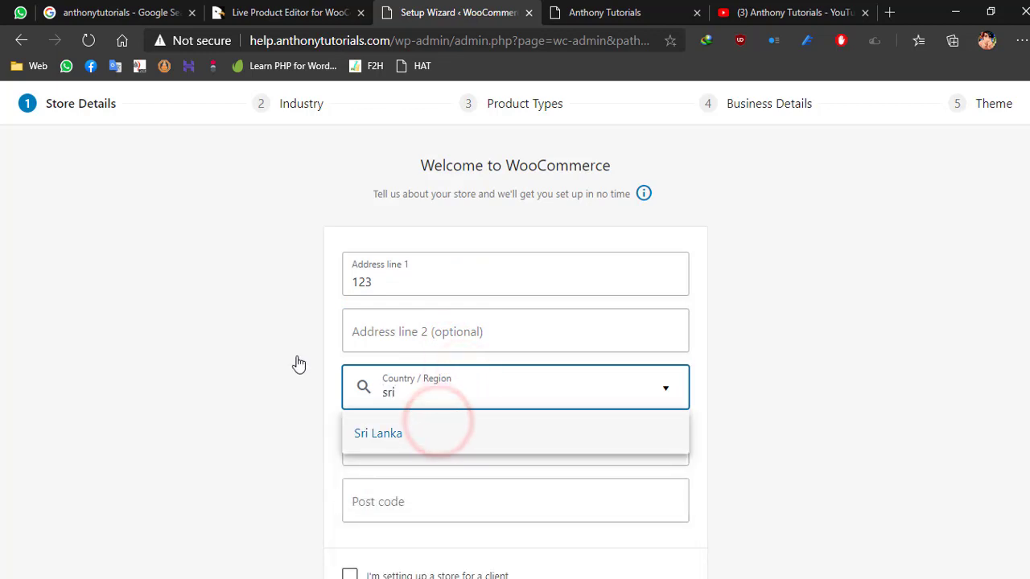
{"action": "left_click", "coordinate": [408, 427]}
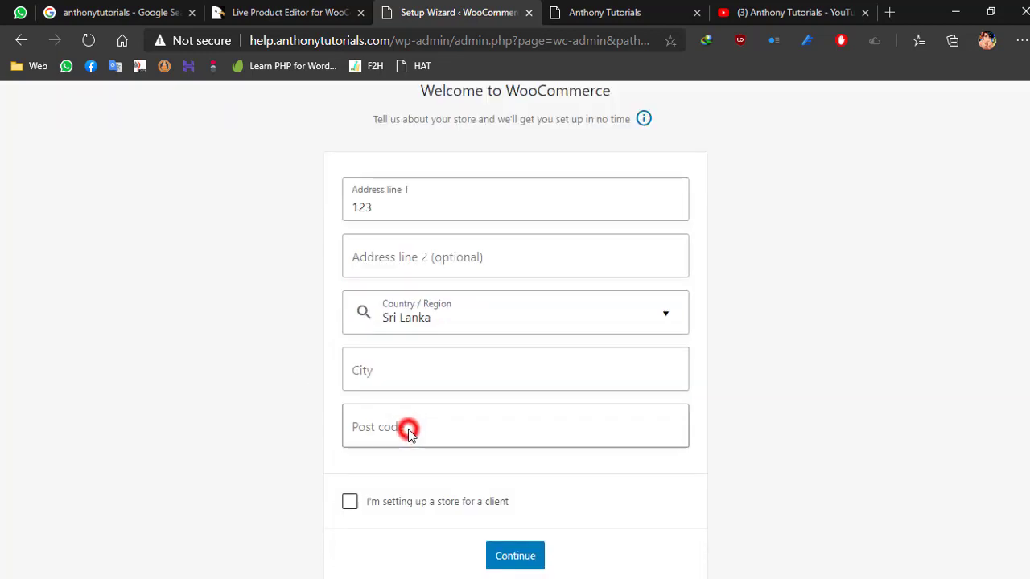
- Enter the store's city and post code in the store details
{"action": "left_click", "coordinate": [391, 373]}
{"action": "type", "text": "C"}
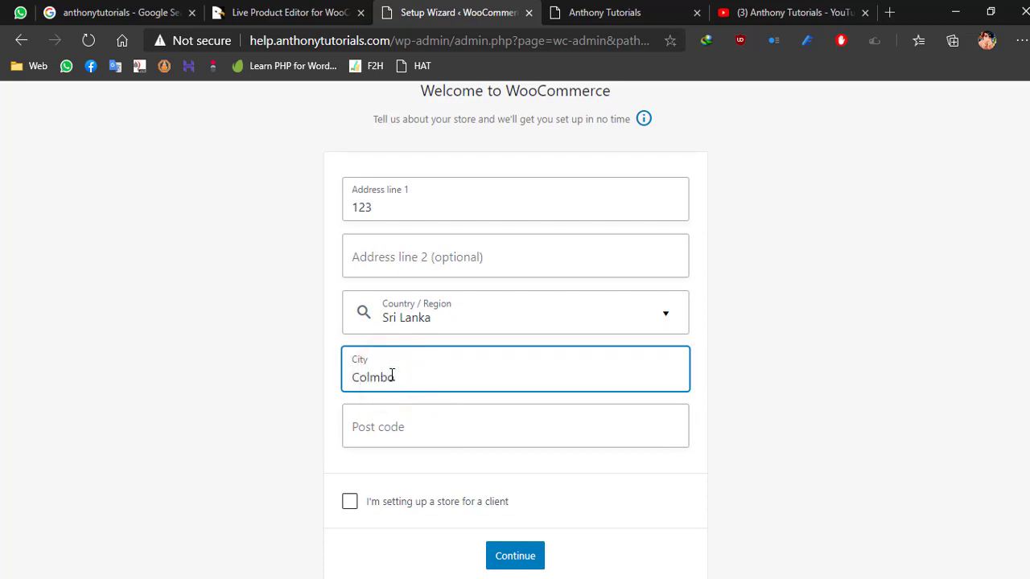
{"action": "type", "text": "olmbo"}
{"action": "left_click", "coordinate": [396, 431]}
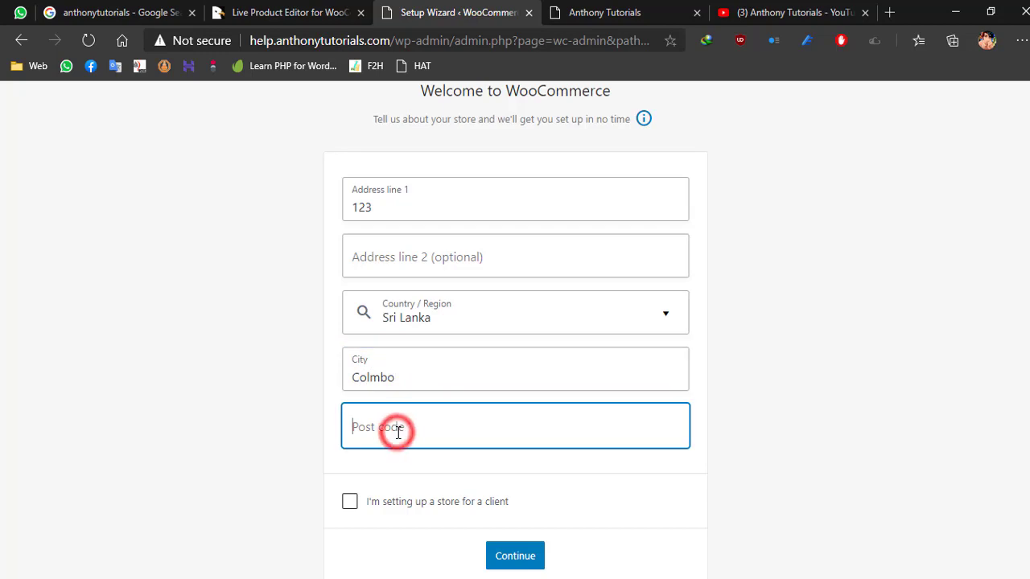
{"action": "type", "text": "11"}
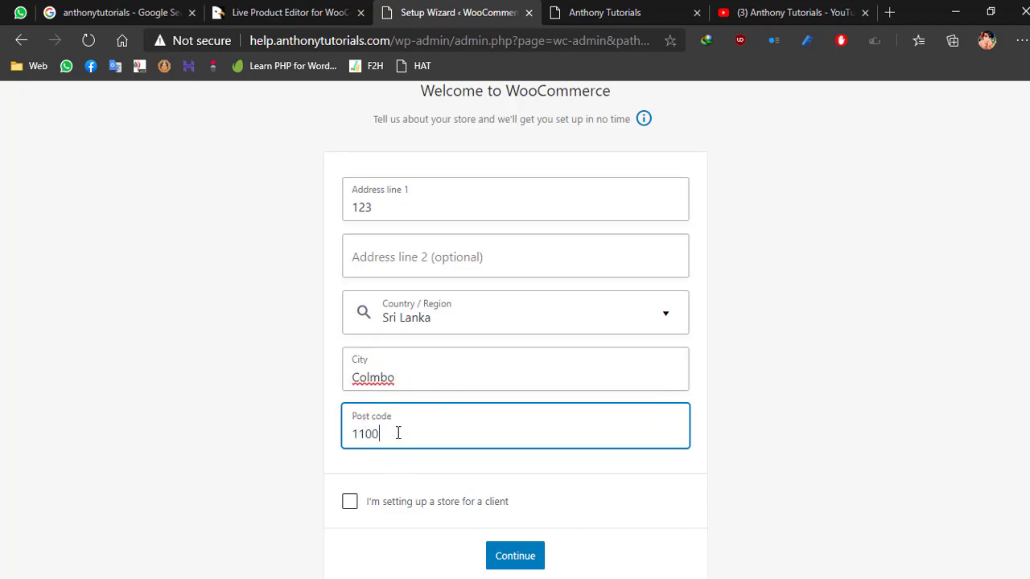
{"action": "type", "text": "00"}
- Submit the store details and opt in to sharing WooCommerce usage data
{"action": "scroll", "coordinate": [356, 360], "scroll_direction": "down", "scroll_amount": 1}
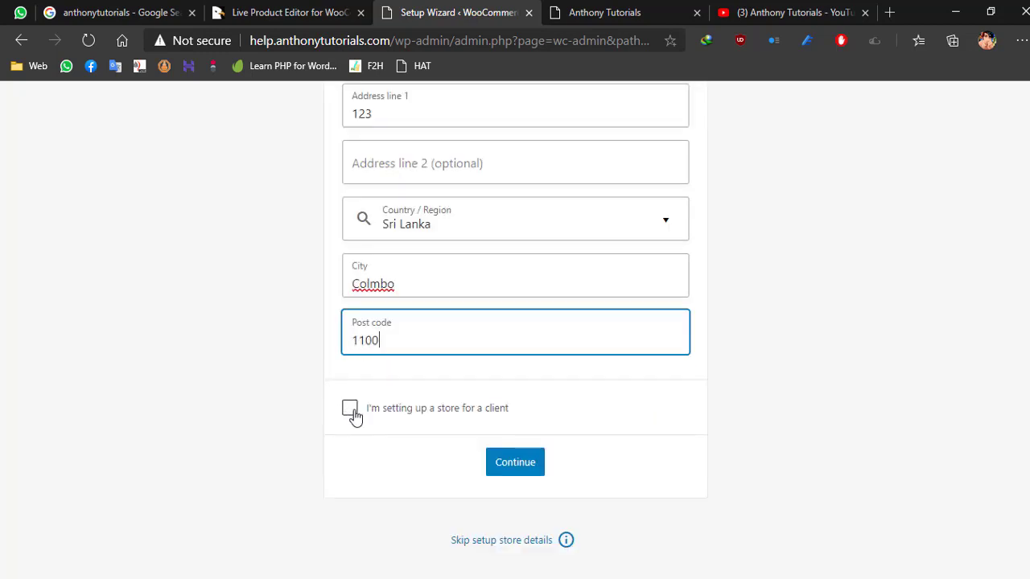
{"action": "left_click", "coordinate": [503, 464]}
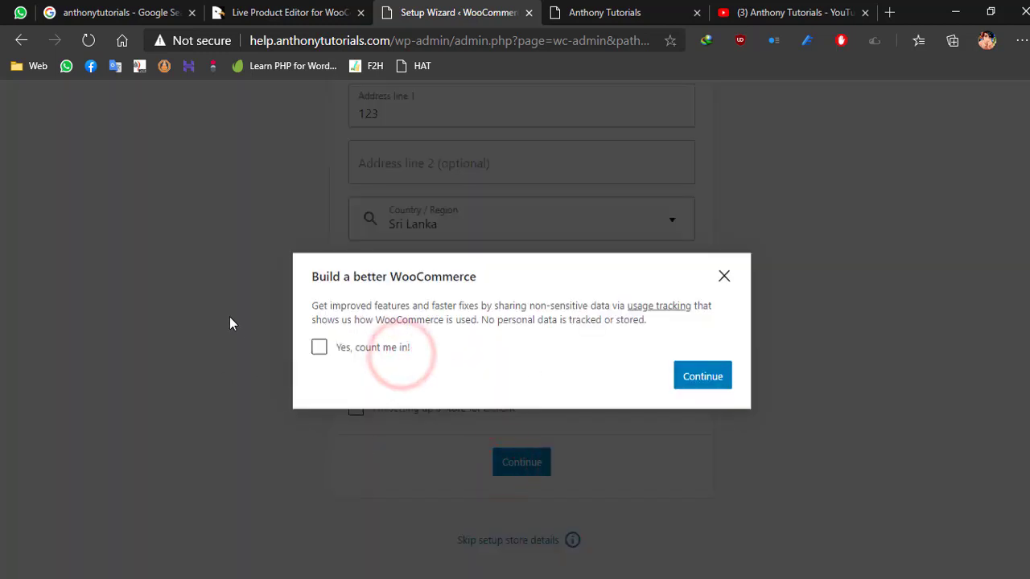
{"action": "left_click", "coordinate": [317, 348]}
{"action": "left_click", "coordinate": [707, 375]}
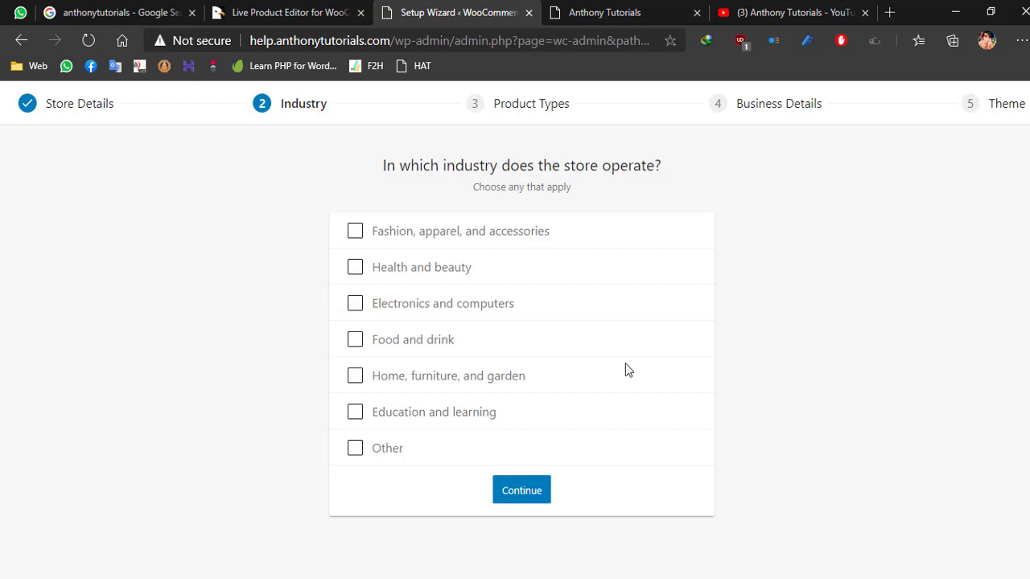
- Set the store's industry to Fashion, apparel, and accessories, and its product types to Physical products and Downloads
{"action": "left_click", "coordinate": [383, 233]}
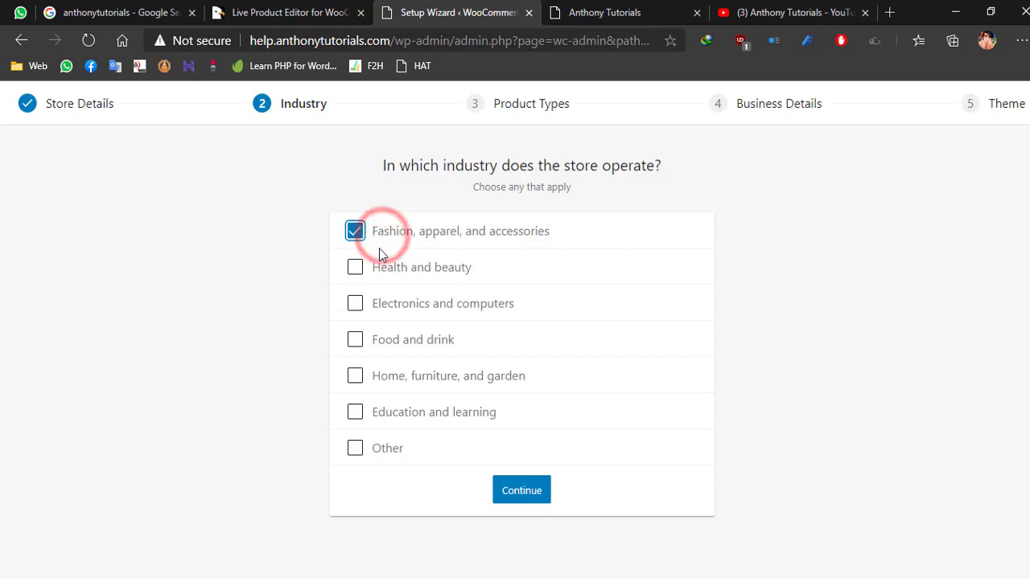
{"action": "left_click", "coordinate": [515, 486]}
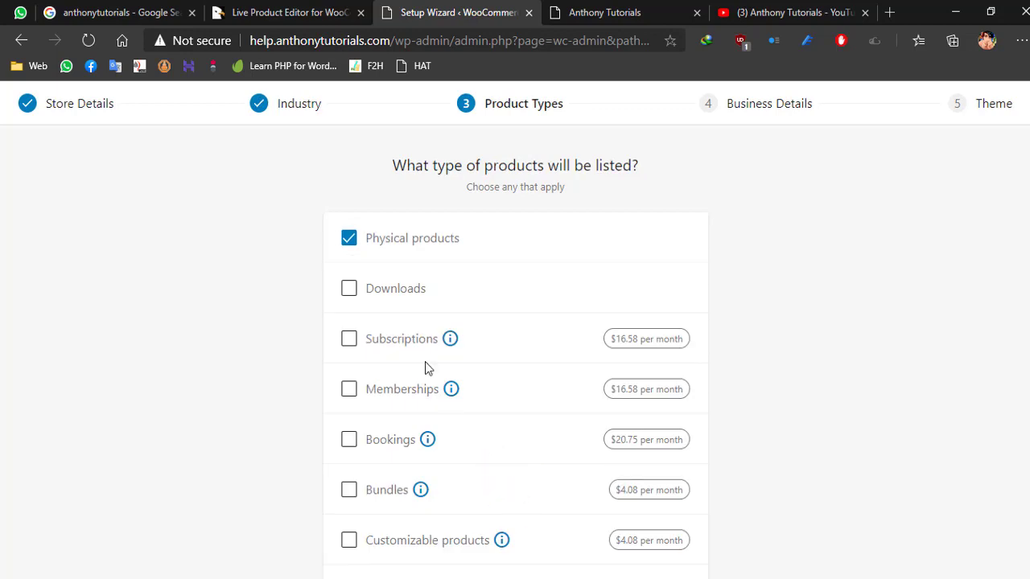
{"action": "scroll", "coordinate": [271, 276], "scroll_direction": "down", "scroll_amount": 2}
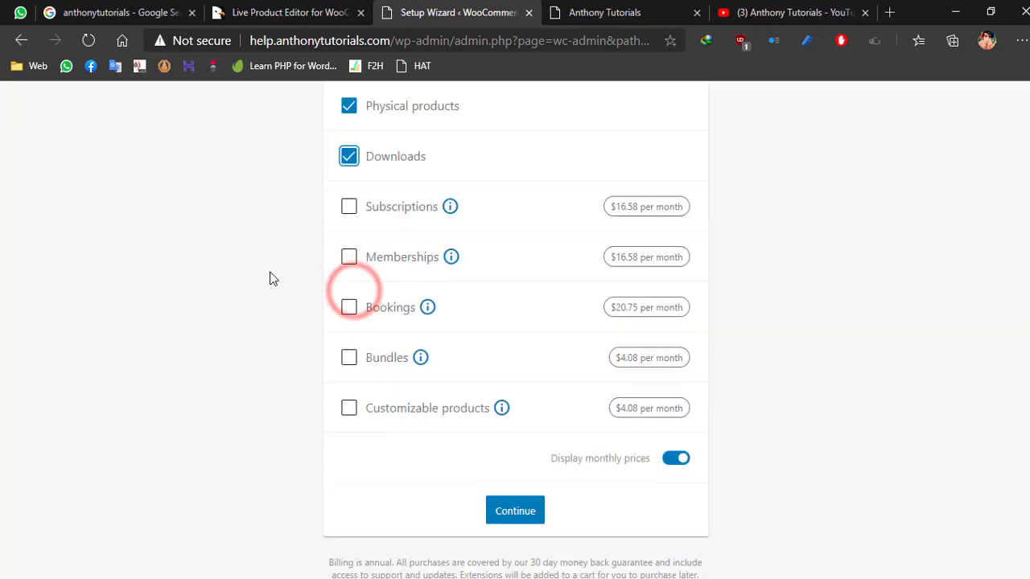
{"action": "left_click", "coordinate": [515, 511]}
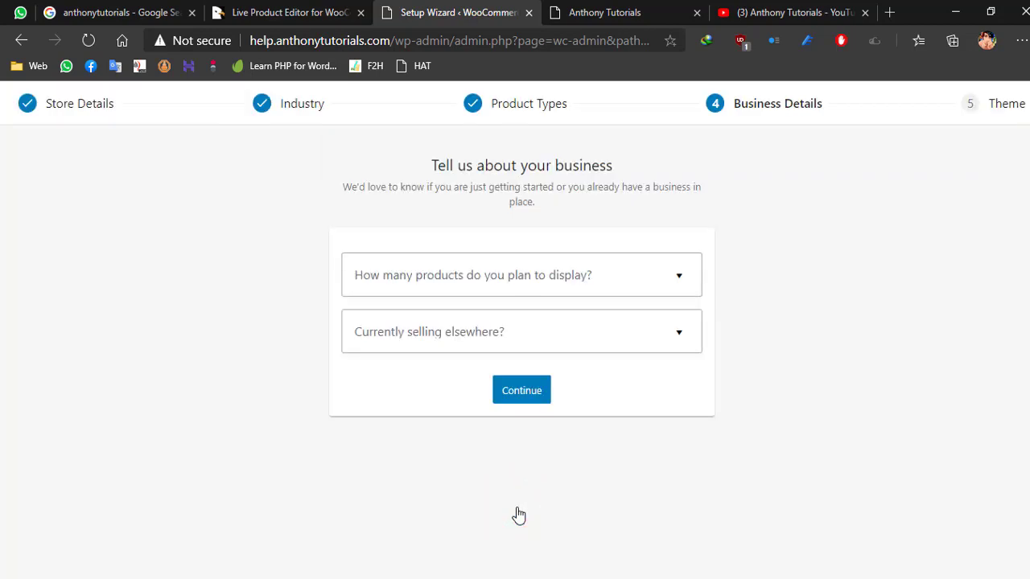
- Set the planned number of products to 11 - 100 and answer No to currently selling elsewhere
{"action": "left_click", "coordinate": [680, 279]}
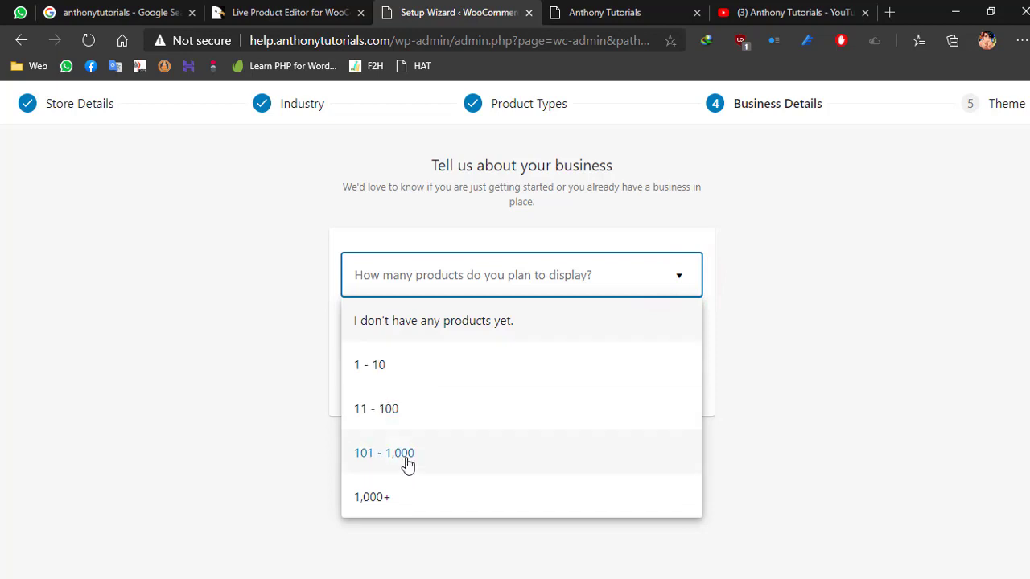
{"action": "left_click", "coordinate": [404, 409]}
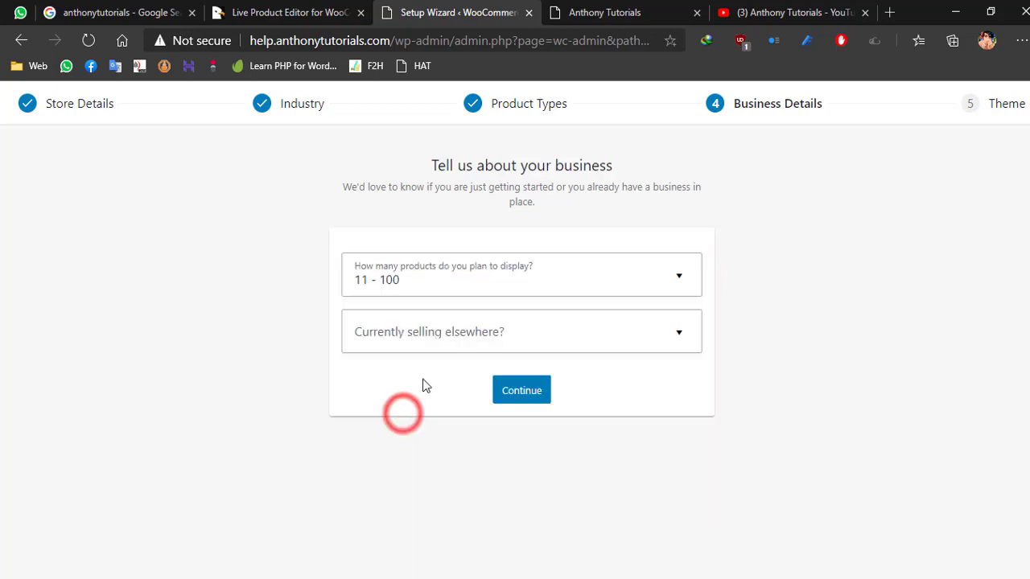
{"action": "left_click", "coordinate": [509, 330]}
{"action": "left_click", "coordinate": [363, 376]}
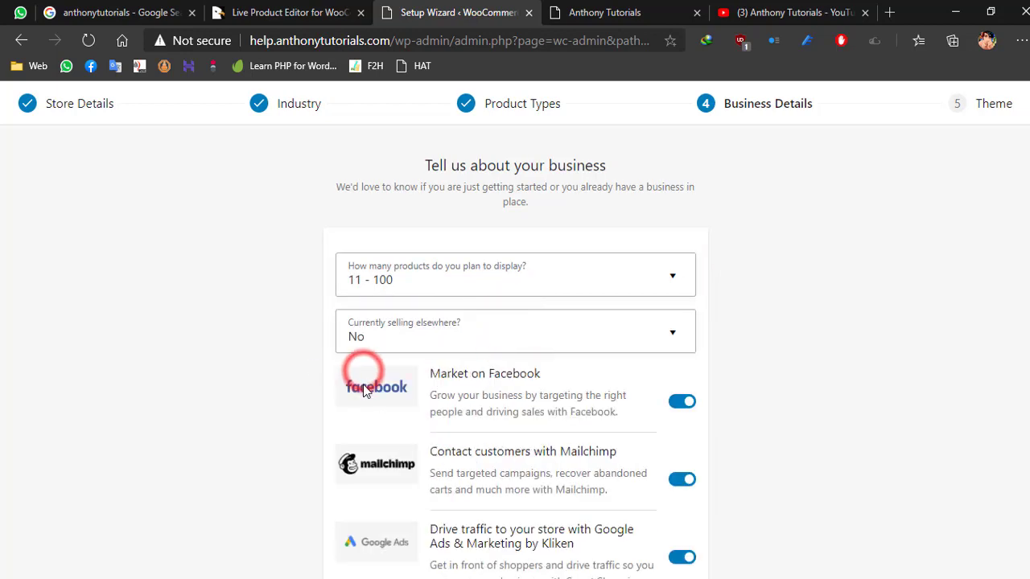
- Turn off the Facebook, Mailchimp and Google Ads marketing extensions and submit the business details
{"action": "scroll", "coordinate": [310, 361], "scroll_direction": "down", "scroll_amount": 2}
{"action": "left_click", "coordinate": [682, 252]}
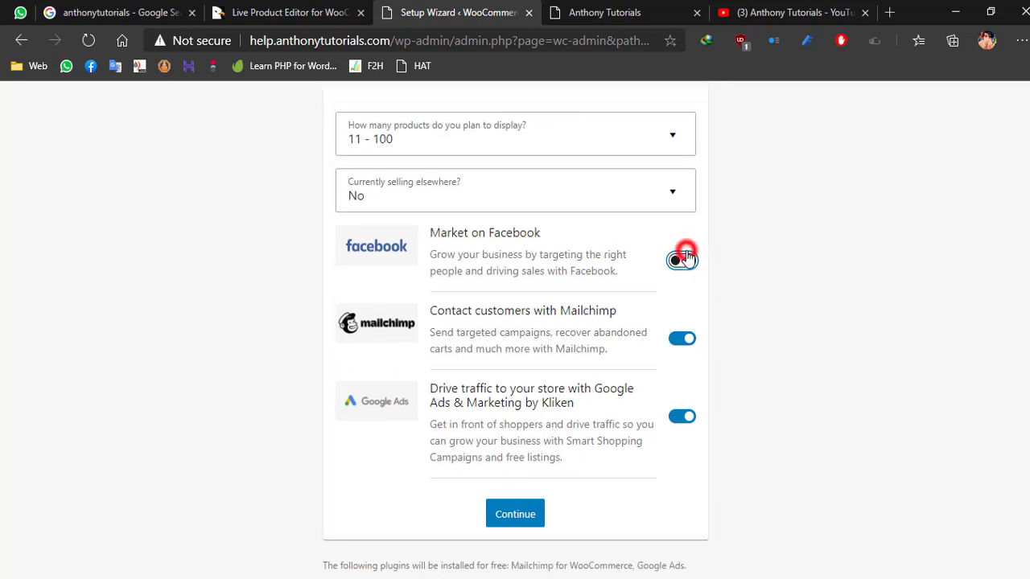
{"action": "left_click", "coordinate": [681, 338]}
{"action": "left_click", "coordinate": [681, 416]}
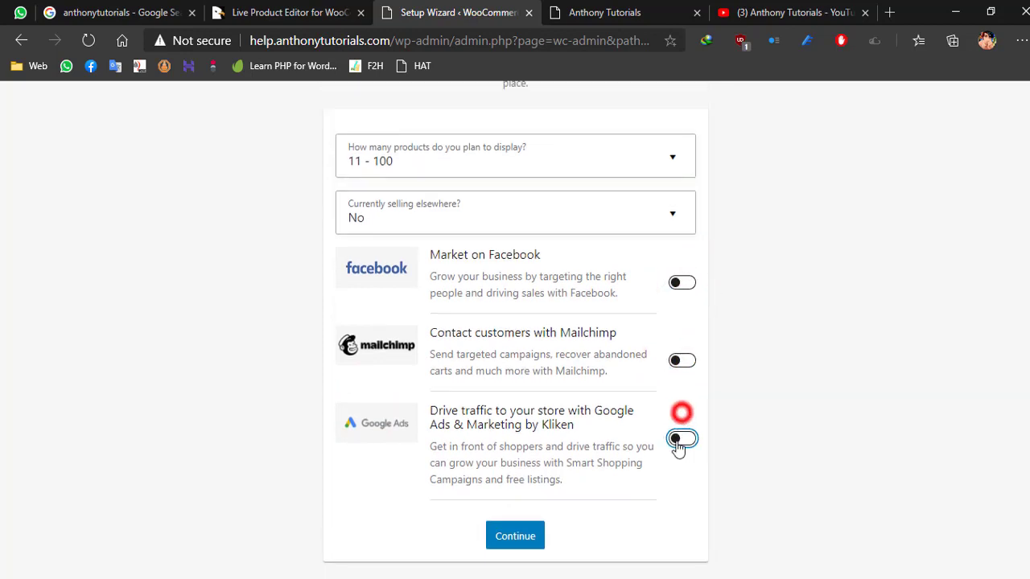
{"action": "left_click", "coordinate": [519, 535]}
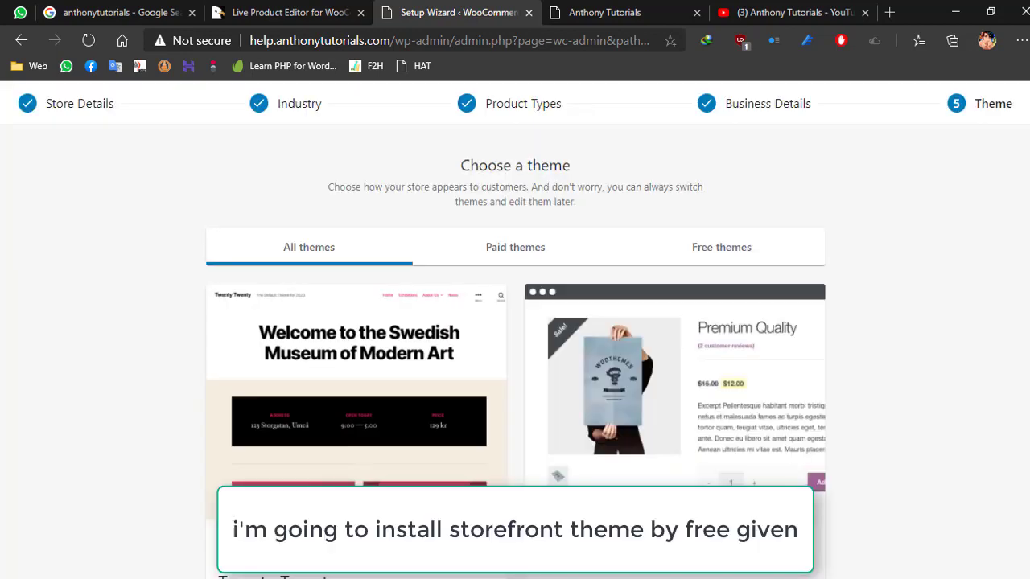
- Choose the free Storefront theme for the store
{"action": "scroll", "coordinate": [624, 405], "scroll_direction": "down", "scroll_amount": 2}
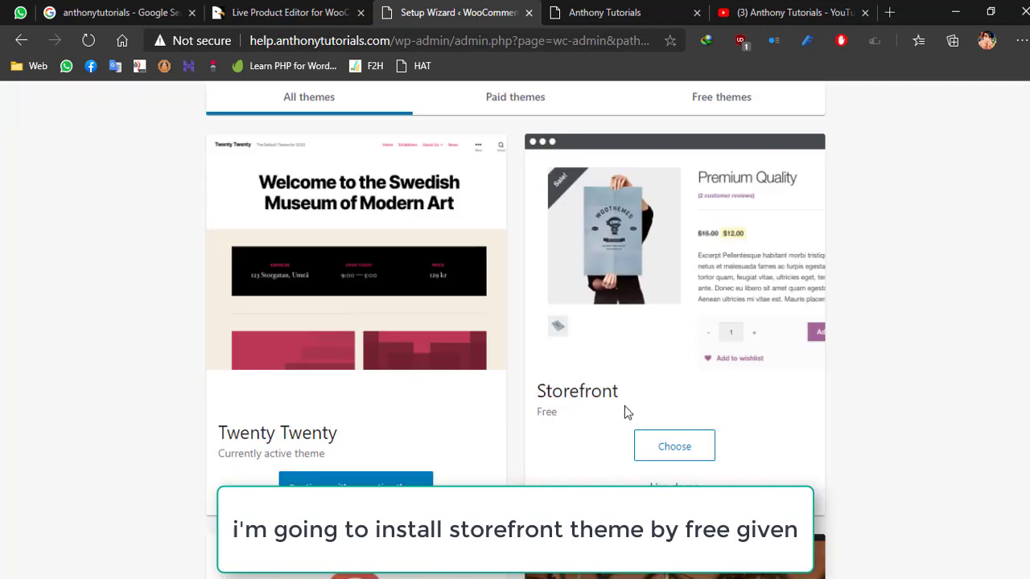
{"action": "left_click", "coordinate": [680, 455]}
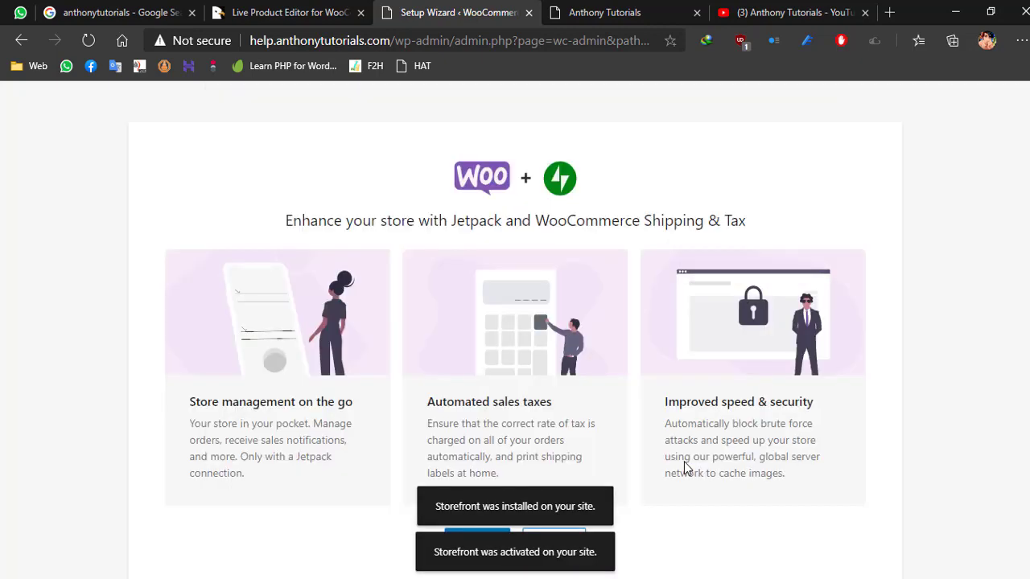
- Decline the Jetpack and WooCommerce Shipping & Tax offer and dismiss the store welcome introduction
{"action": "scroll", "coordinate": [332, 319], "scroll_direction": "down", "scroll_amount": 1}
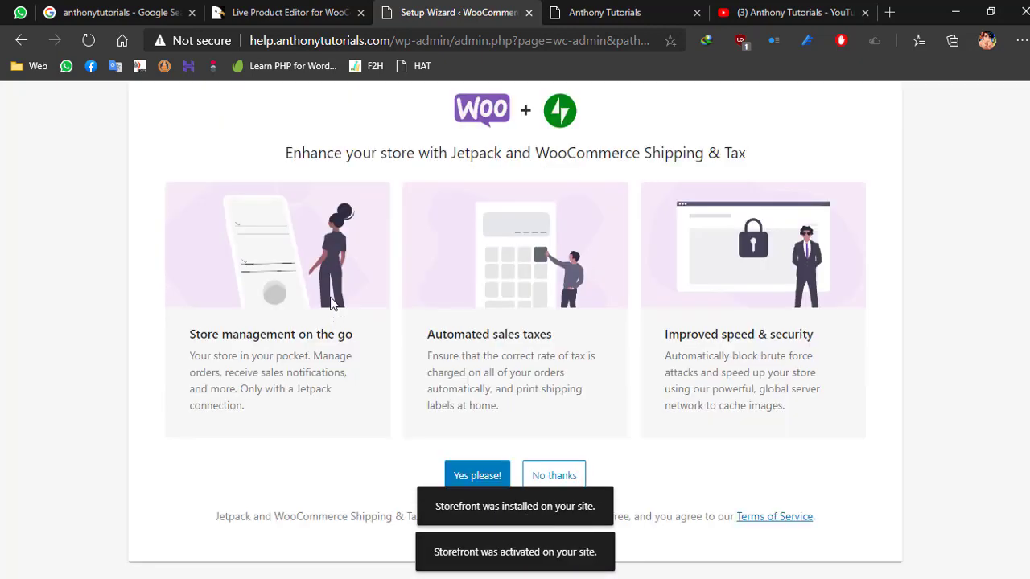
{"action": "left_click", "coordinate": [554, 476]}
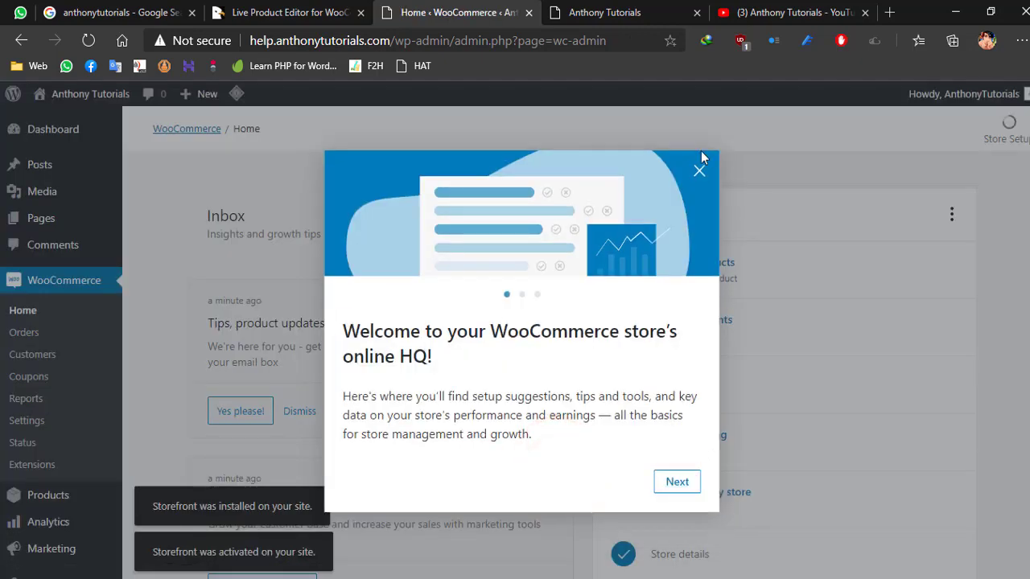
{"action": "left_click", "coordinate": [698, 168]}
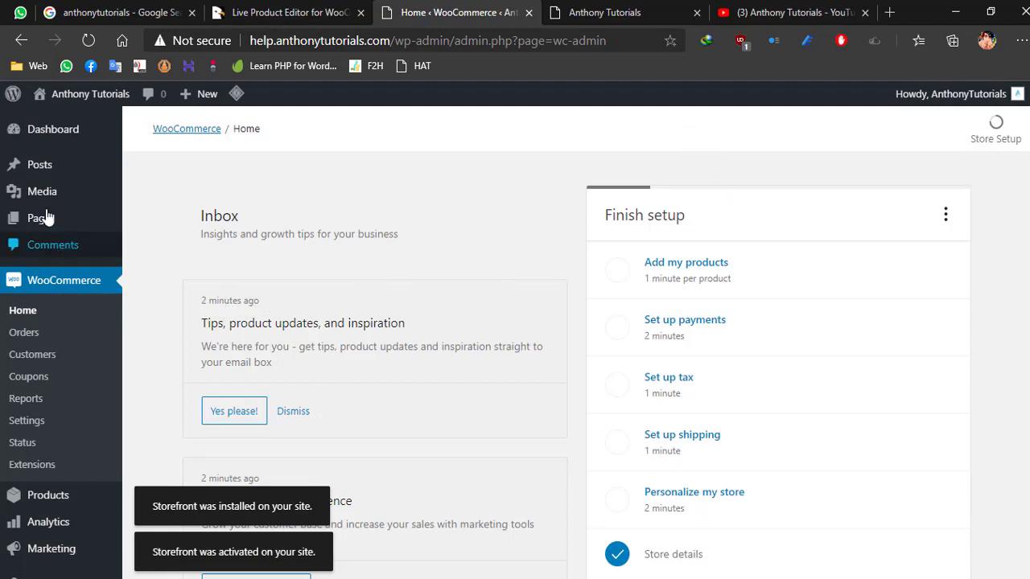
- Reload the public site's home page and examine its Storefront layout and menu
{"action": "mouse_move", "coordinate": [78, 98]}
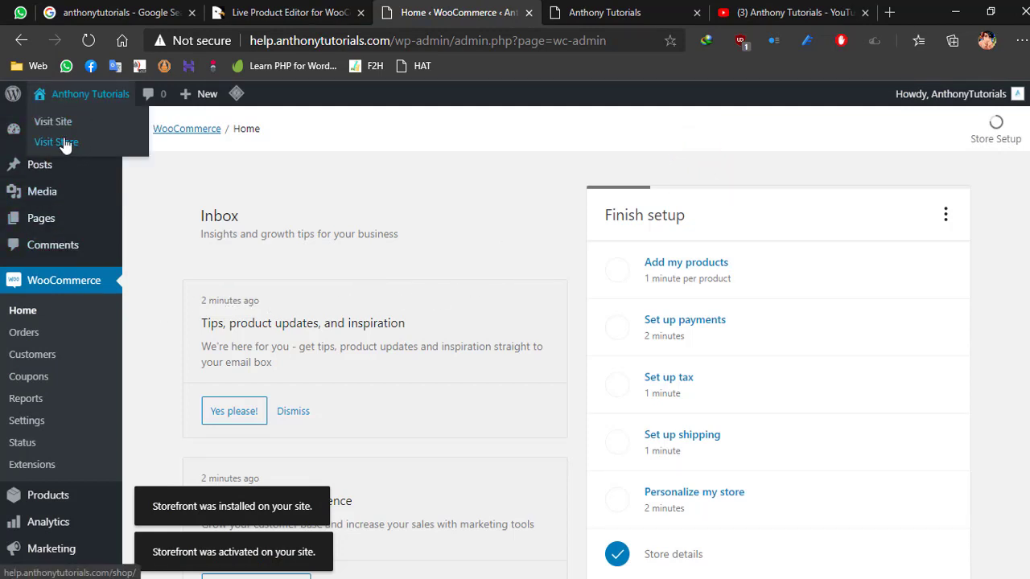
{"action": "left_click", "coordinate": [585, 11]}
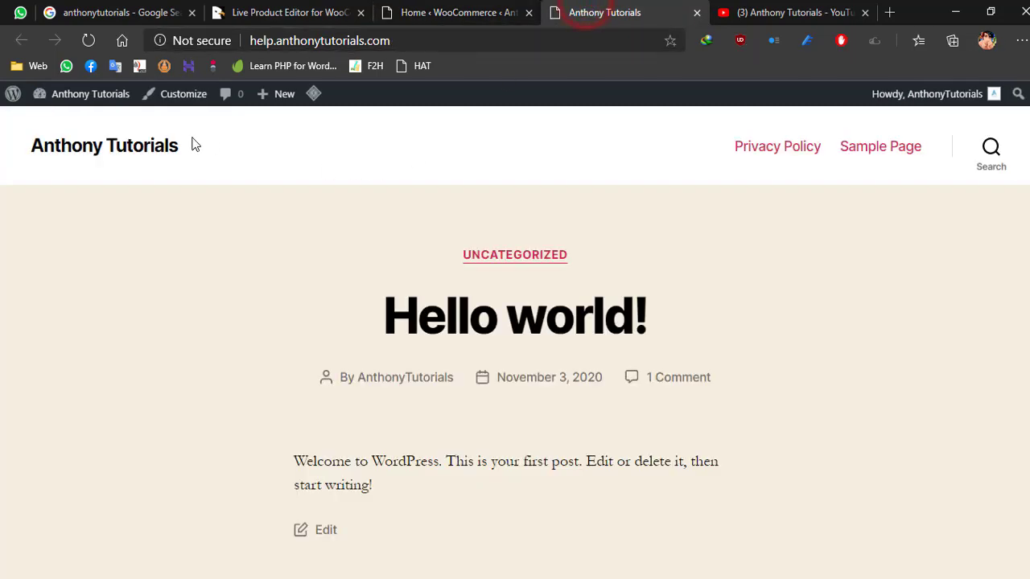
{"action": "left_click", "coordinate": [165, 148]}
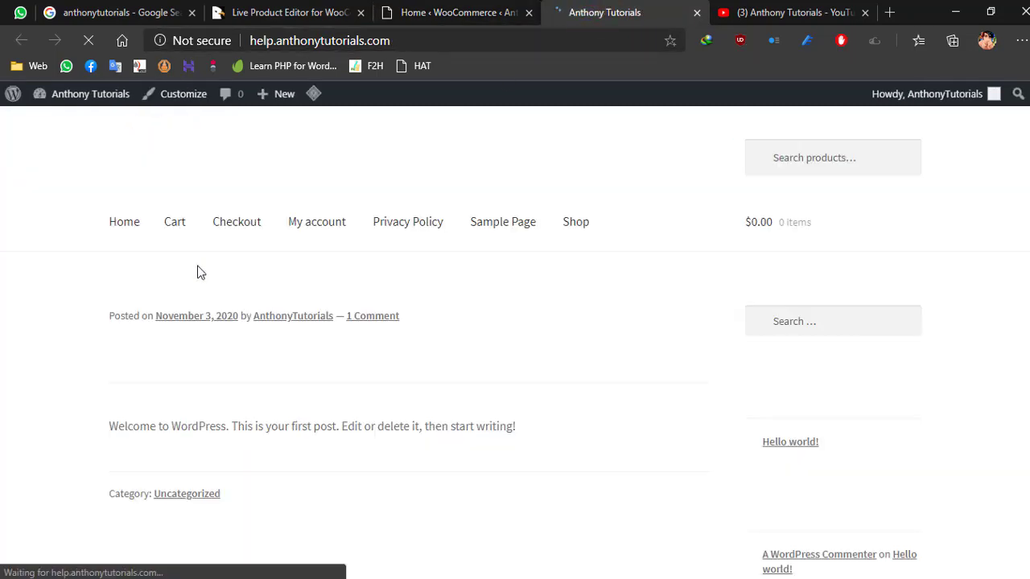
{"action": "scroll", "coordinate": [644, 291], "scroll_direction": "down", "scroll_amount": 2}
{"action": "scroll", "coordinate": [644, 297], "scroll_direction": "down", "scroll_amount": 1}
{"action": "scroll", "coordinate": [641, 329], "scroll_direction": "up", "scroll_amount": 3}
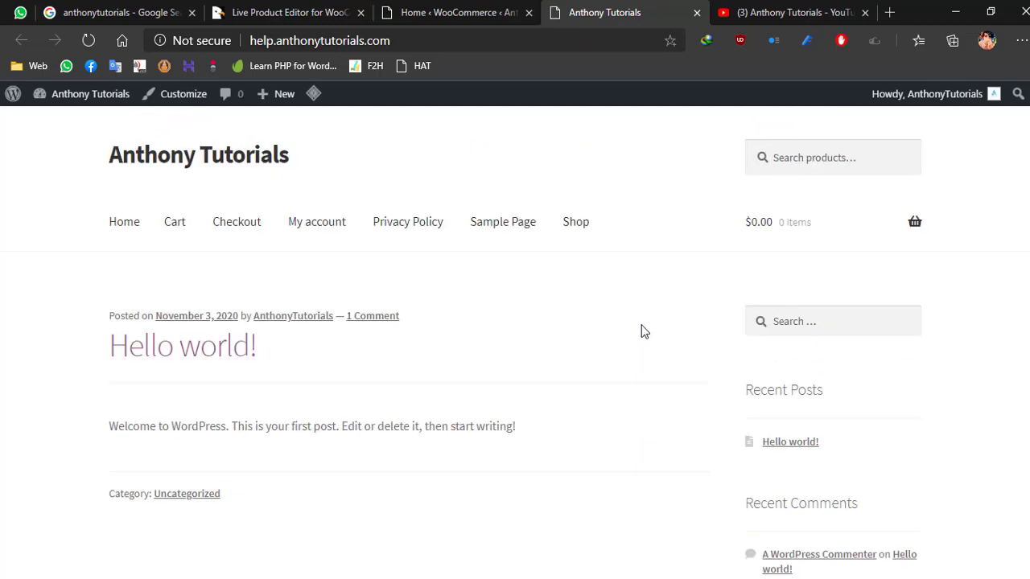
{"action": "left_click", "coordinate": [120, 233]}
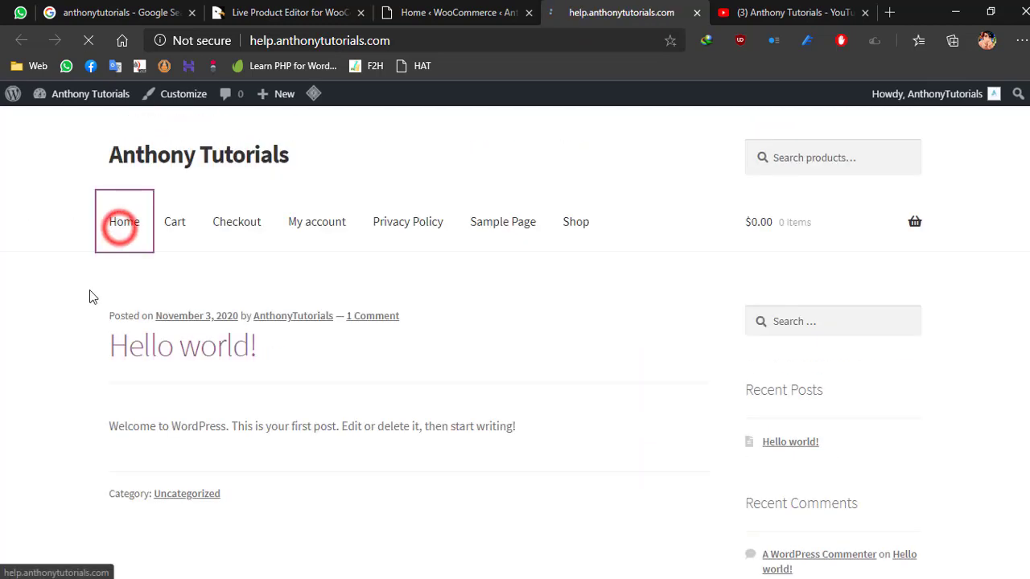
- Open the WooCommerce settings in the site admin and look through the General store address and currency options
{"action": "scroll", "coordinate": [89, 295], "scroll_direction": "down", "scroll_amount": 3}
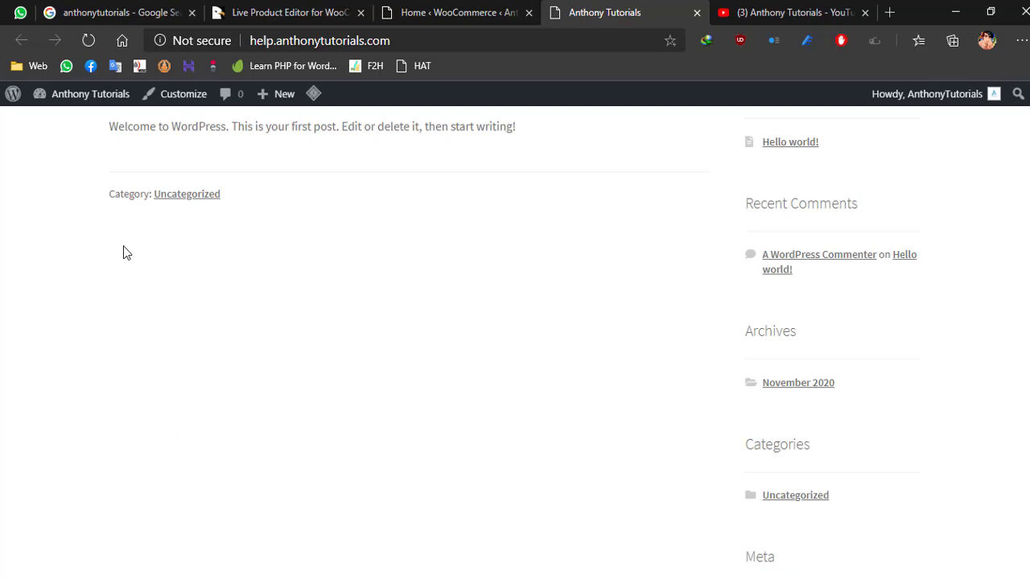
{"action": "left_click", "coordinate": [436, 12]}
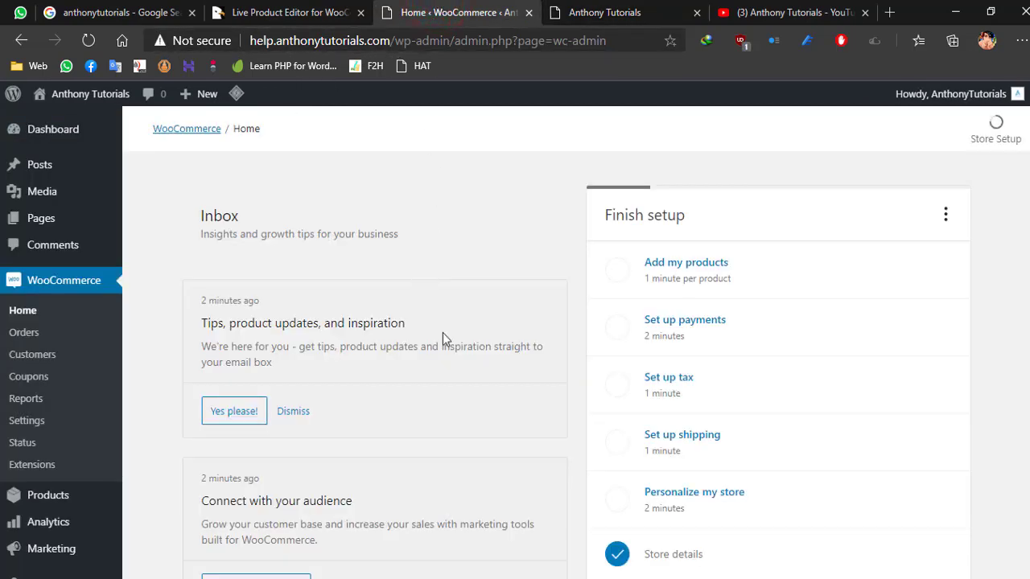
{"action": "left_click", "coordinate": [20, 422]}
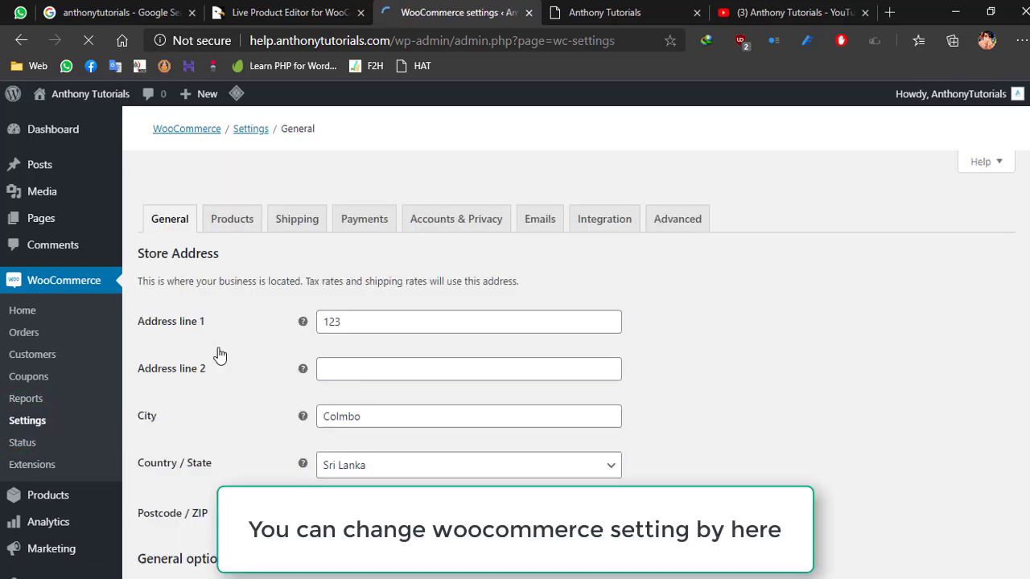
{"action": "scroll", "coordinate": [220, 355], "scroll_direction": "down", "scroll_amount": 15}
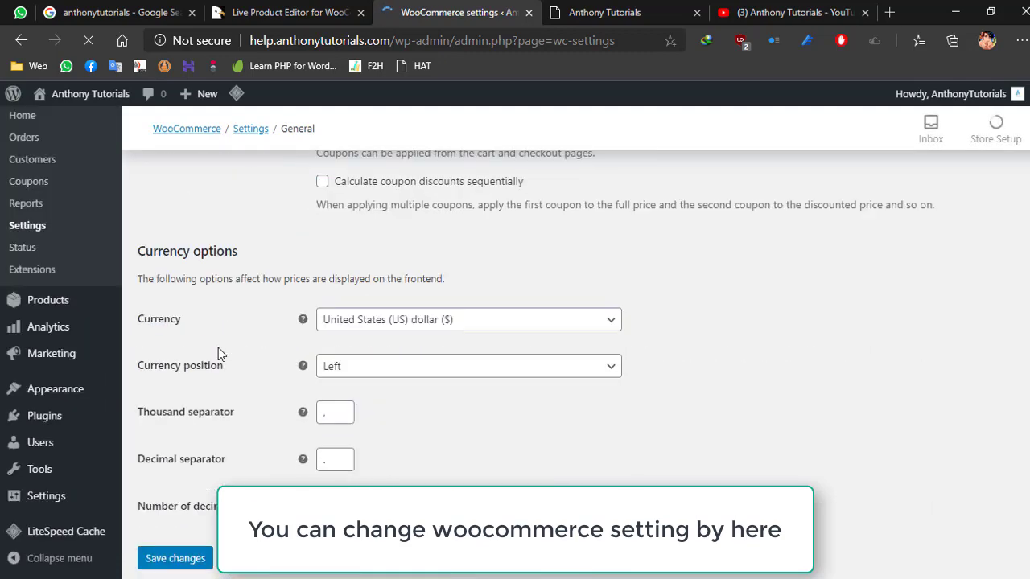
{"action": "scroll", "coordinate": [218, 349], "scroll_direction": "up", "scroll_amount": 20}
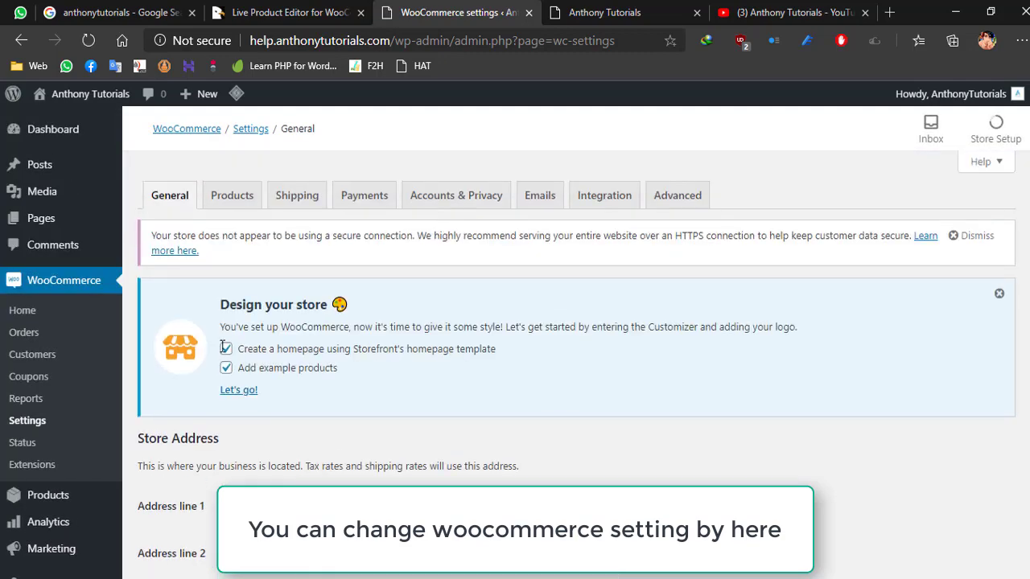
- In Accounts & Privacy, allow checkout login and account creation during checkout and on My account, disable automatic usernames and passwords, and save
{"action": "left_click", "coordinate": [475, 195]}
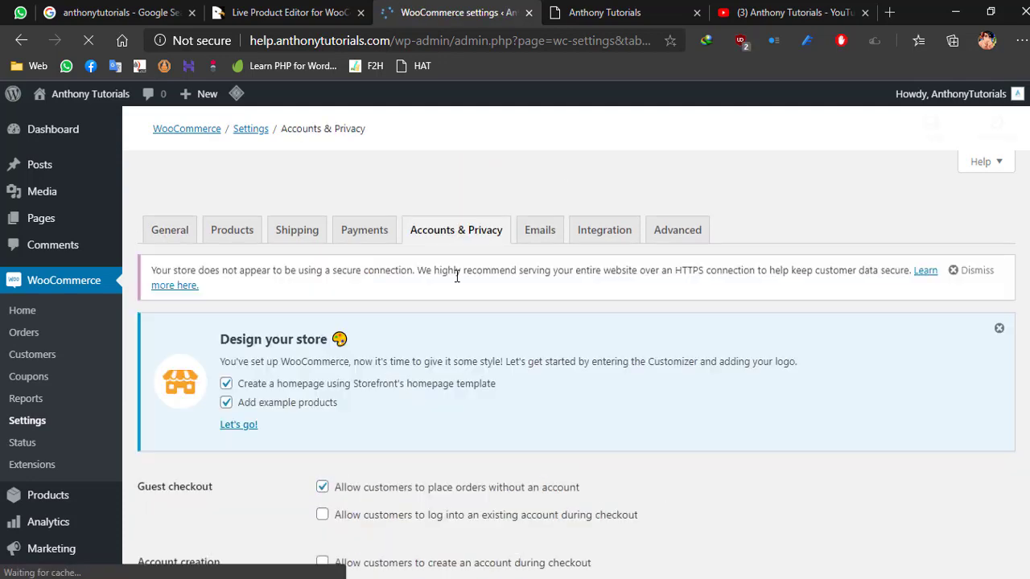
{"action": "scroll", "coordinate": [390, 365], "scroll_direction": "down", "scroll_amount": 4}
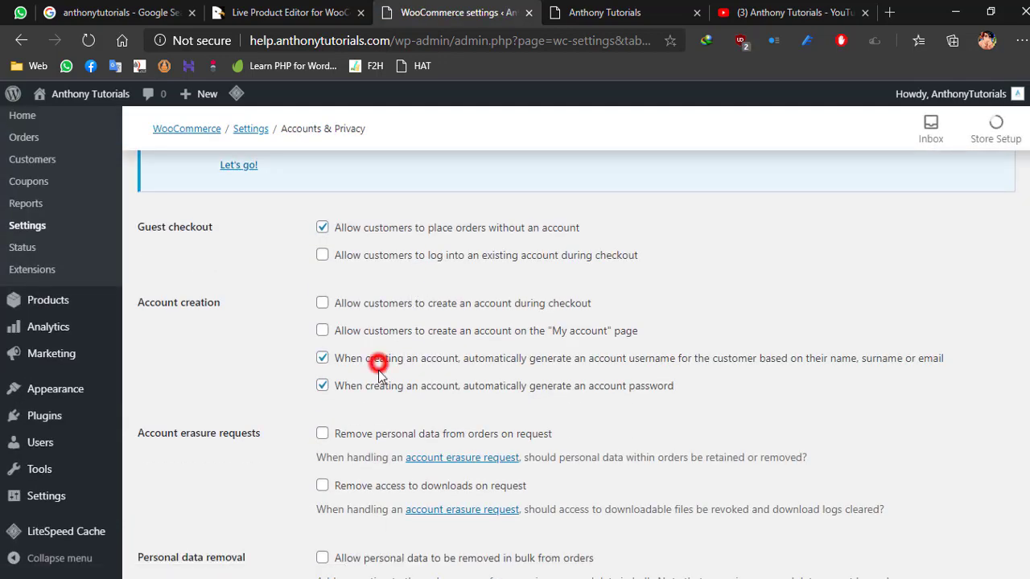
{"action": "left_click", "coordinate": [378, 365]}
{"action": "left_click", "coordinate": [381, 385]}
{"action": "left_click", "coordinate": [382, 331]}
{"action": "left_click", "coordinate": [384, 306]}
{"action": "left_click", "coordinate": [376, 256]}
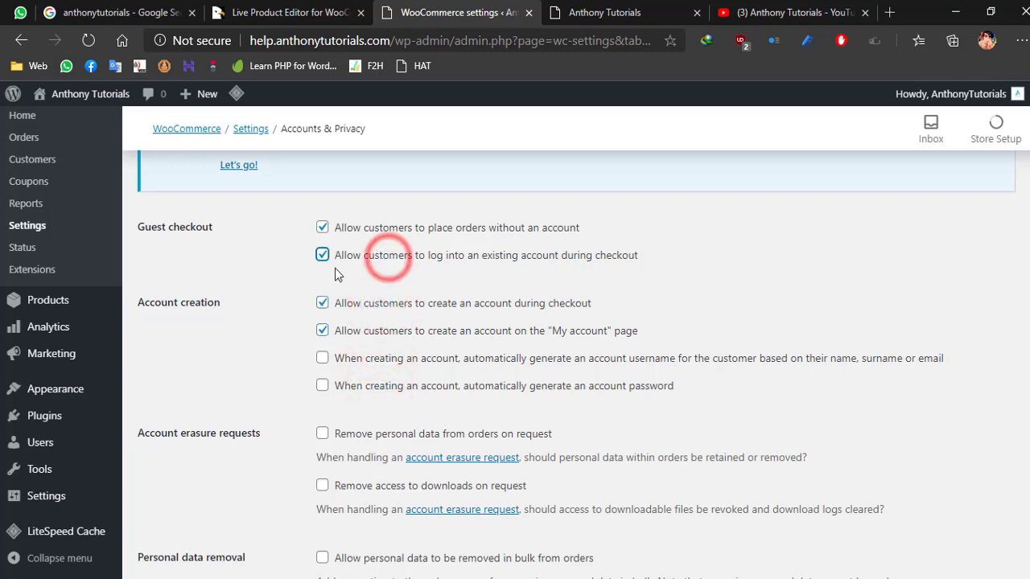
{"action": "scroll", "coordinate": [278, 283], "scroll_direction": "down", "scroll_amount": 10}
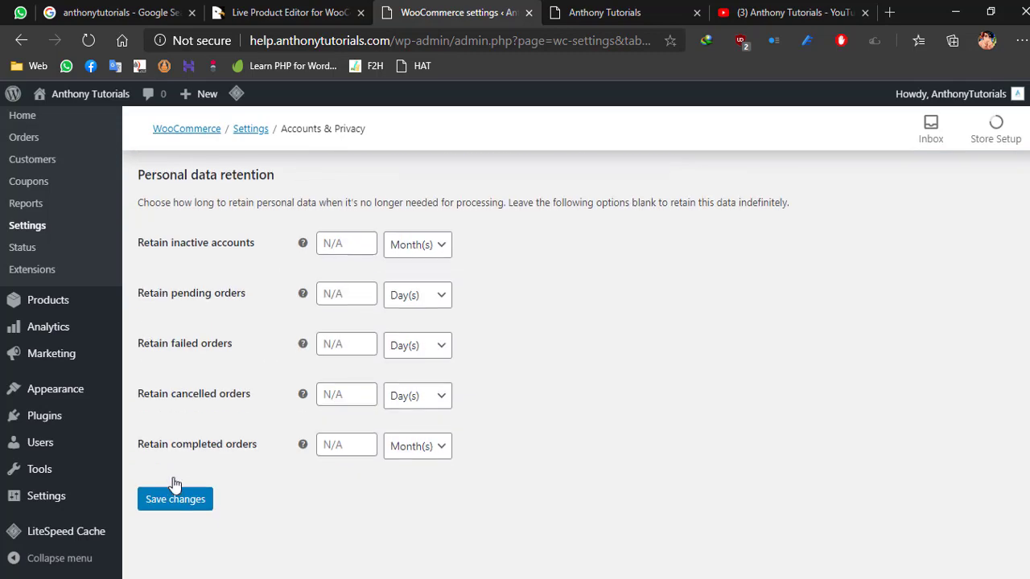
{"action": "left_click", "coordinate": [183, 499]}
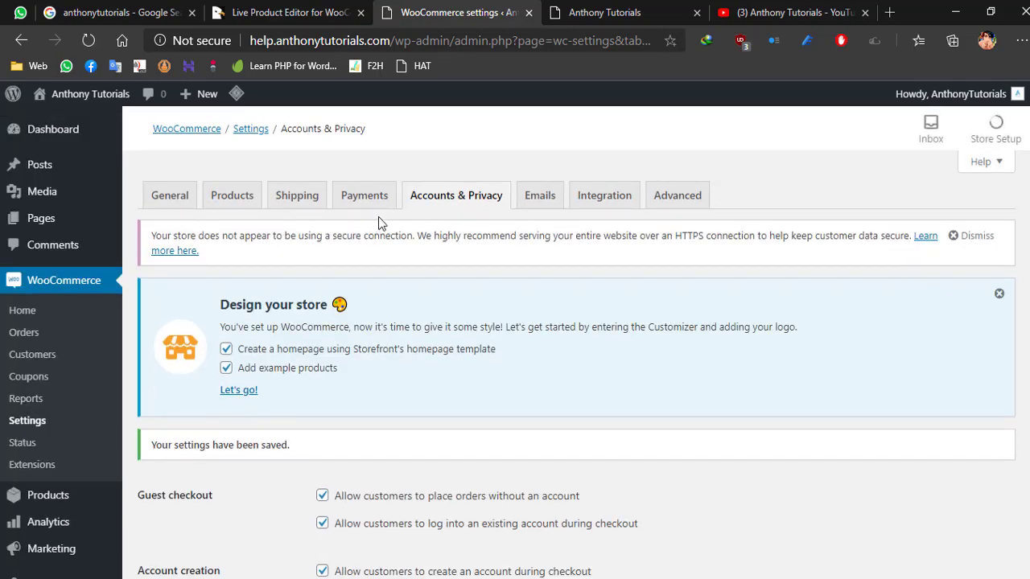
- Enable Cash on delivery among the store's payment methods and save the changes
{"action": "left_click", "coordinate": [378, 204]}
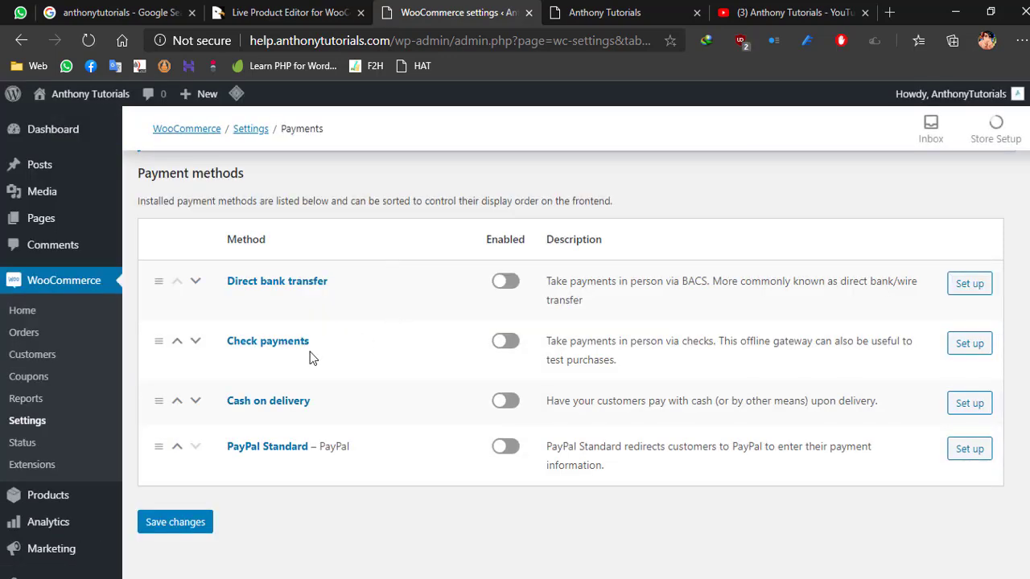
{"action": "left_click", "coordinate": [505, 401]}
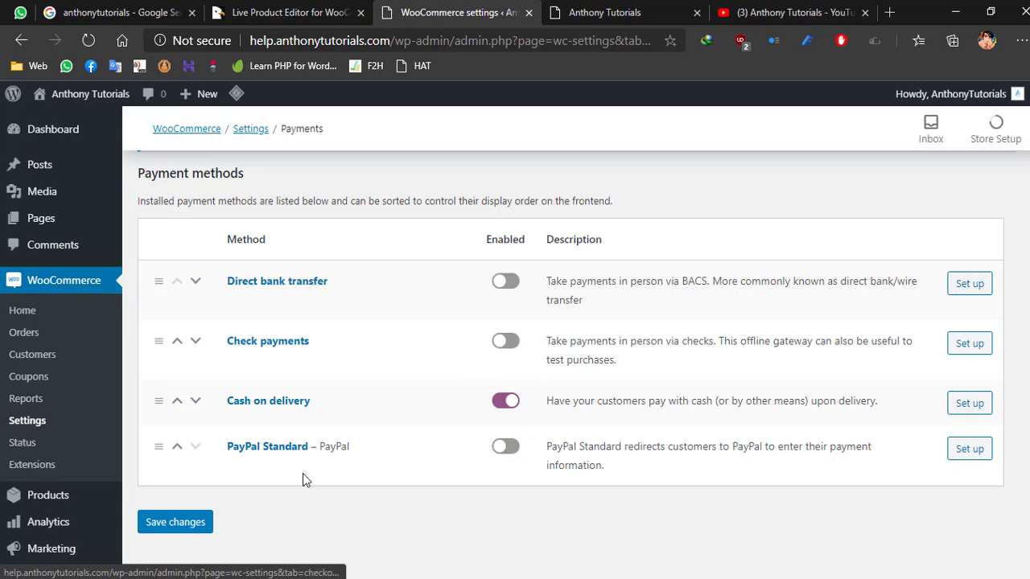
{"action": "left_click", "coordinate": [201, 521]}
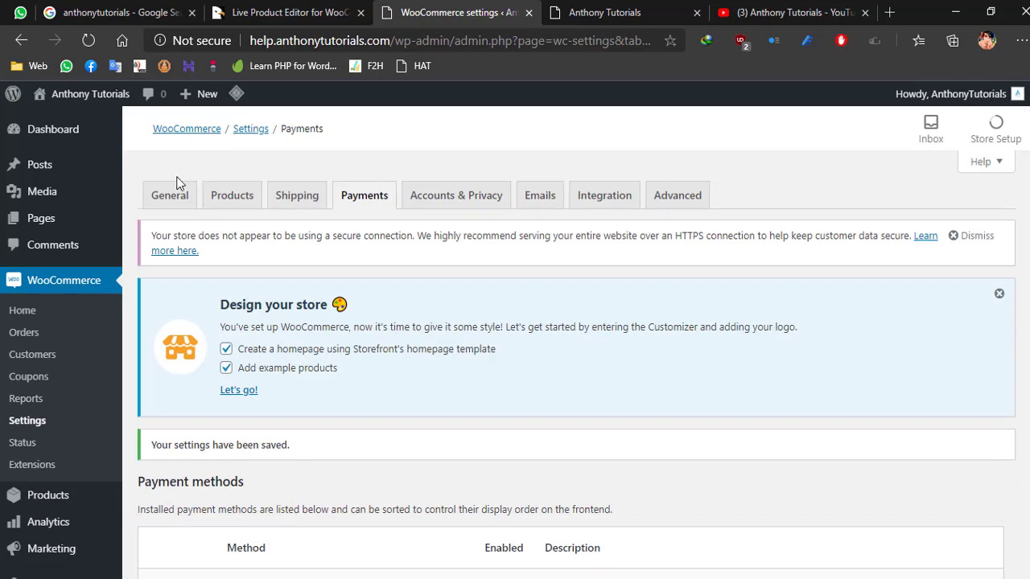
- From the dashboard, start the store design with Storefront's homepage template and example products, and skip the Customizer tour
{"action": "left_click", "coordinate": [56, 128]}
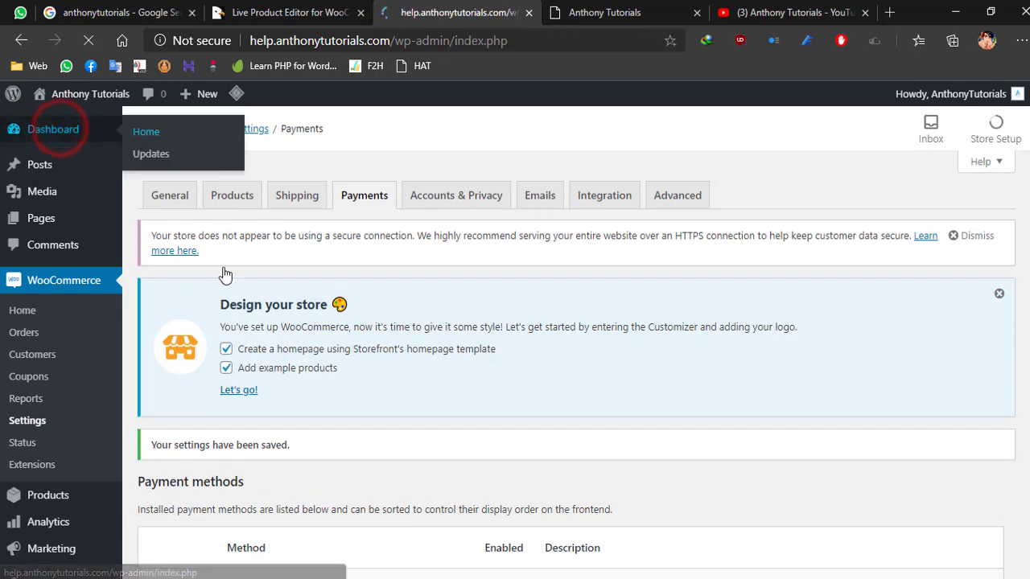
{"action": "scroll", "coordinate": [217, 278], "scroll_direction": "down", "scroll_amount": 1}
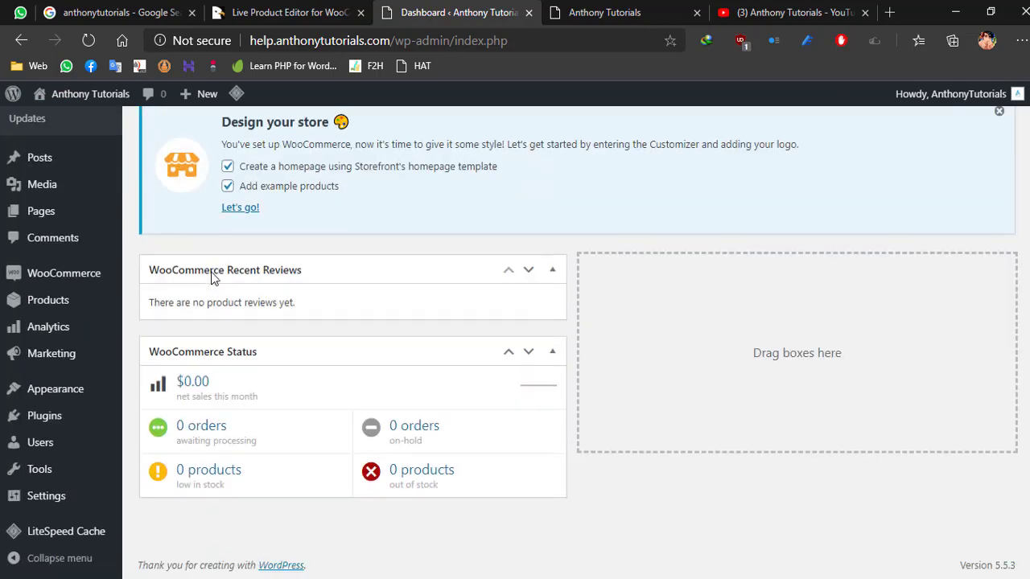
{"action": "scroll", "coordinate": [211, 271], "scroll_direction": "up", "scroll_amount": 2}
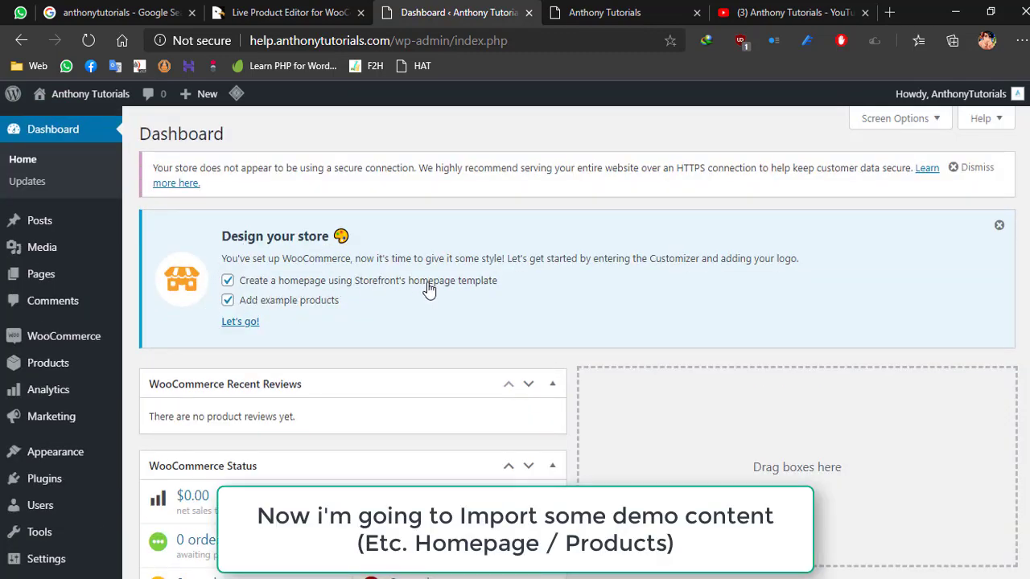
{"action": "left_click", "coordinate": [238, 323]}
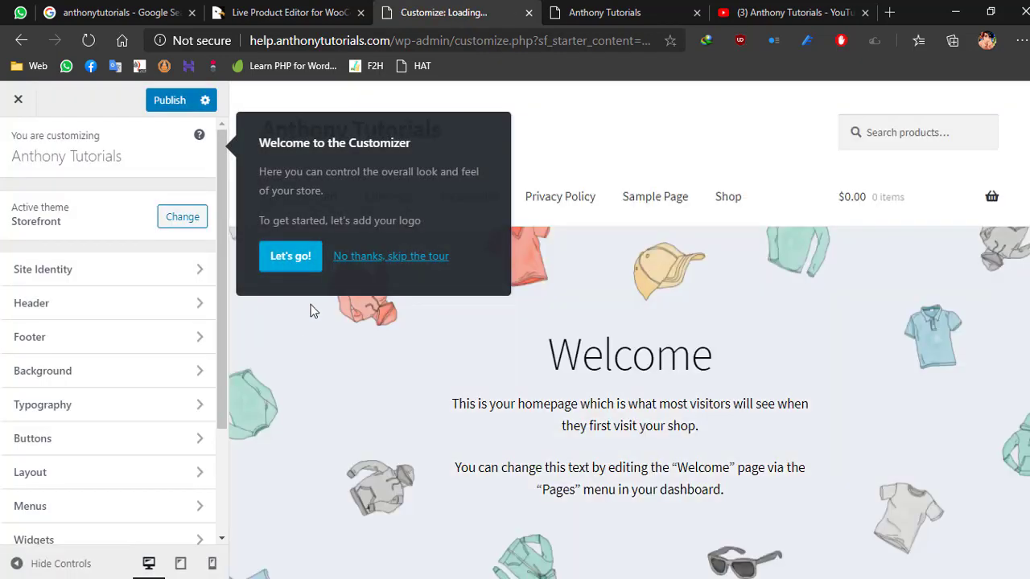
{"action": "left_click", "coordinate": [391, 258]}
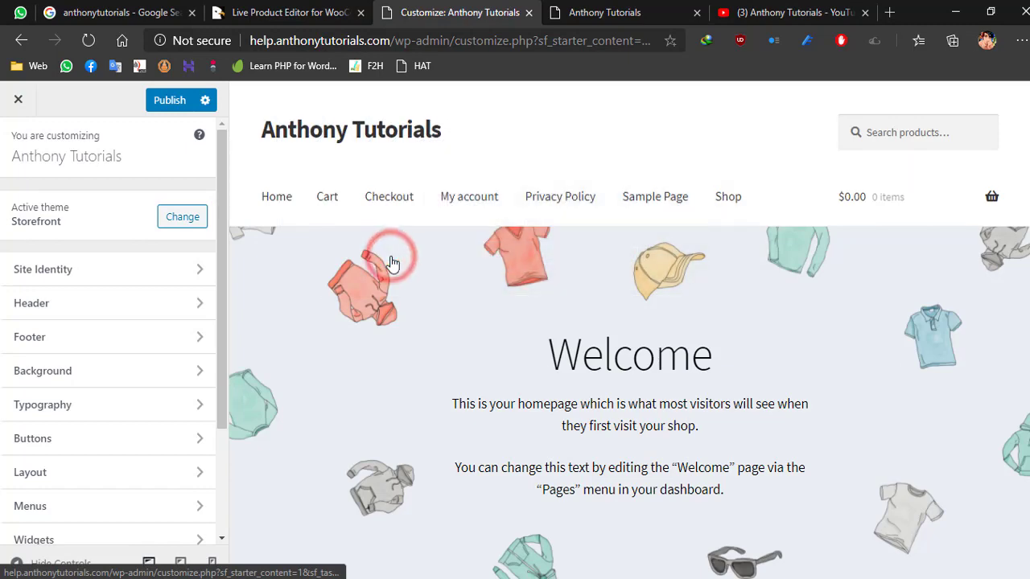
- Review the previewed demo homepage, publish it and close the Customizer
{"action": "scroll", "coordinate": [399, 245], "scroll_direction": "down", "scroll_amount": 5}
{"action": "scroll", "coordinate": [654, 326], "scroll_direction": "down", "scroll_amount": 3}
{"action": "scroll", "coordinate": [651, 334], "scroll_direction": "up", "scroll_amount": 7}
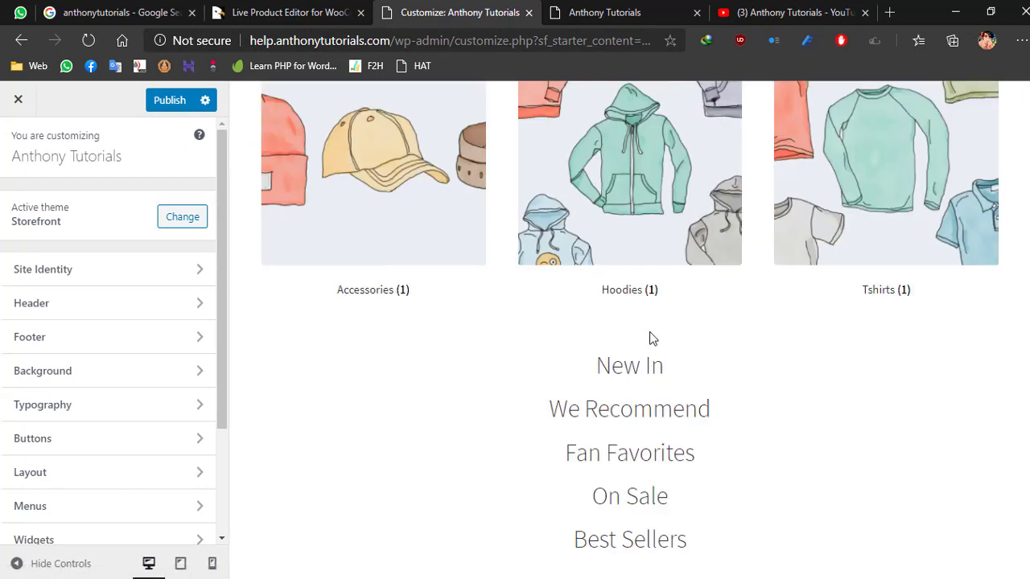
{"action": "left_click", "coordinate": [168, 103]}
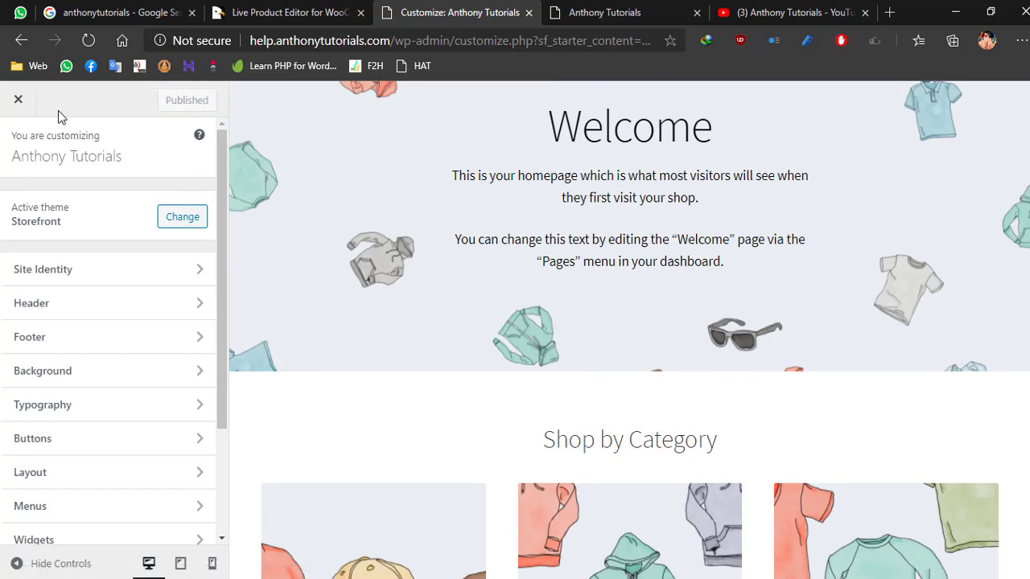
{"action": "left_click", "coordinate": [16, 98]}
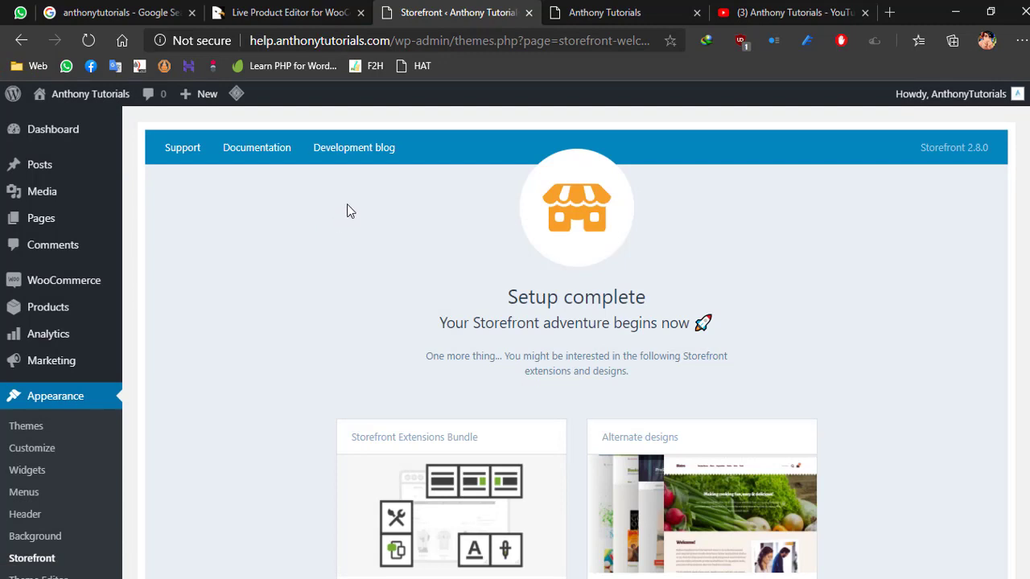
- Reload the public site's home page and look through the imported demo products
{"action": "left_click", "coordinate": [578, 20]}
{"action": "scroll", "coordinate": [209, 193], "scroll_direction": "up", "scroll_amount": 4}
{"action": "left_click", "coordinate": [185, 156]}
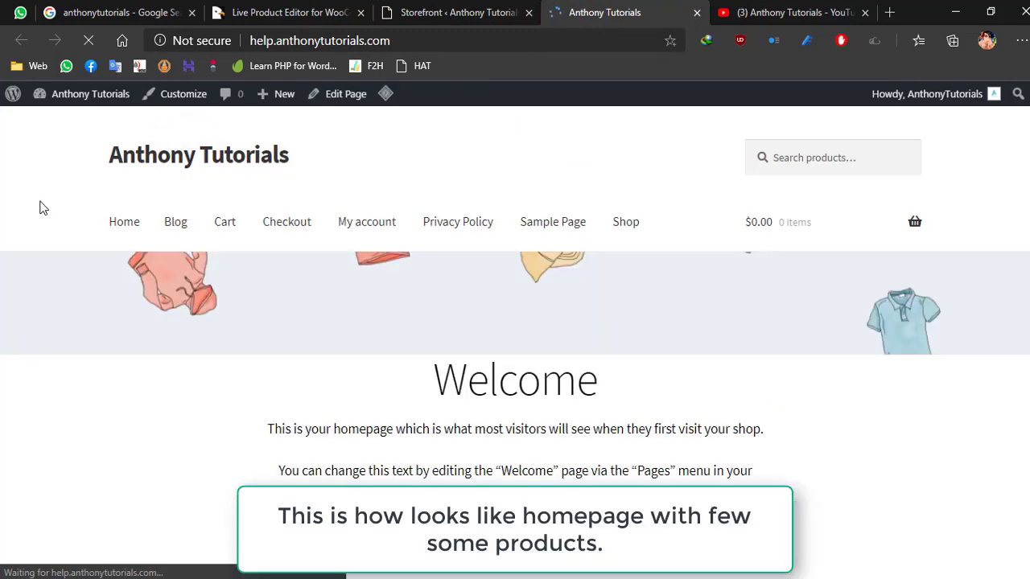
{"action": "scroll", "coordinate": [46, 221], "scroll_direction": "down", "scroll_amount": 3}
{"action": "scroll", "coordinate": [47, 220], "scroll_direction": "down", "scroll_amount": 15}
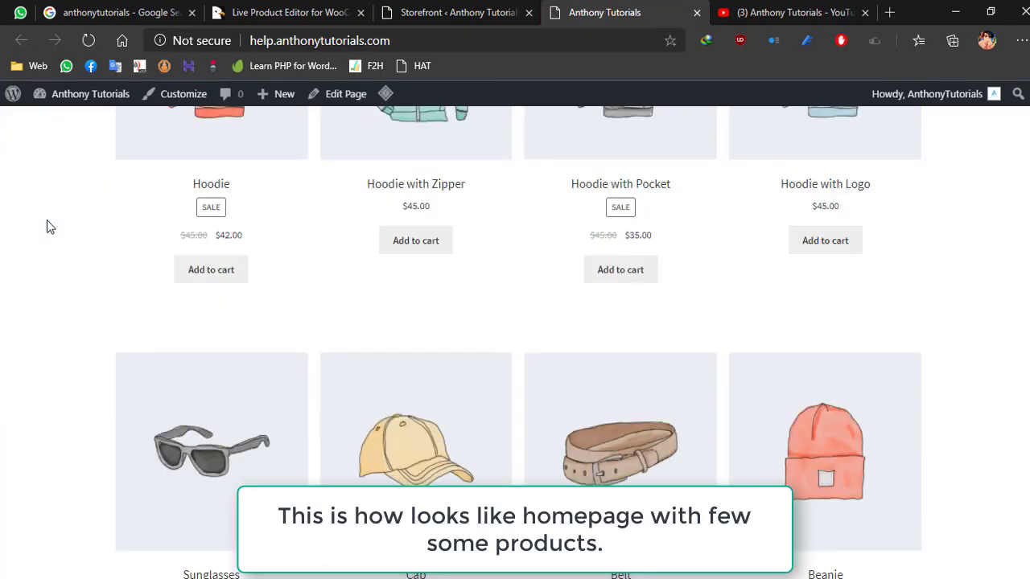
{"action": "scroll", "coordinate": [47, 220], "scroll_direction": "down", "scroll_amount": 2}
- Open the Cap product from the home page in the product editor and bring up its price fields
{"action": "left_click", "coordinate": [393, 285]}
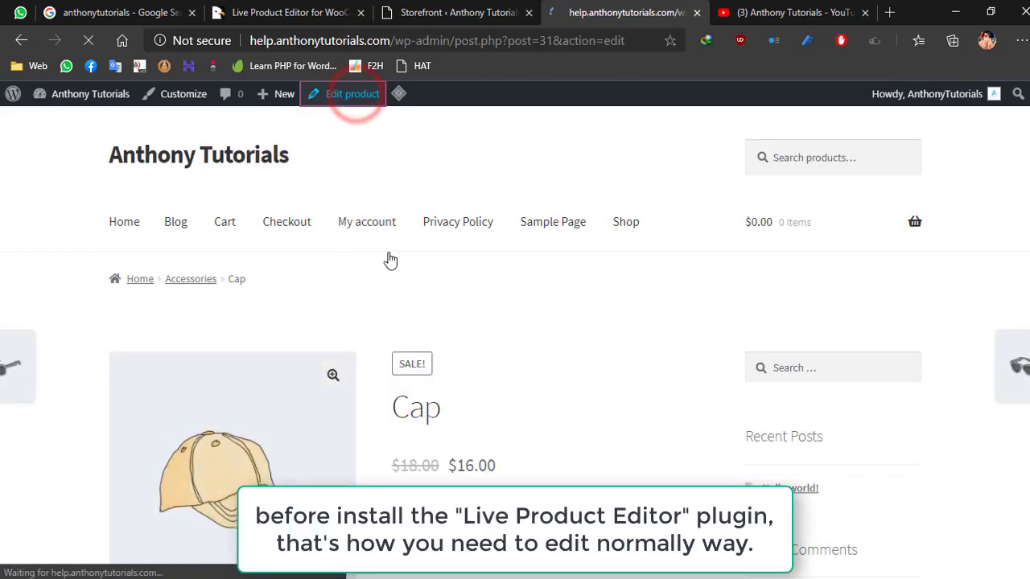
{"action": "scroll", "coordinate": [789, 399], "scroll_direction": "up", "scroll_amount": 1}
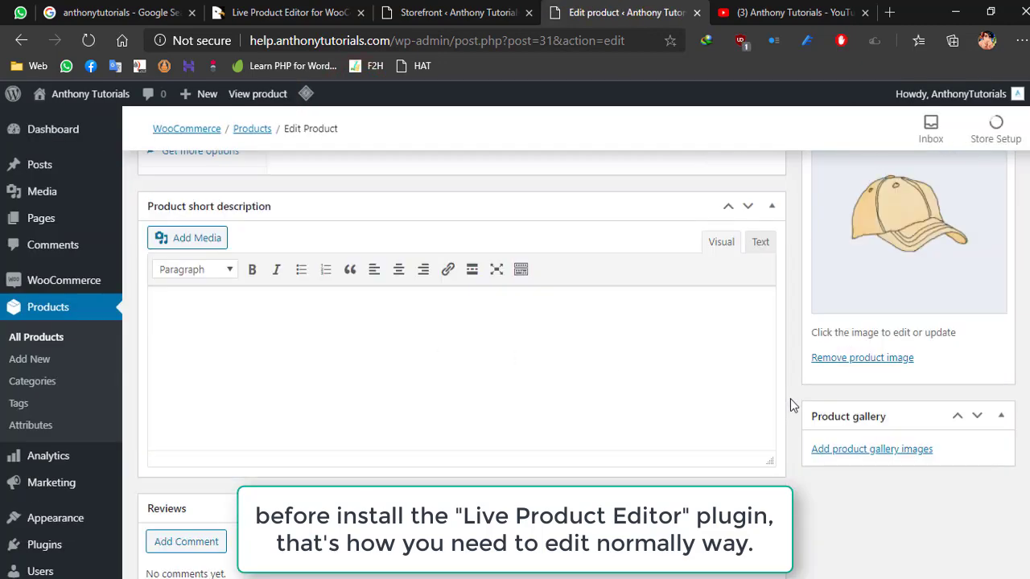
{"action": "scroll", "coordinate": [790, 399], "scroll_direction": "down", "scroll_amount": 1}
{"action": "scroll", "coordinate": [790, 399], "scroll_direction": "up", "scroll_amount": 5}
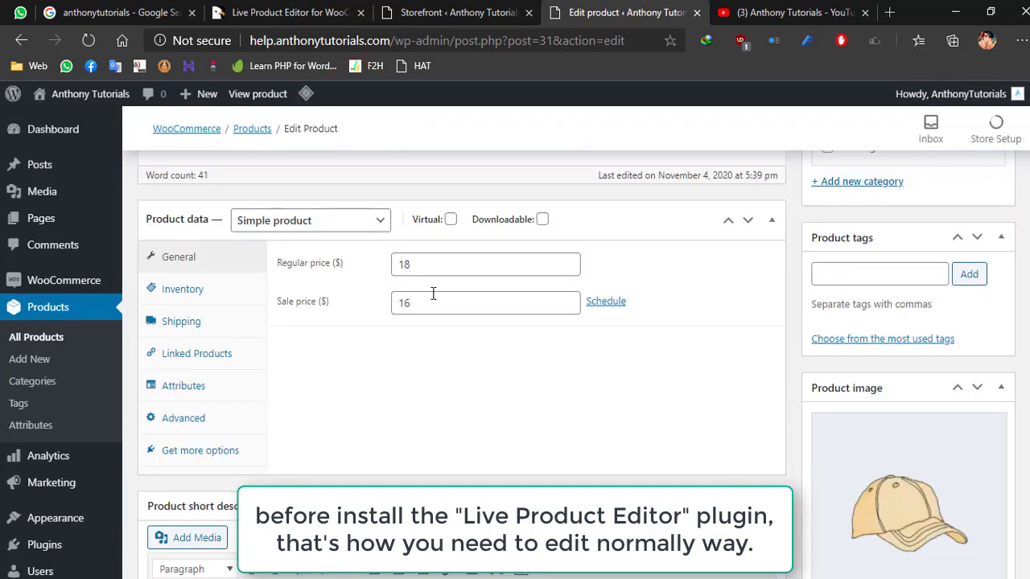
- Set the Cap's sale price to 14, update the product and view its public page
{"action": "left_click", "coordinate": [433, 295]}
{"action": "key", "text": "BackSpace"}
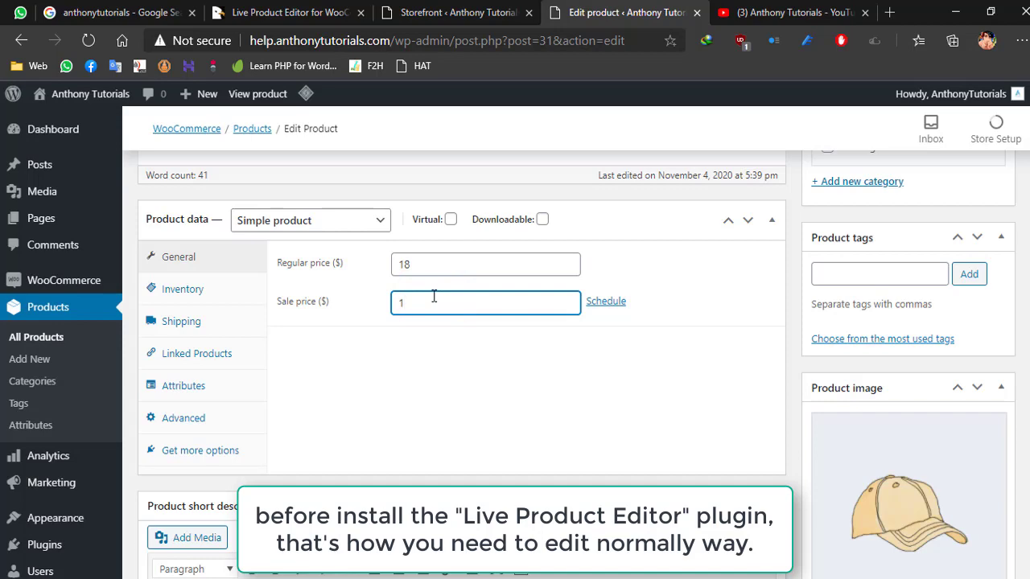
{"action": "type", "text": "4"}
{"action": "scroll", "coordinate": [803, 328], "scroll_direction": "up", "scroll_amount": 10}
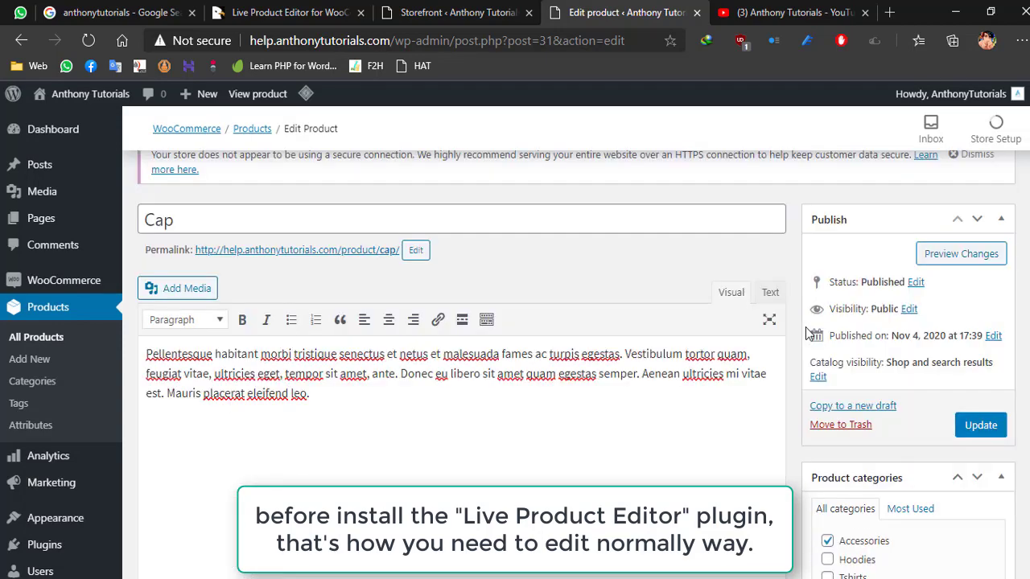
{"action": "left_click", "coordinate": [977, 430]}
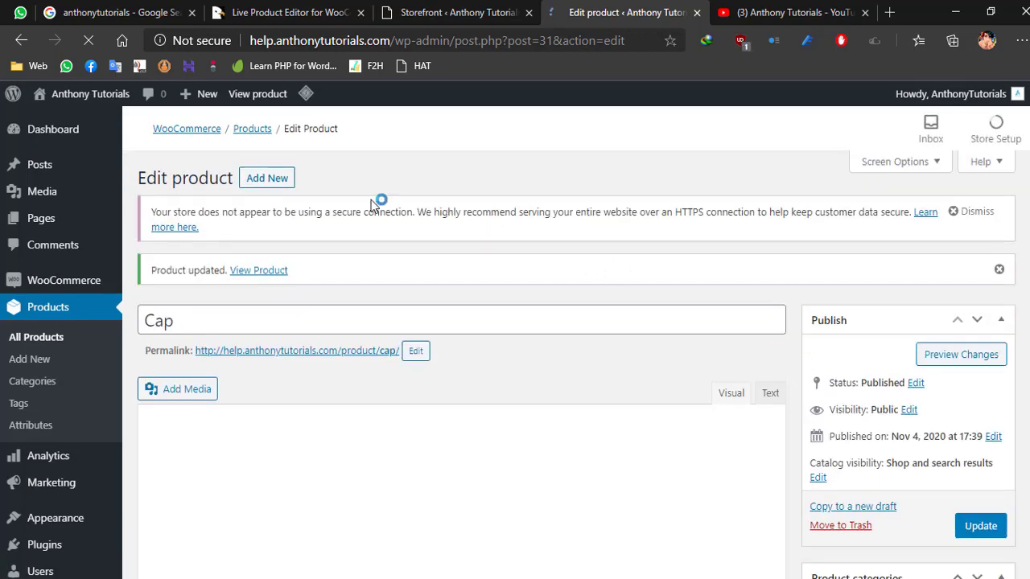
{"action": "left_click", "coordinate": [265, 95]}
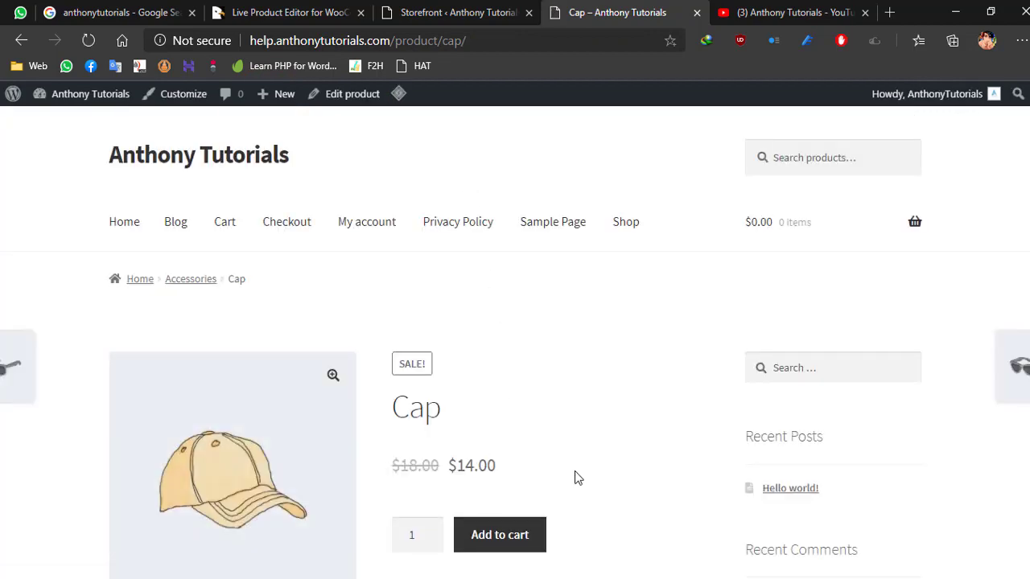
- Open the admin page for adding new plugins and view the Live Product Editor for WooCommerce purchase options on CodeCanyon
{"action": "left_click", "coordinate": [416, 5]}
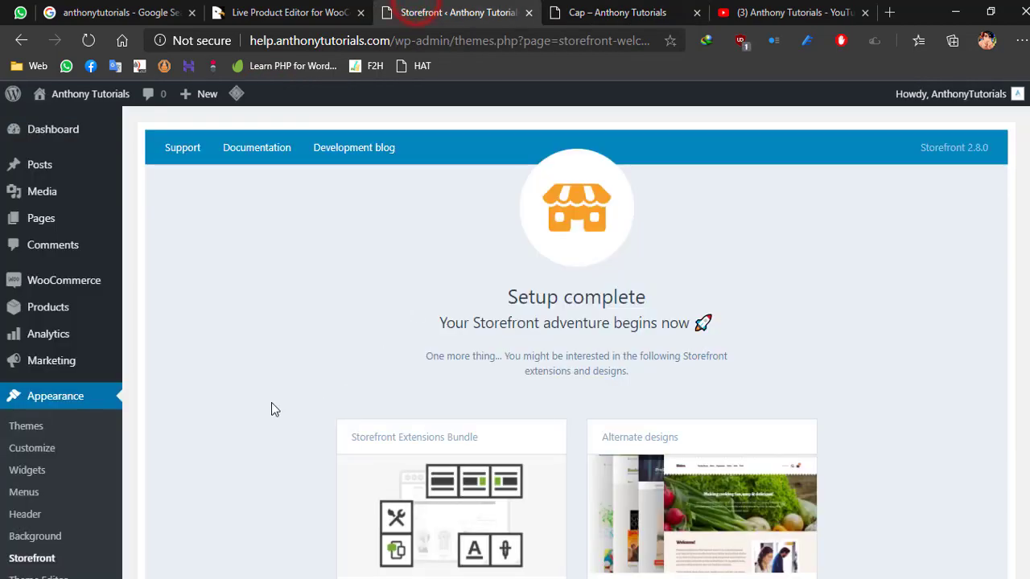
{"action": "scroll", "coordinate": [165, 373], "scroll_direction": "down", "scroll_amount": 3}
{"action": "mouse_move", "coordinate": [80, 416]}
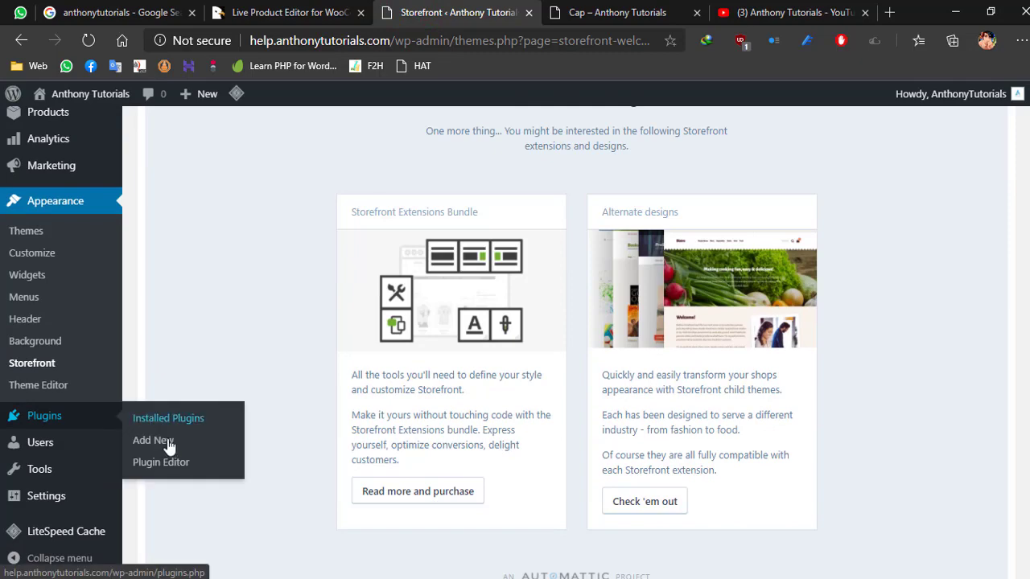
{"action": "left_click", "coordinate": [168, 443]}
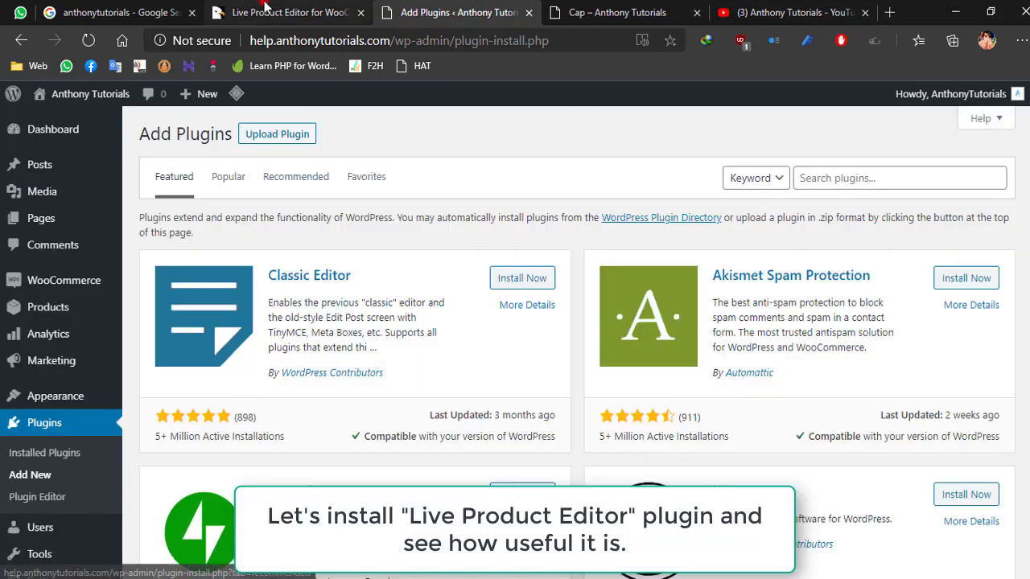
{"action": "left_click", "coordinate": [289, 12]}
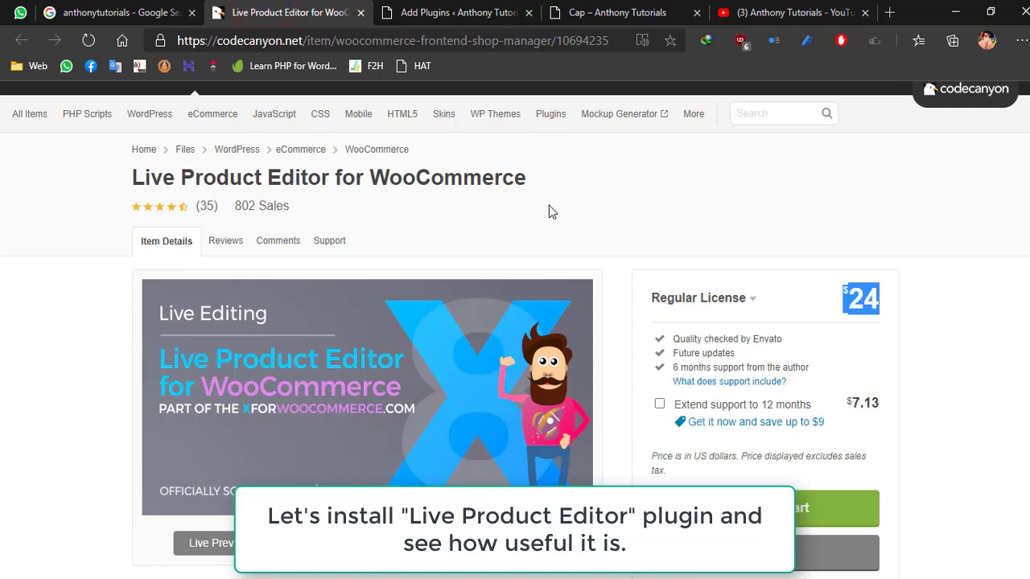
{"action": "scroll", "coordinate": [549, 208], "scroll_direction": "down", "scroll_amount": 3}
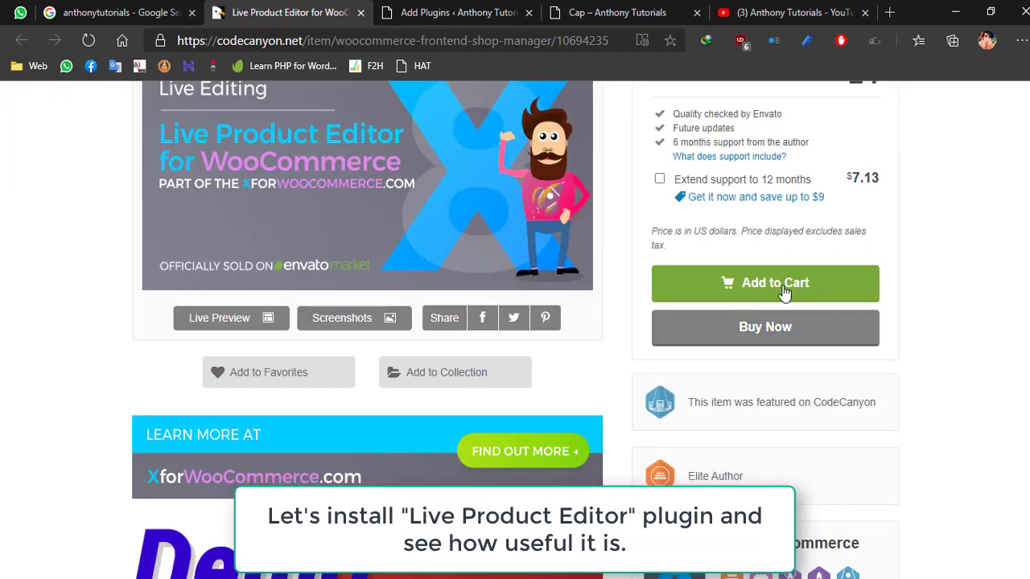
- On the site's Add Plugins page, choose the woocommerce-frontend-shop-manager zip from the codecanyon folder on the Desktop for upload
{"action": "left_click", "coordinate": [457, 12]}
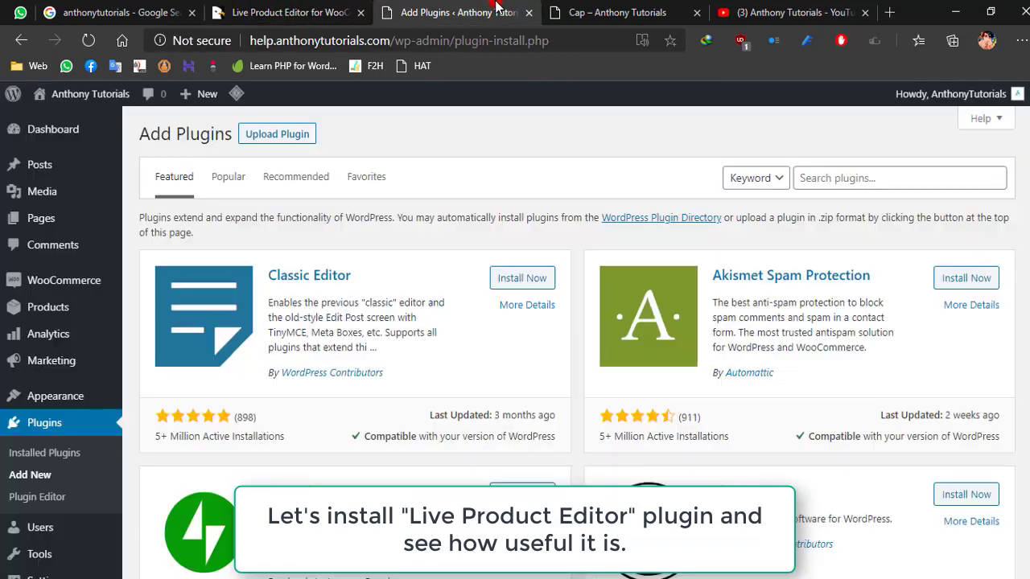
{"action": "left_click", "coordinate": [298, 140]}
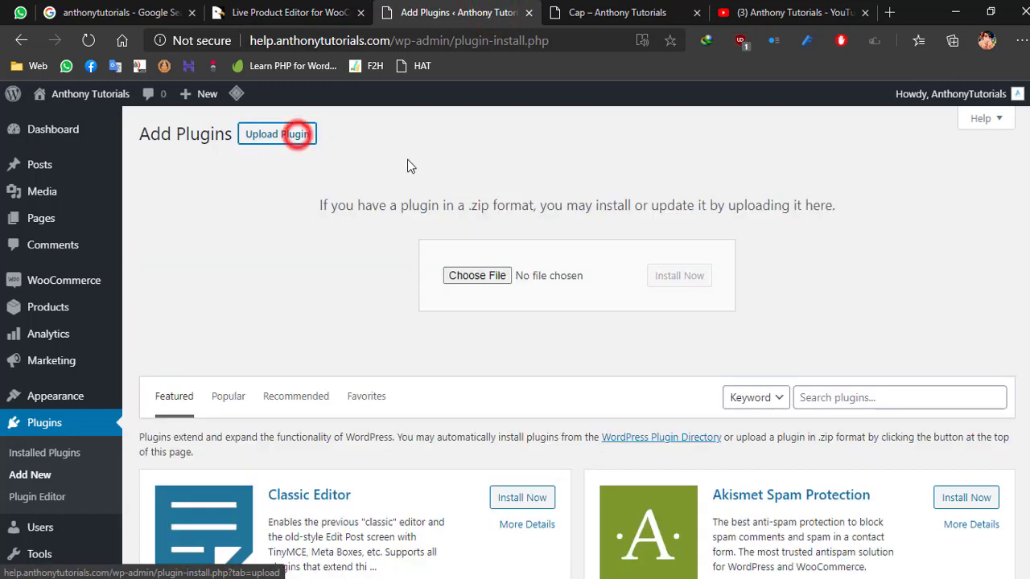
{"action": "left_click", "coordinate": [476, 275]}
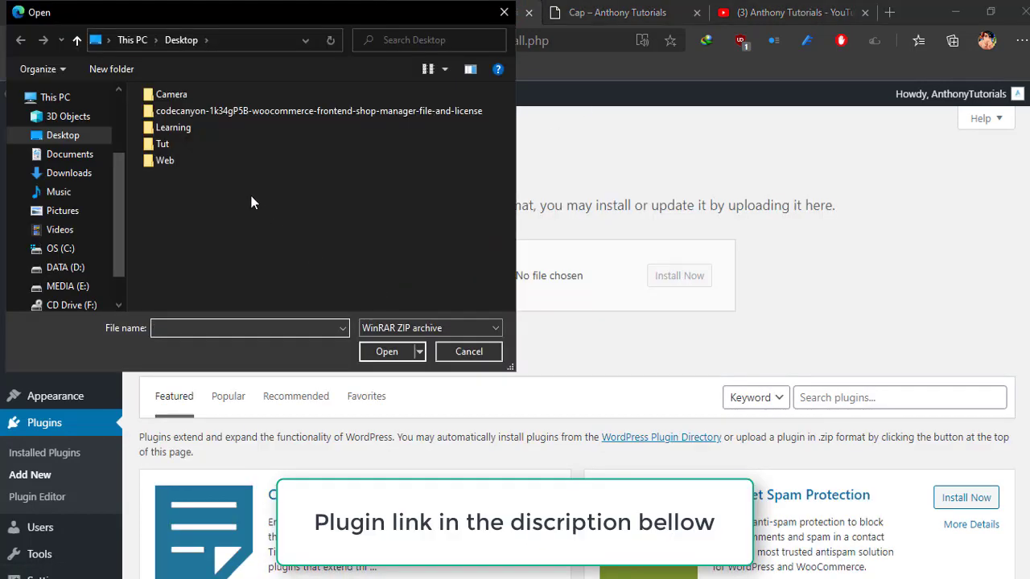
{"action": "left_click", "coordinate": [206, 111]}
{"action": "double_click", "coordinate": [206, 111]}
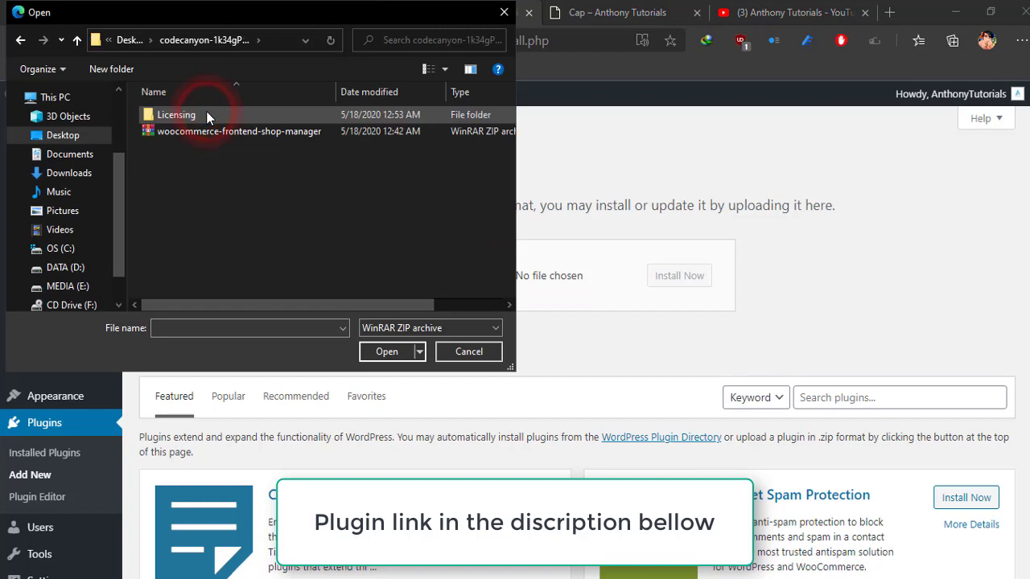
{"action": "double_click", "coordinate": [198, 132]}
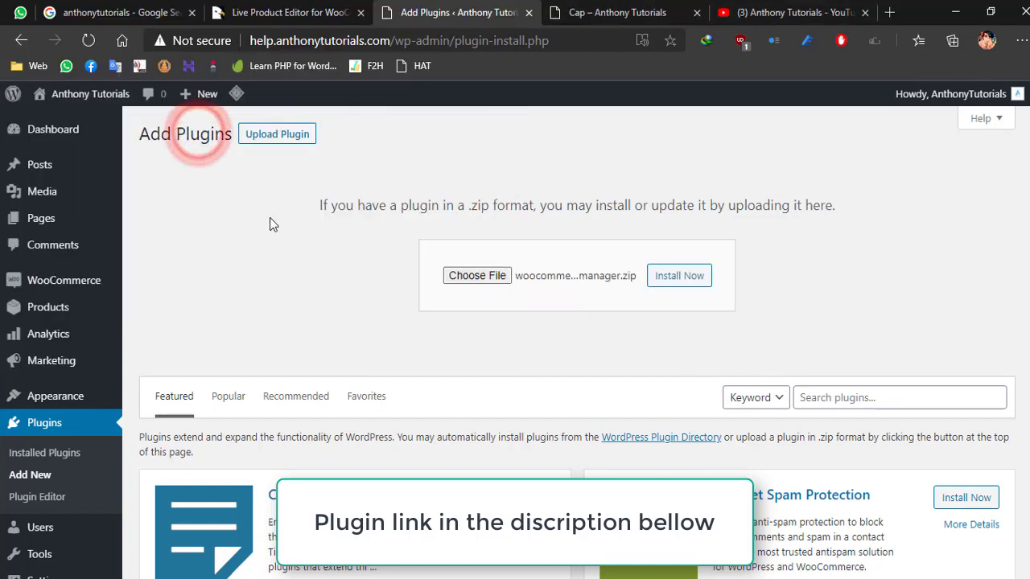
- Install the uploaded Live Product Editor plugin and activate it
{"action": "left_click", "coordinate": [676, 282]}
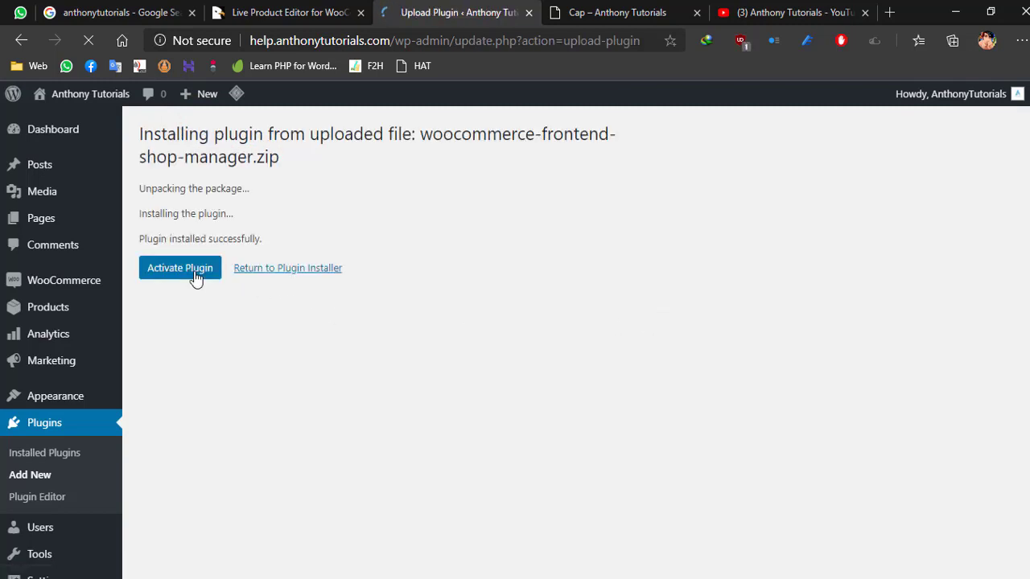
{"action": "left_click", "coordinate": [195, 274]}
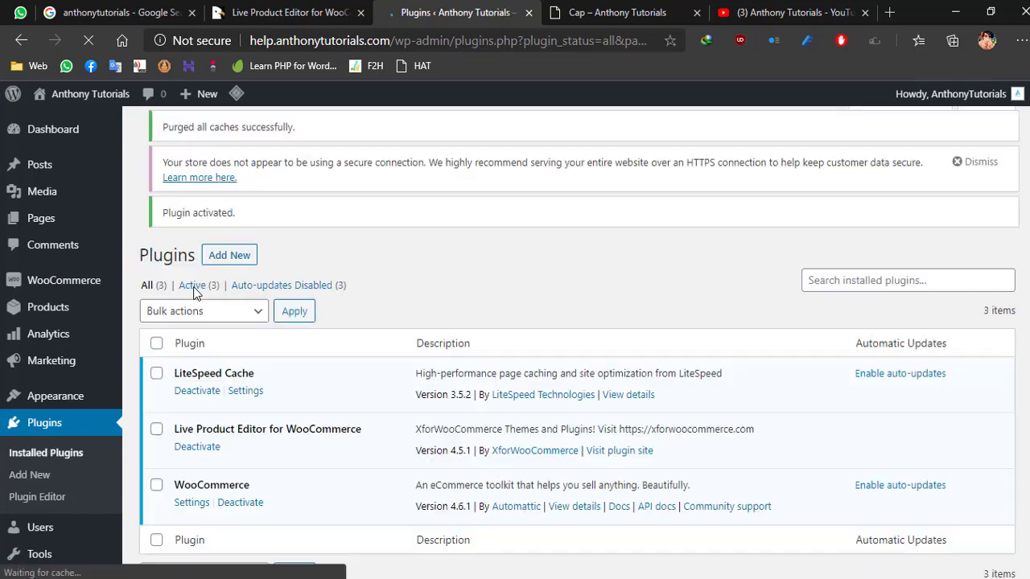
{"action": "scroll", "coordinate": [193, 294], "scroll_direction": "down", "scroll_amount": 2}
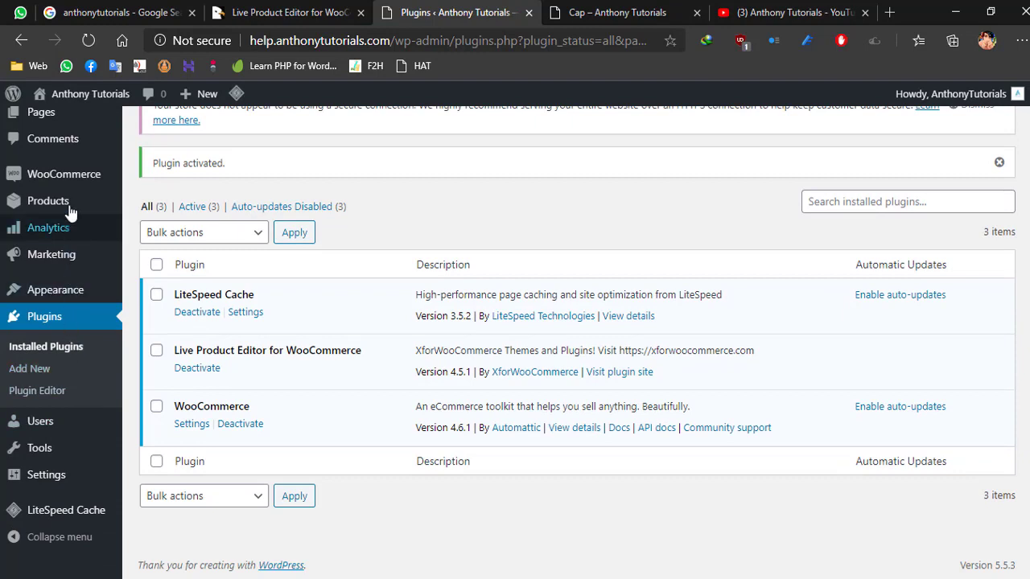
- Open the Live Product Editor section of the WooCommerce settings and look through its dashboard overview
{"action": "mouse_move", "coordinate": [69, 180]}
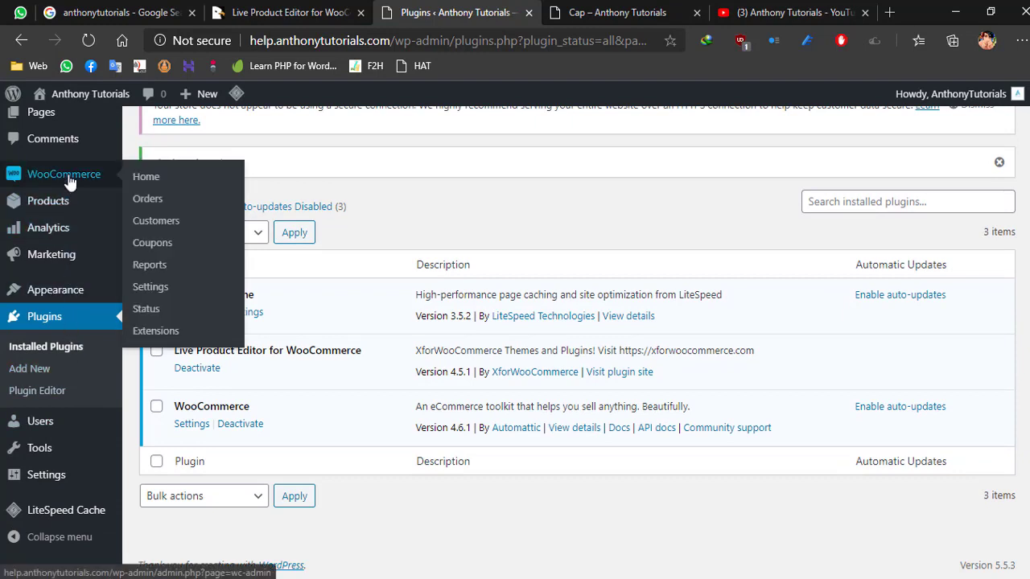
{"action": "left_click", "coordinate": [159, 289]}
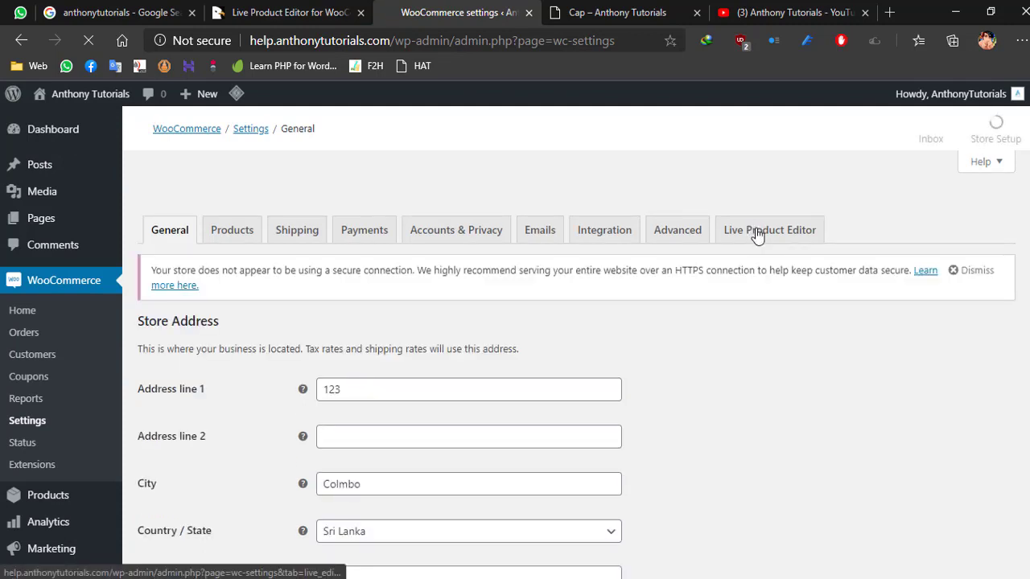
{"action": "left_click", "coordinate": [756, 232]}
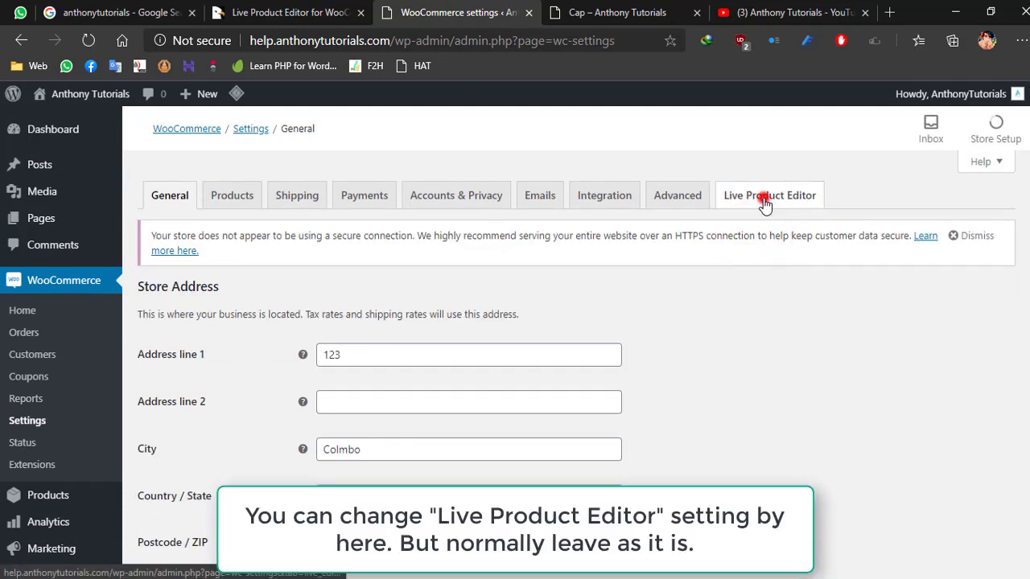
{"action": "left_click", "coordinate": [764, 200]}
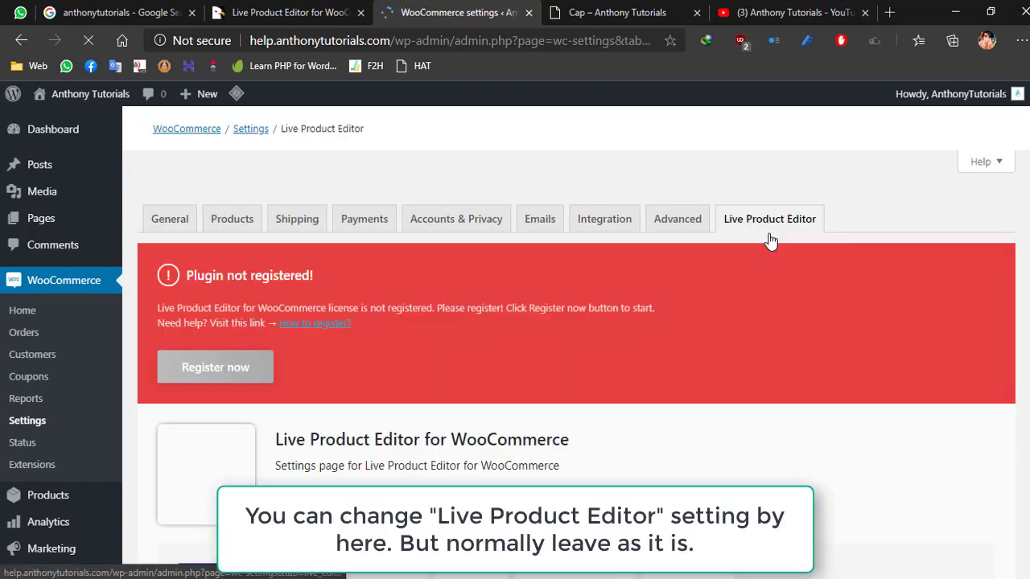
{"action": "scroll", "coordinate": [766, 276], "scroll_direction": "down", "scroll_amount": 2}
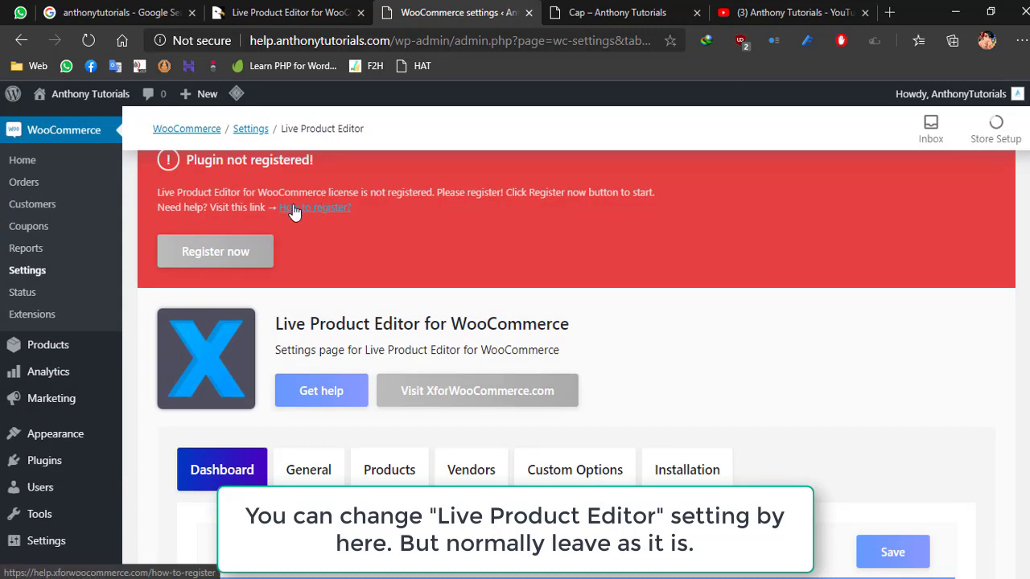
{"action": "scroll", "coordinate": [627, 300], "scroll_direction": "down", "scroll_amount": 2}
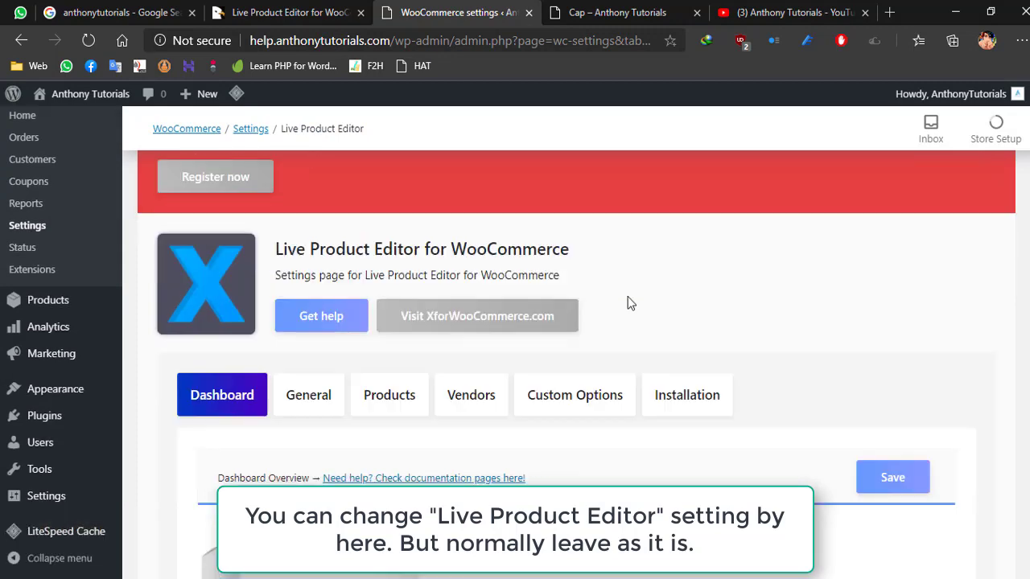
{"action": "scroll", "coordinate": [609, 295], "scroll_direction": "down", "scroll_amount": 3}
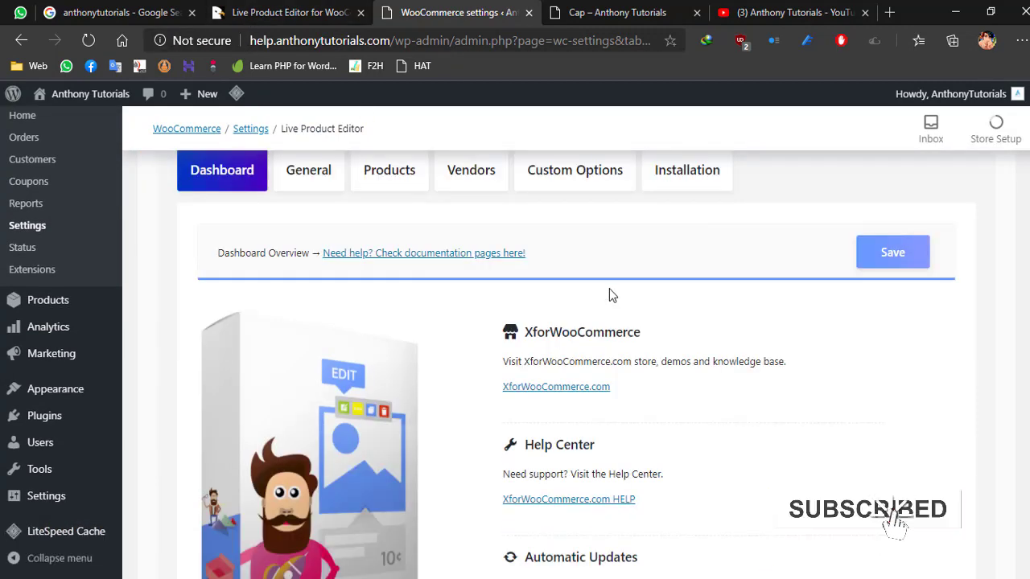
{"action": "scroll", "coordinate": [654, 315], "scroll_direction": "down", "scroll_amount": 4}
{"action": "scroll", "coordinate": [654, 315], "scroll_direction": "up", "scroll_amount": 6}
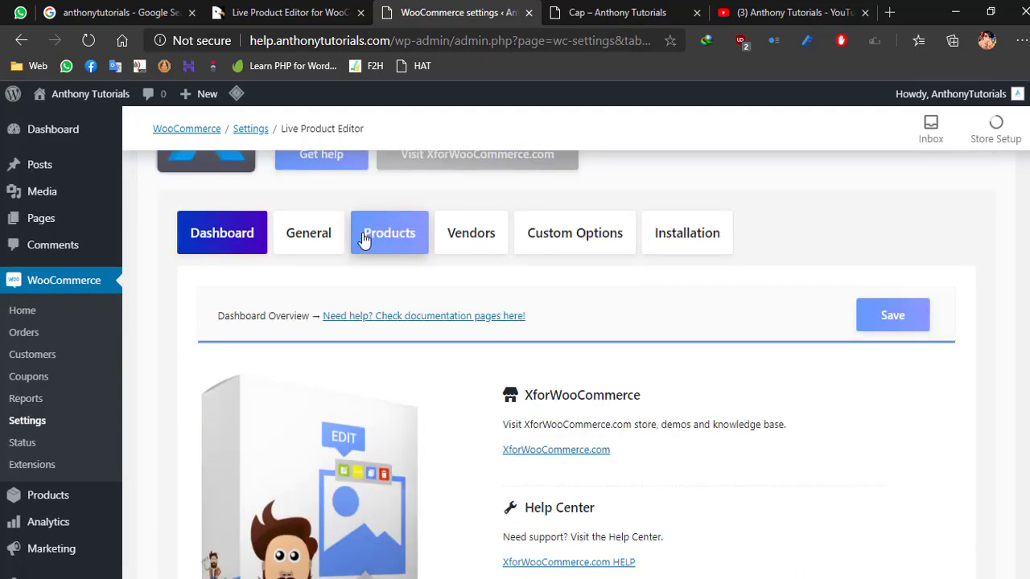
- Review the General and Products options of the Live Product Editor settings
{"action": "left_click", "coordinate": [318, 233]}
{"action": "scroll", "coordinate": [428, 293], "scroll_direction": "down", "scroll_amount": 3}
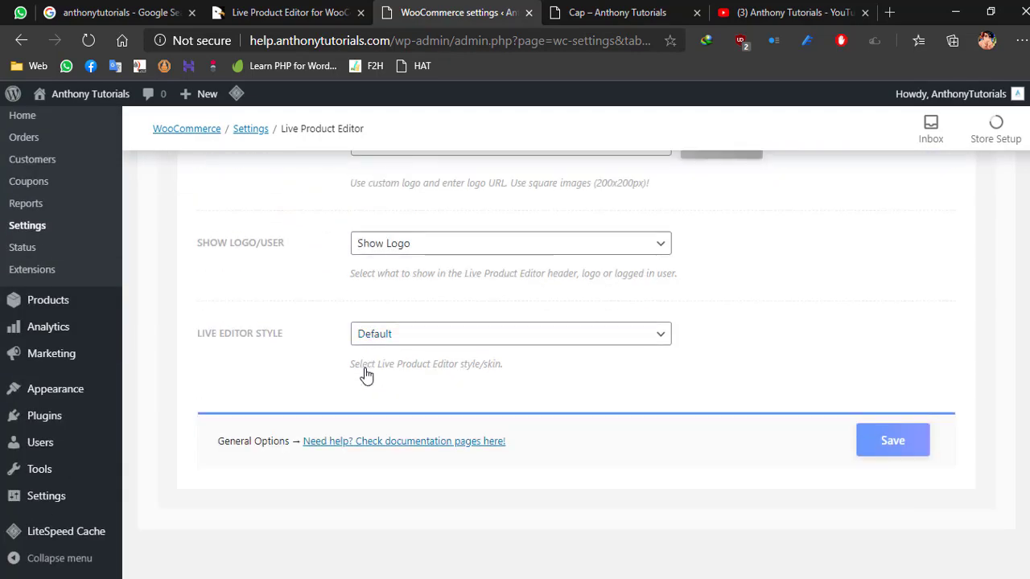
{"action": "scroll", "coordinate": [320, 360], "scroll_direction": "up", "scroll_amount": 4}
{"action": "left_click", "coordinate": [398, 294]}
{"action": "scroll", "coordinate": [397, 292], "scroll_direction": "down", "scroll_amount": 2}
{"action": "left_click", "coordinate": [391, 292]}
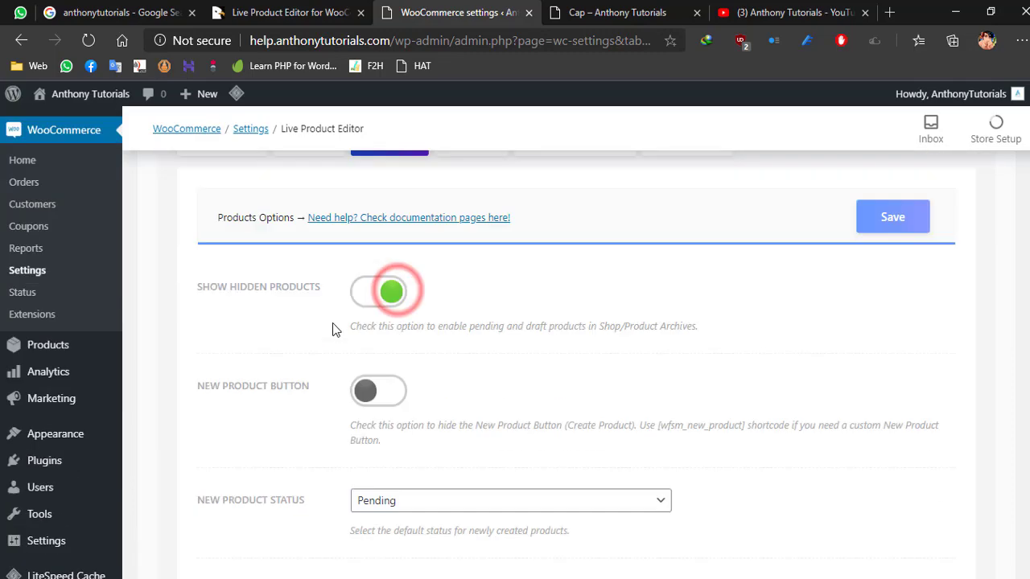
{"action": "scroll", "coordinate": [354, 310], "scroll_direction": "down", "scroll_amount": 2}
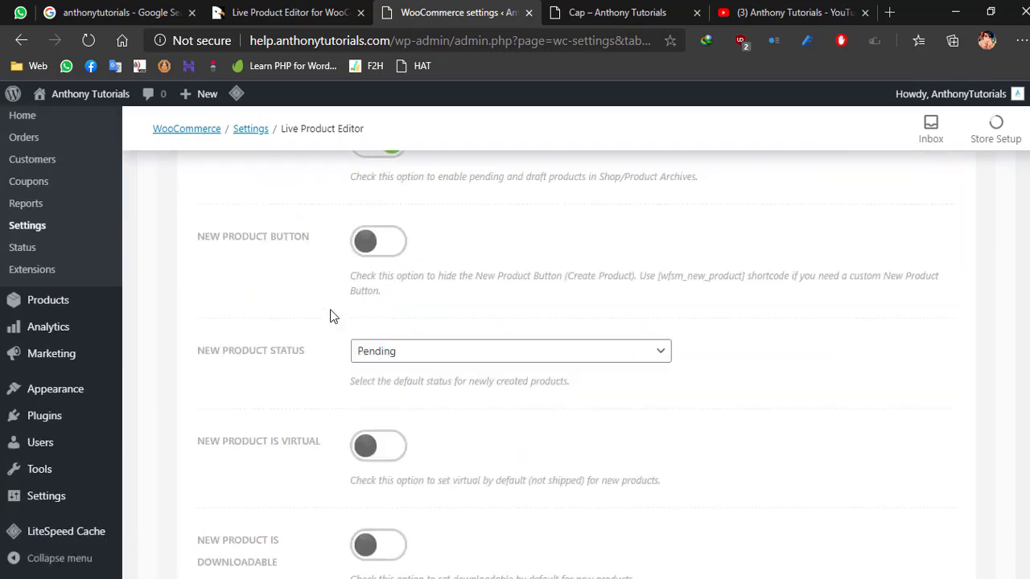
{"action": "scroll", "coordinate": [312, 298], "scroll_direction": "down", "scroll_amount": 3}
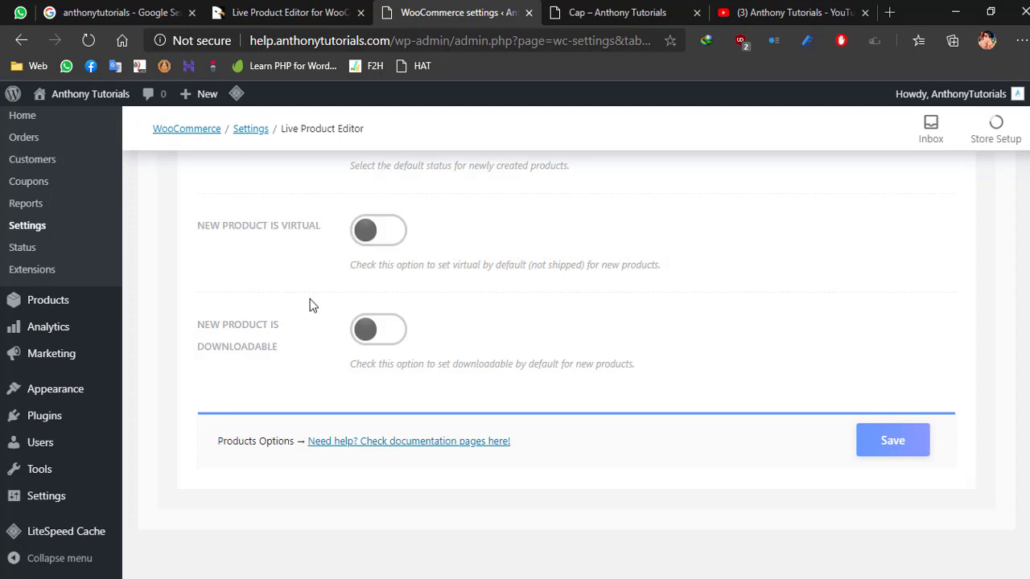
{"action": "scroll", "coordinate": [292, 357], "scroll_direction": "up", "scroll_amount": 5}
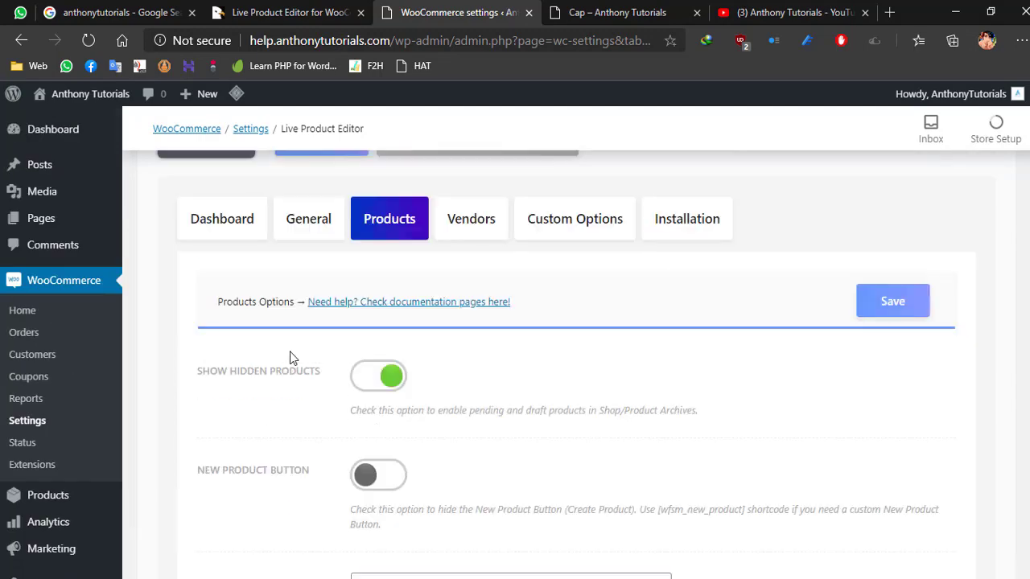
- Review the Vendors, Custom Options and Installation options of the Live Product Editor settings
{"action": "left_click", "coordinate": [469, 224]}
{"action": "scroll", "coordinate": [475, 320], "scroll_direction": "down", "scroll_amount": 3}
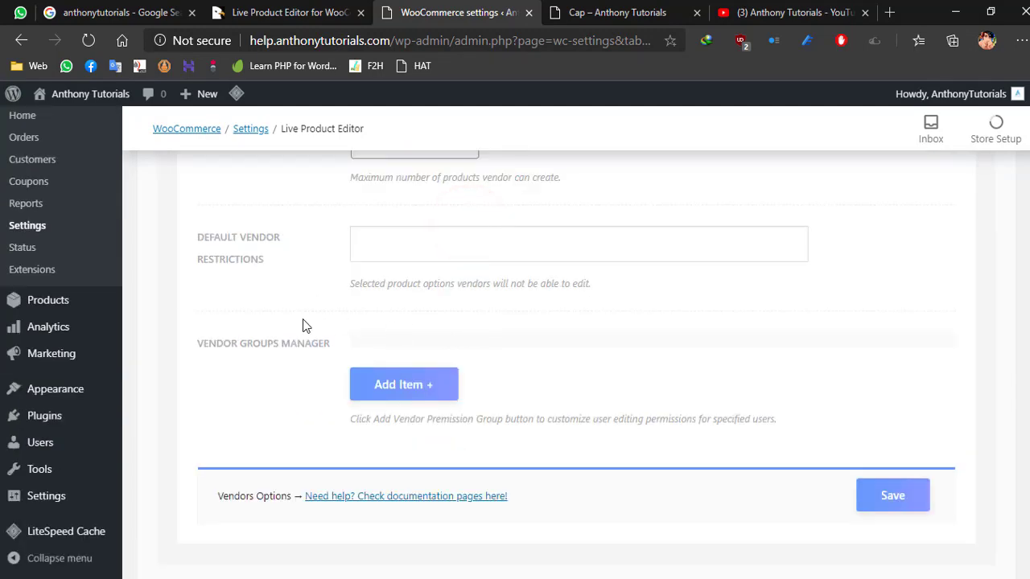
{"action": "scroll", "coordinate": [310, 321], "scroll_direction": "up", "scroll_amount": 3}
{"action": "left_click", "coordinate": [590, 211]}
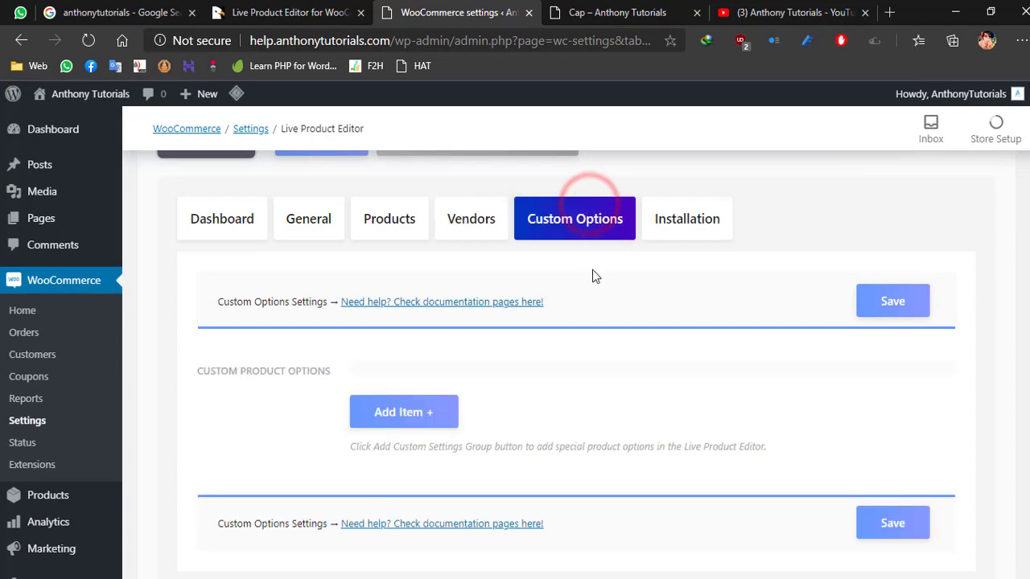
{"action": "left_click", "coordinate": [660, 216]}
{"action": "scroll", "coordinate": [668, 292], "scroll_direction": "down", "scroll_amount": 1}
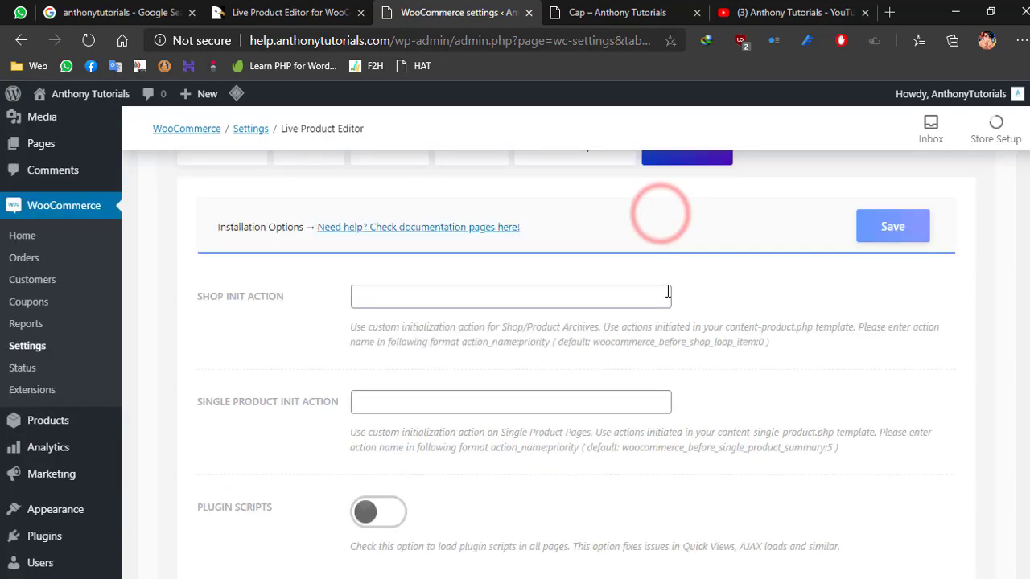
{"action": "scroll", "coordinate": [667, 292], "scroll_direction": "down", "scroll_amount": 2}
{"action": "scroll", "coordinate": [667, 292], "scroll_direction": "up", "scroll_amount": 5}
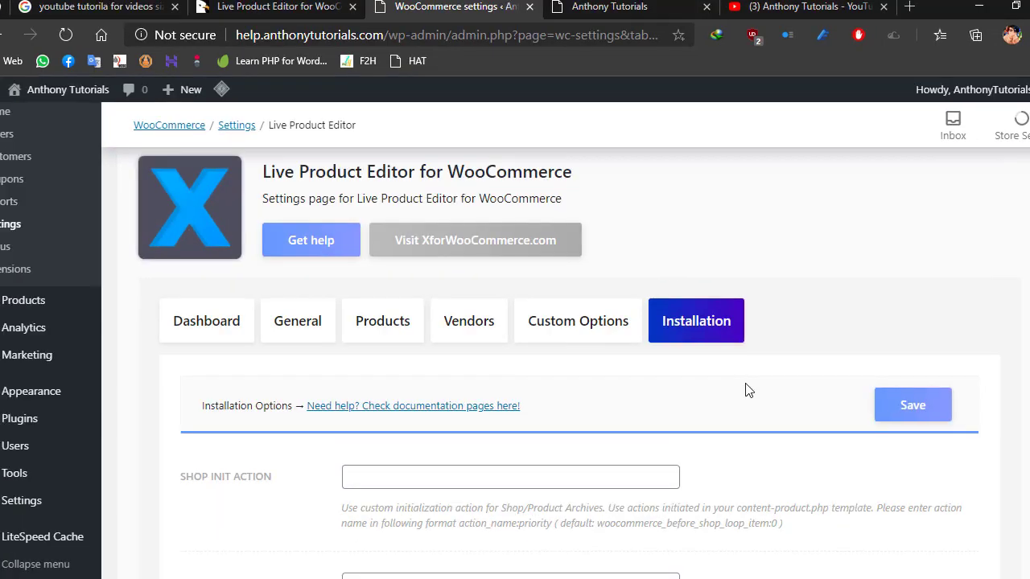
- Switch to the public site's home page and open the Long Sleeve Tee product page
{"action": "left_click", "coordinate": [638, 4]}
{"action": "scroll", "coordinate": [544, 331], "scroll_direction": "down", "scroll_amount": 12}
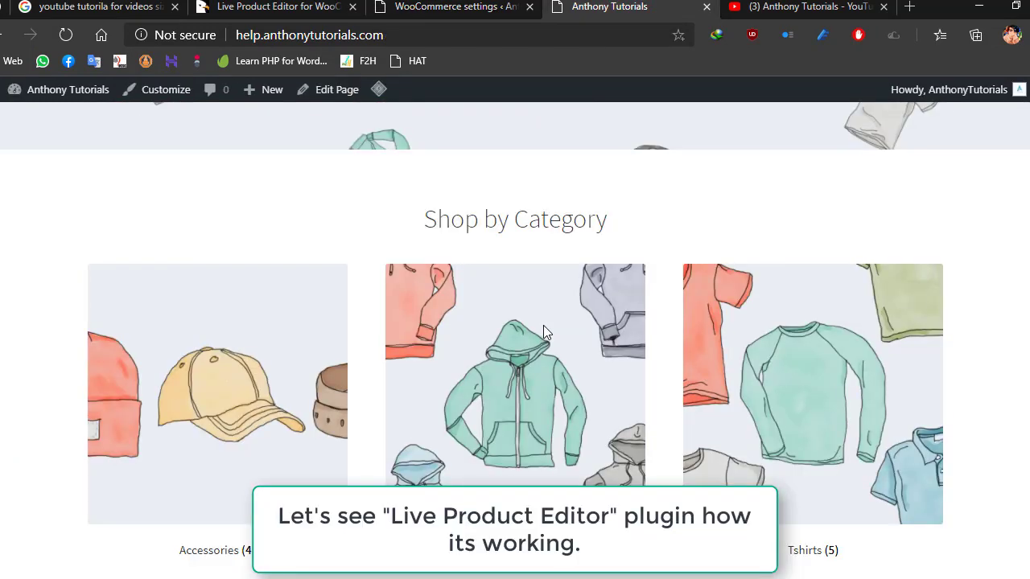
{"action": "scroll", "coordinate": [547, 334], "scroll_direction": "down", "scroll_amount": 9}
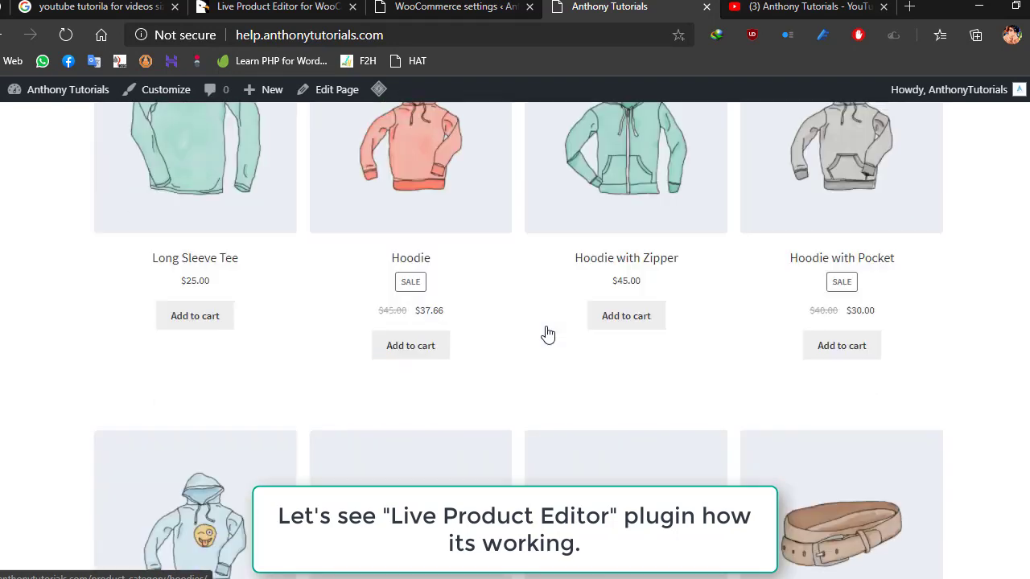
{"action": "scroll", "coordinate": [217, 249], "scroll_direction": "up", "scroll_amount": 5}
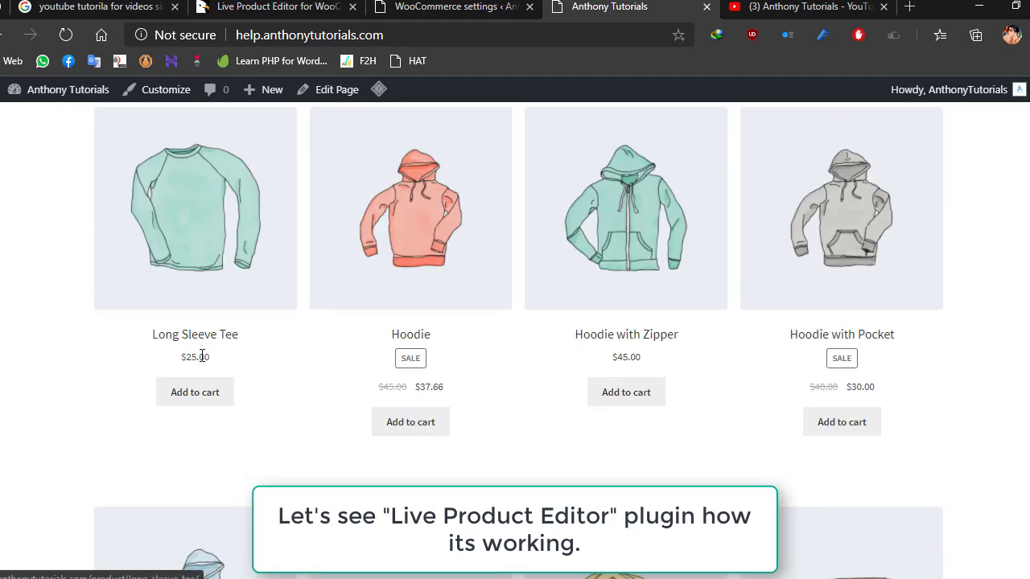
{"action": "left_click", "coordinate": [202, 269]}
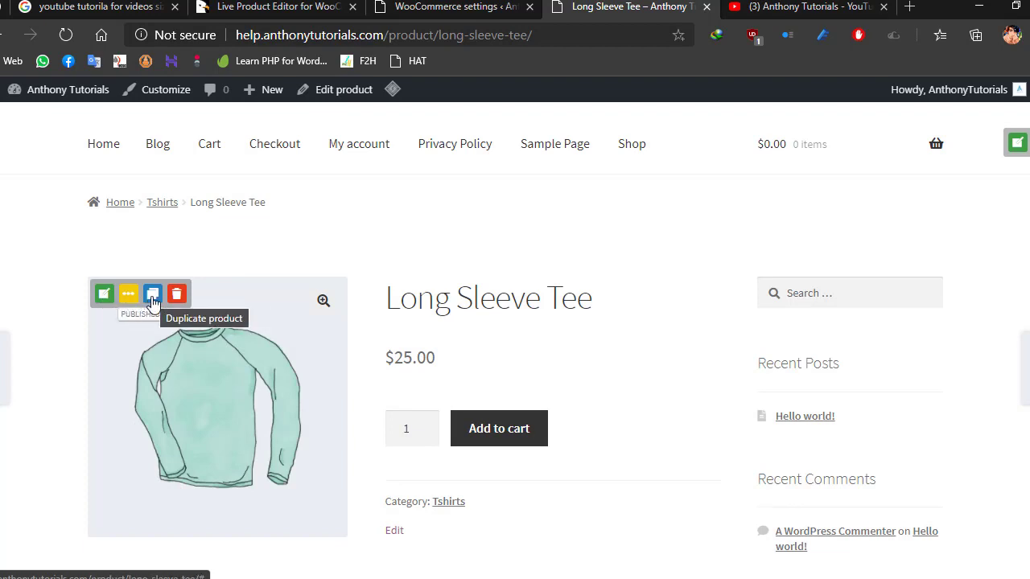
- Open the Long Sleeve Tee in the live editor and change its product name to "Long Sleeve Tee 2020"
{"action": "left_click", "coordinate": [105, 297]}
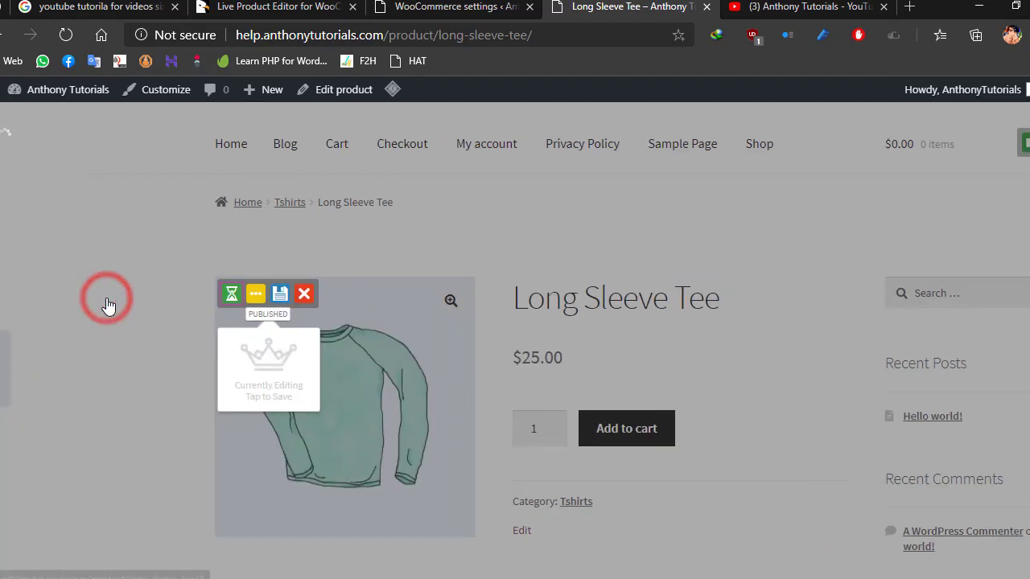
{"action": "left_click", "coordinate": [51, 223]}
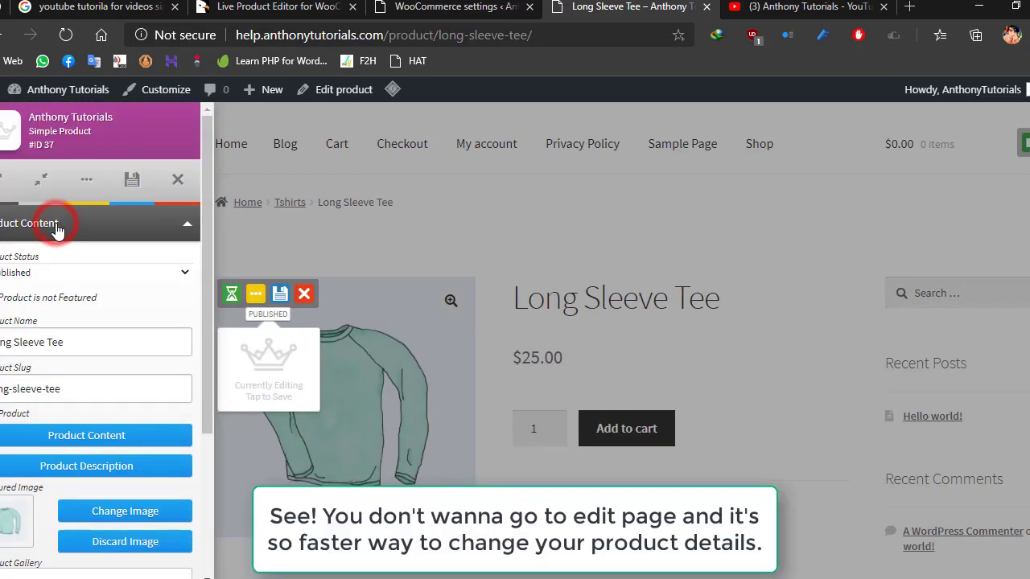
{"action": "left_click", "coordinate": [68, 343]}
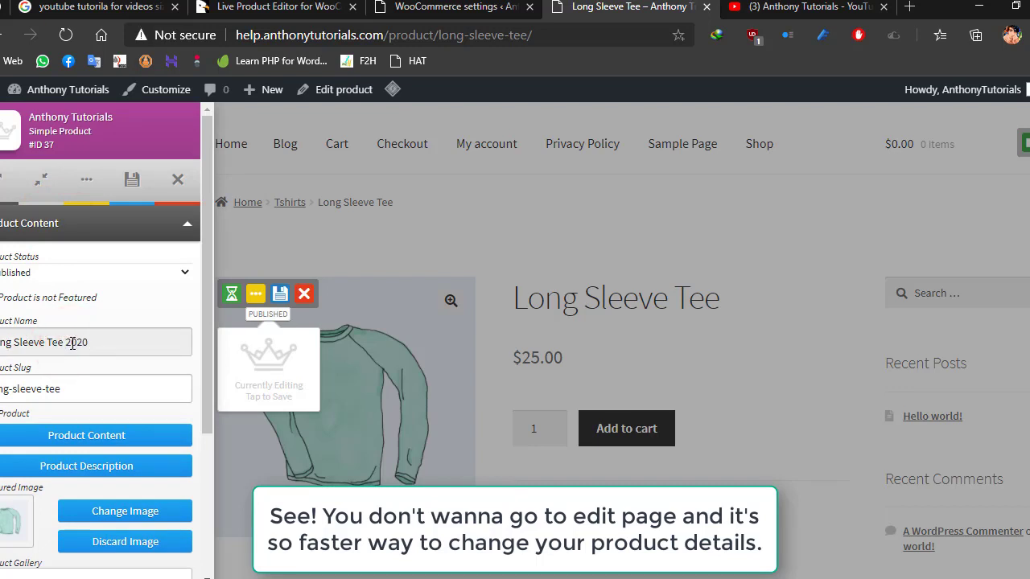
{"action": "left_click", "coordinate": [102, 386]}
- Replace the product's featured image with vneck-tee.jpg from the media library and save the product
{"action": "scroll", "coordinate": [102, 386], "scroll_direction": "down", "scroll_amount": 3}
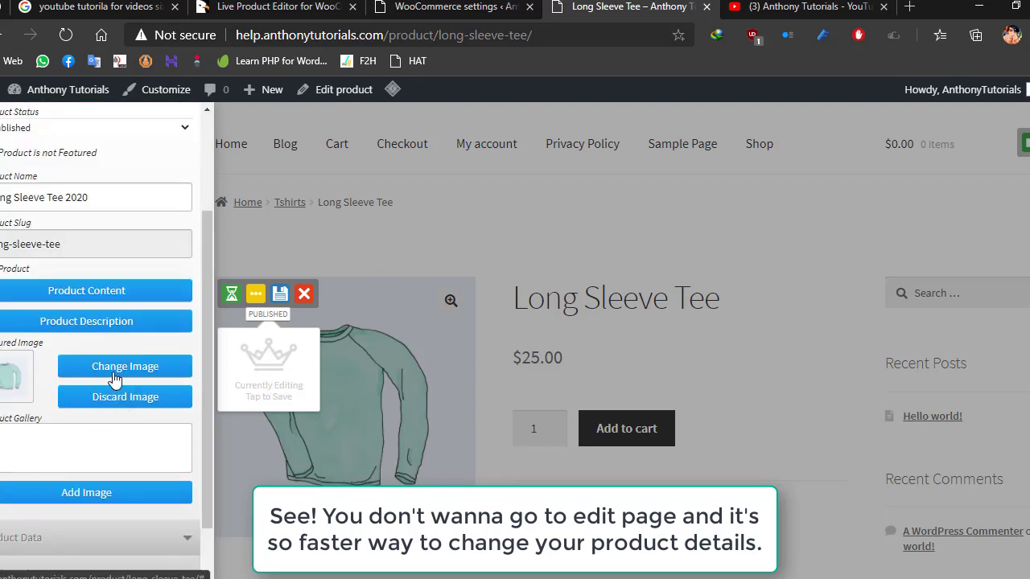
{"action": "left_click", "coordinate": [114, 376]}
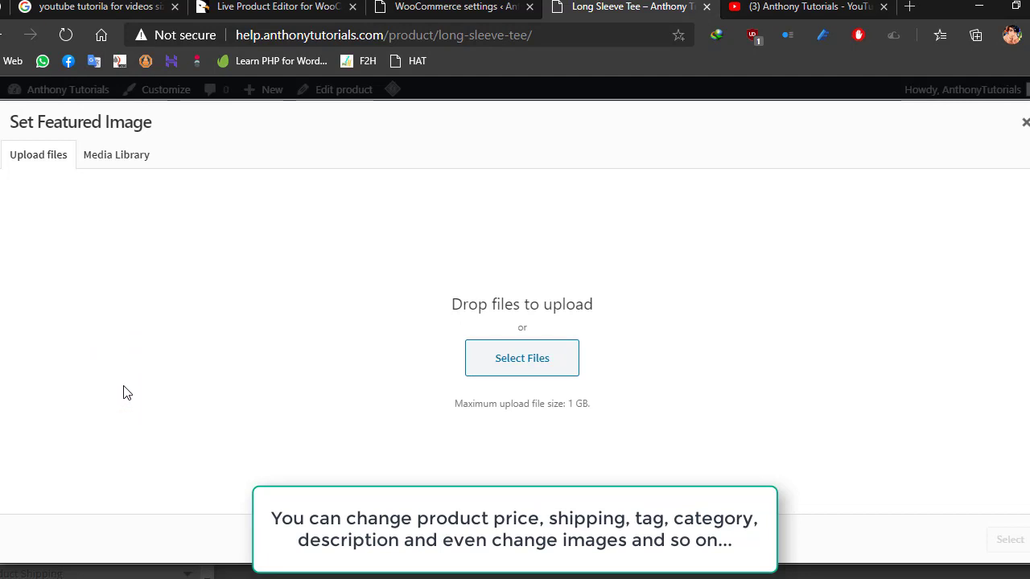
{"action": "left_click", "coordinate": [113, 158]}
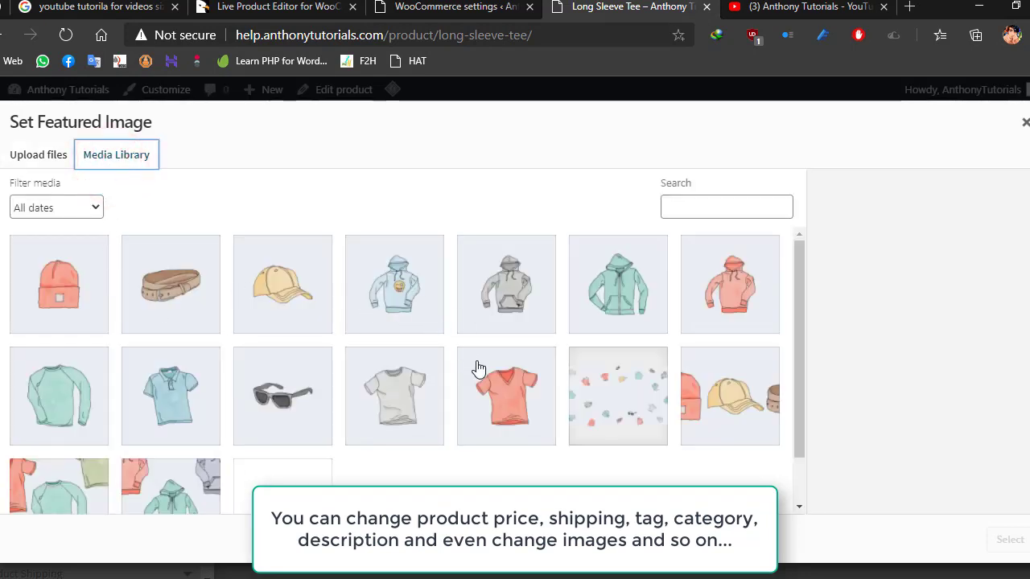
{"action": "left_click", "coordinate": [511, 400]}
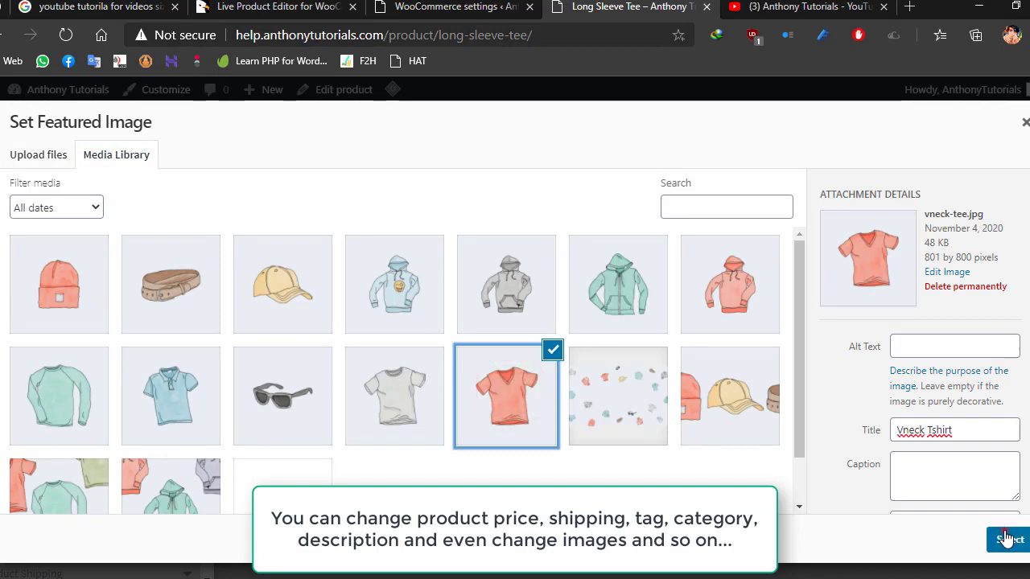
{"action": "left_click", "coordinate": [1007, 539]}
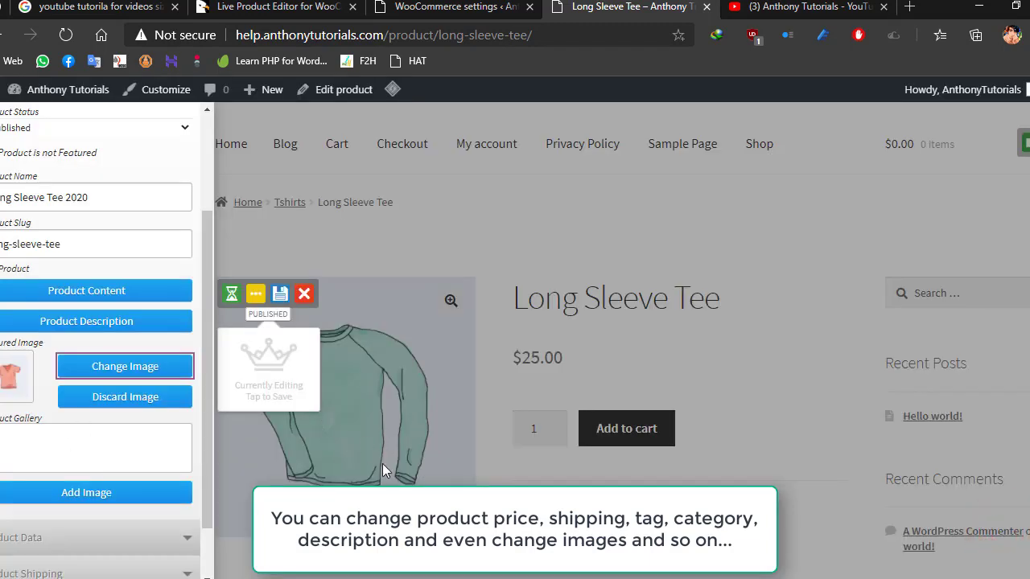
{"action": "scroll", "coordinate": [75, 207], "scroll_direction": "up", "scroll_amount": 3}
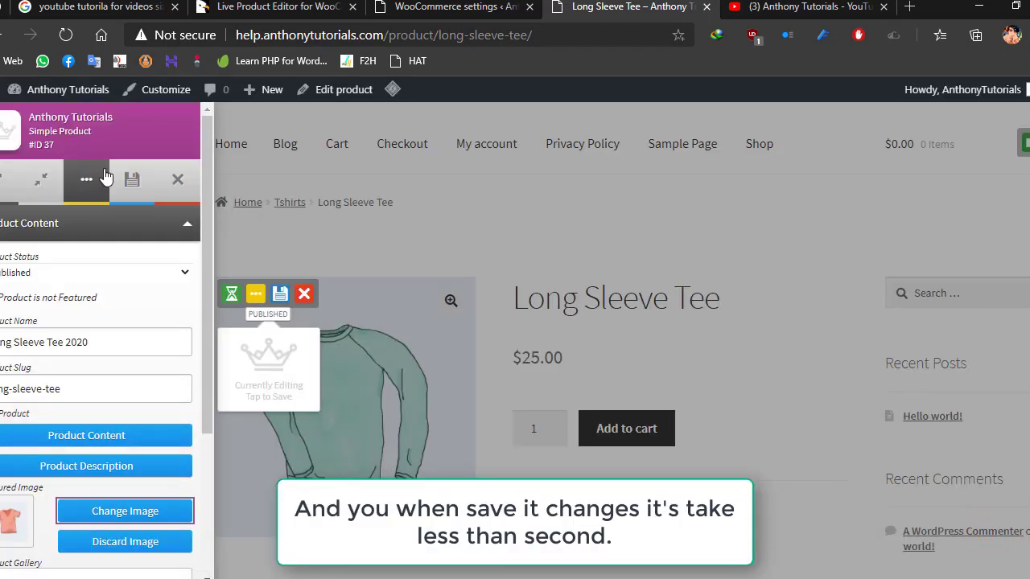
{"action": "left_click", "coordinate": [129, 182]}
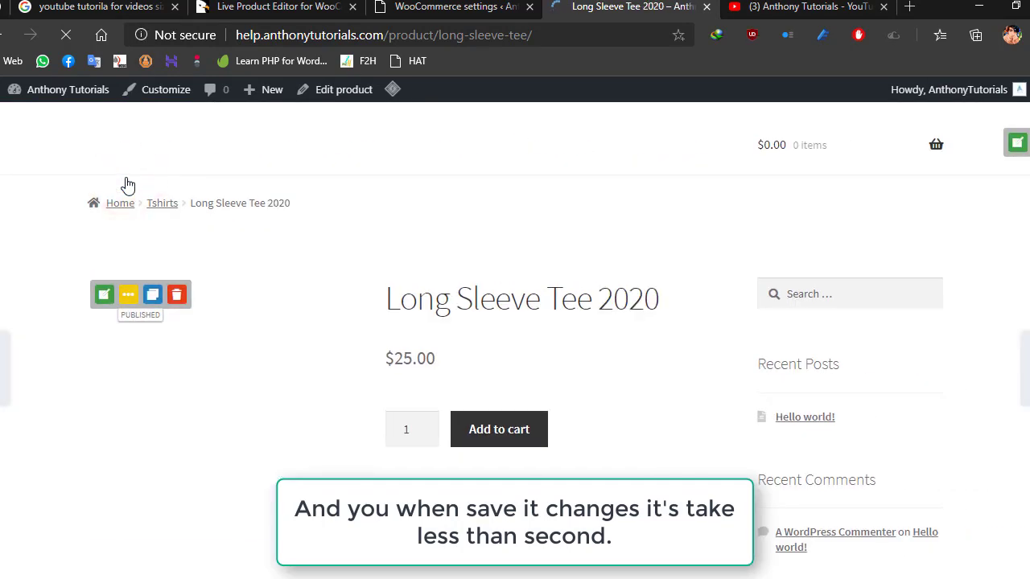
- Reopen Long Sleeve Tee 2020 in the live editor and set its sale price to 17.55
{"action": "left_click", "coordinate": [104, 295]}
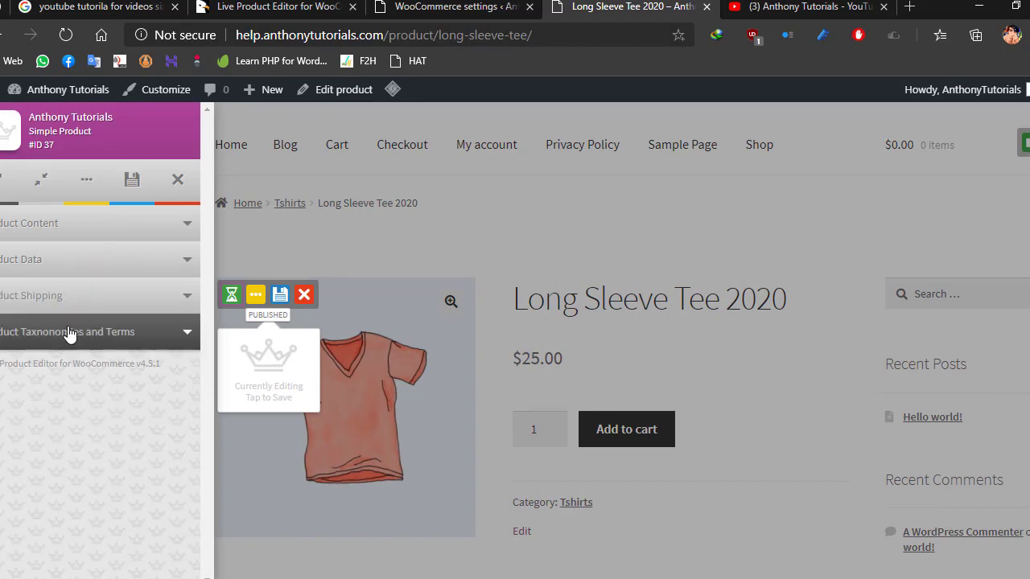
{"action": "left_click", "coordinate": [64, 295]}
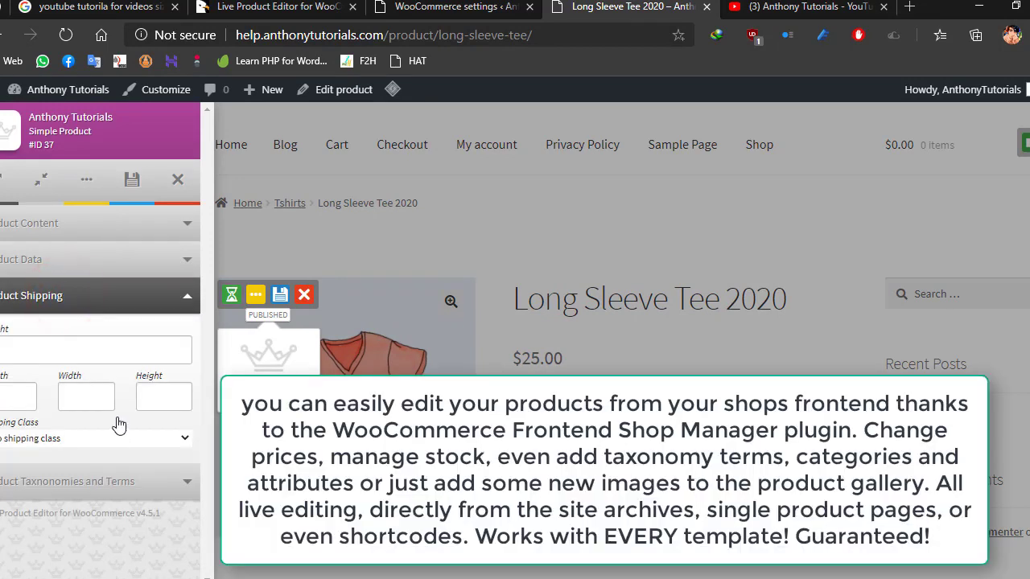
{"action": "left_click", "coordinate": [71, 259]}
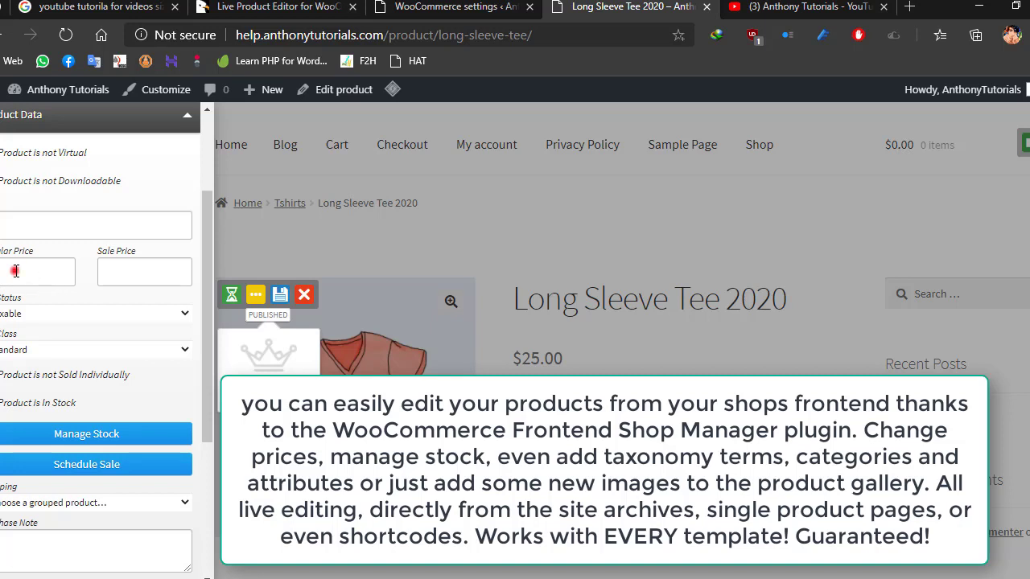
{"action": "left_click", "coordinate": [117, 272]}
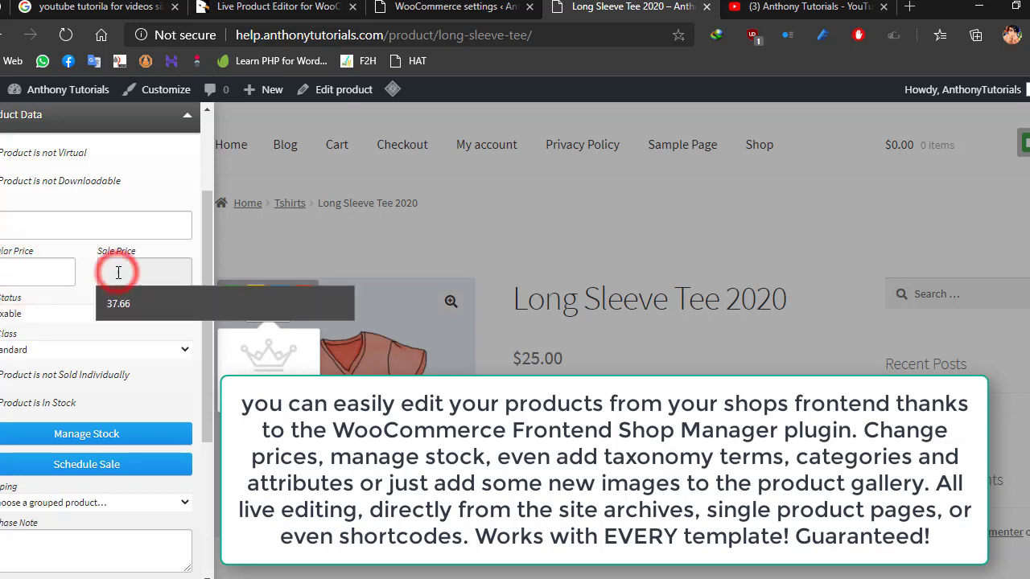
{"action": "type", "text": "17.55"}
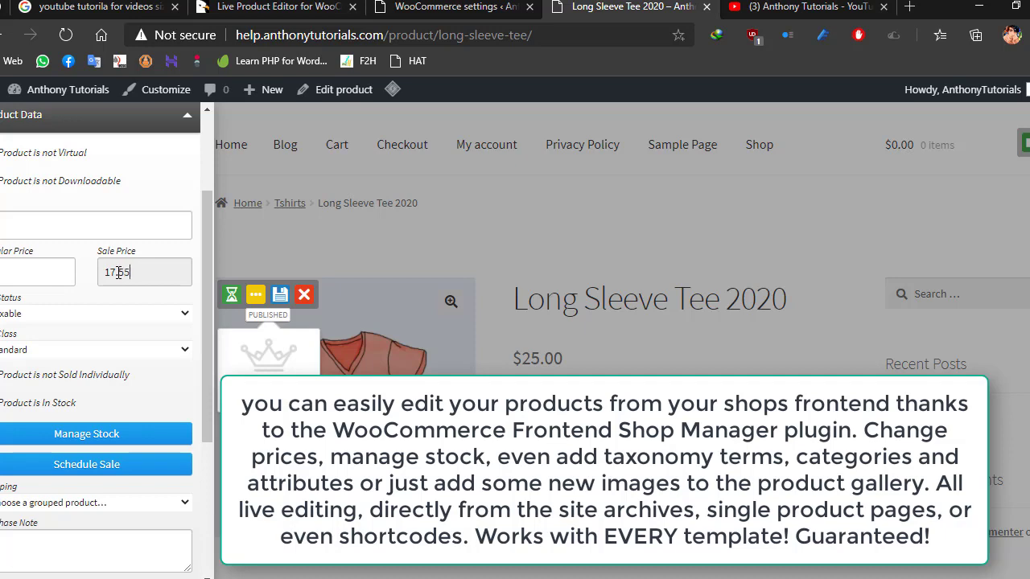
- Add the Accessories category and the tshirt tag to the product, and save the changes
{"action": "scroll", "coordinate": [124, 380], "scroll_direction": "down", "scroll_amount": 3}
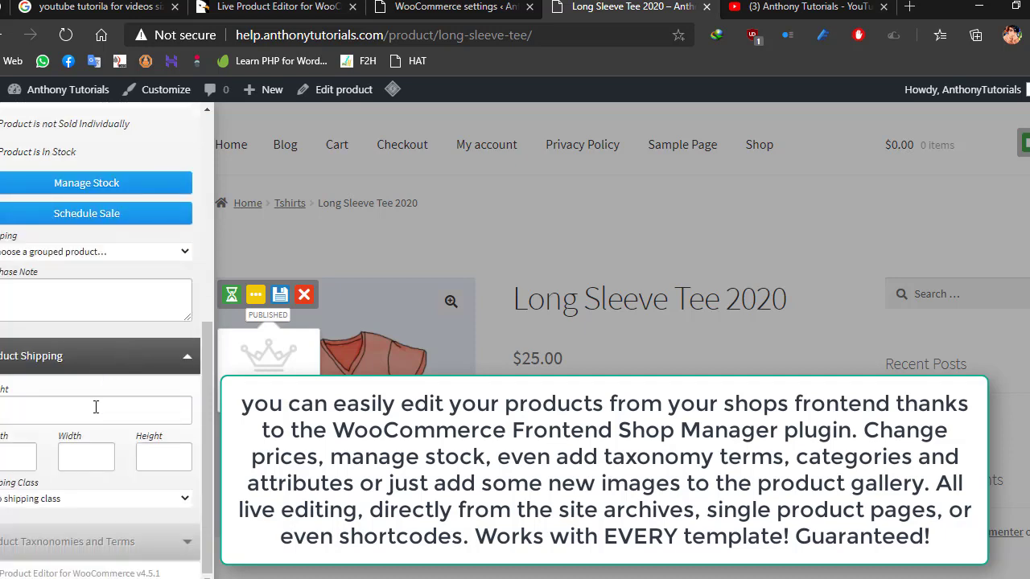
{"action": "left_click", "coordinate": [63, 531]}
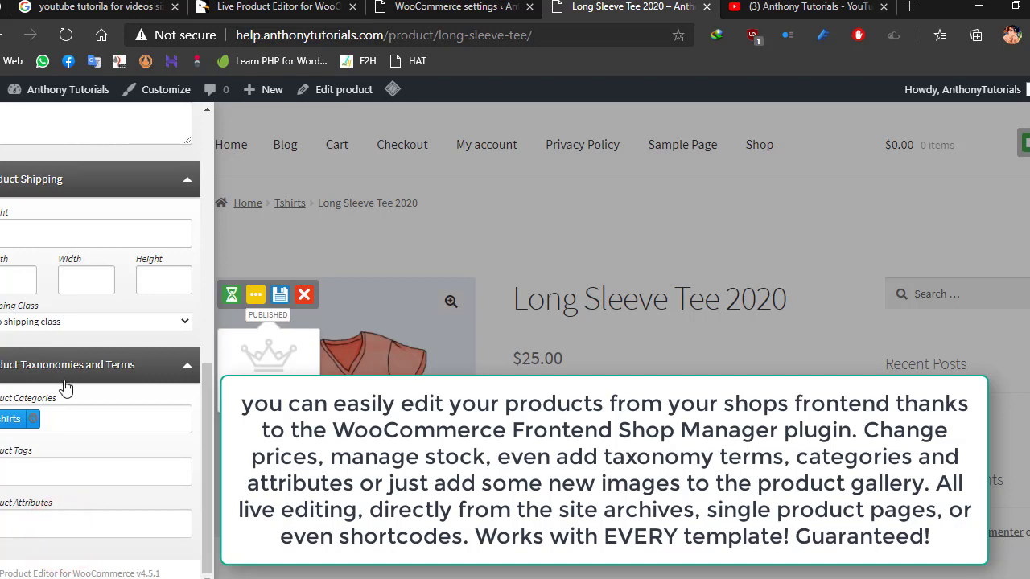
{"action": "left_click", "coordinate": [52, 417]}
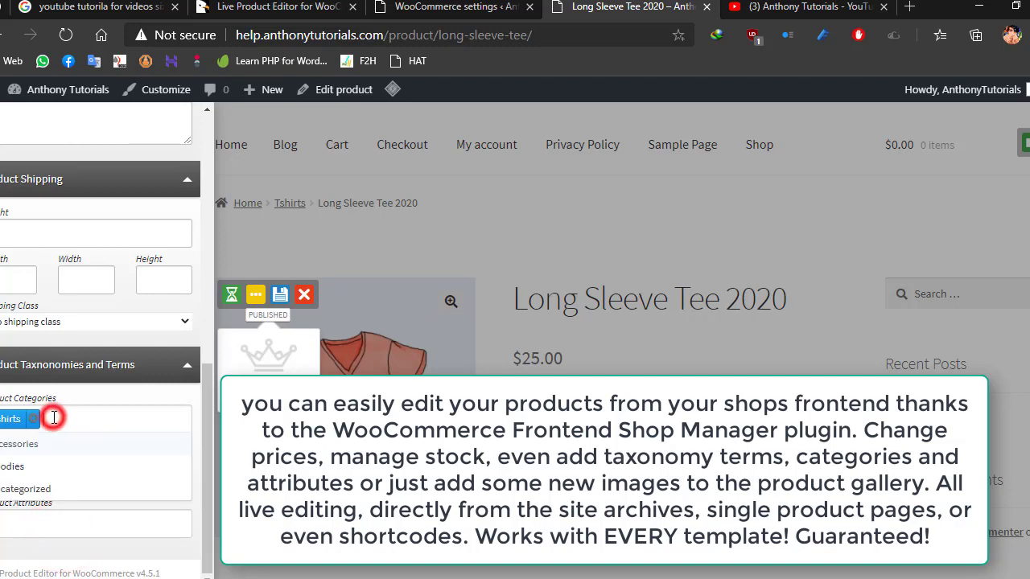
{"action": "left_click", "coordinate": [22, 445]}
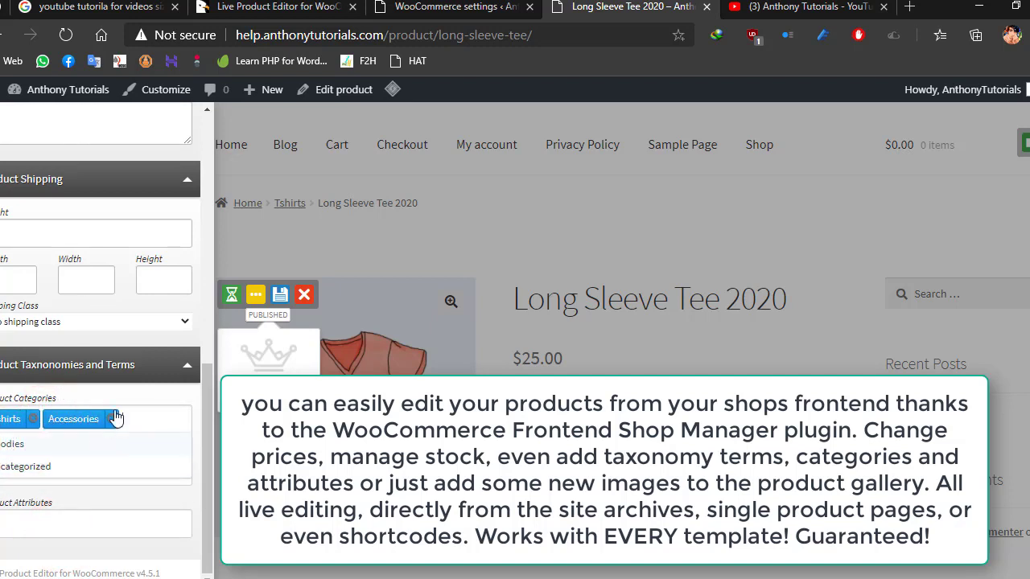
{"action": "left_click", "coordinate": [70, 515]}
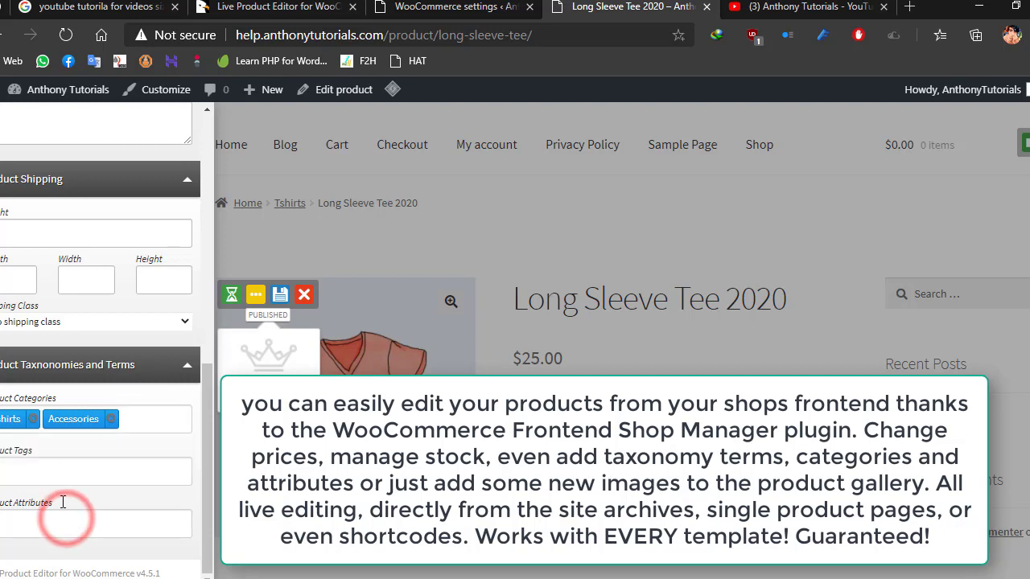
{"action": "left_click", "coordinate": [54, 464]}
{"action": "left_click", "coordinate": [25, 496]}
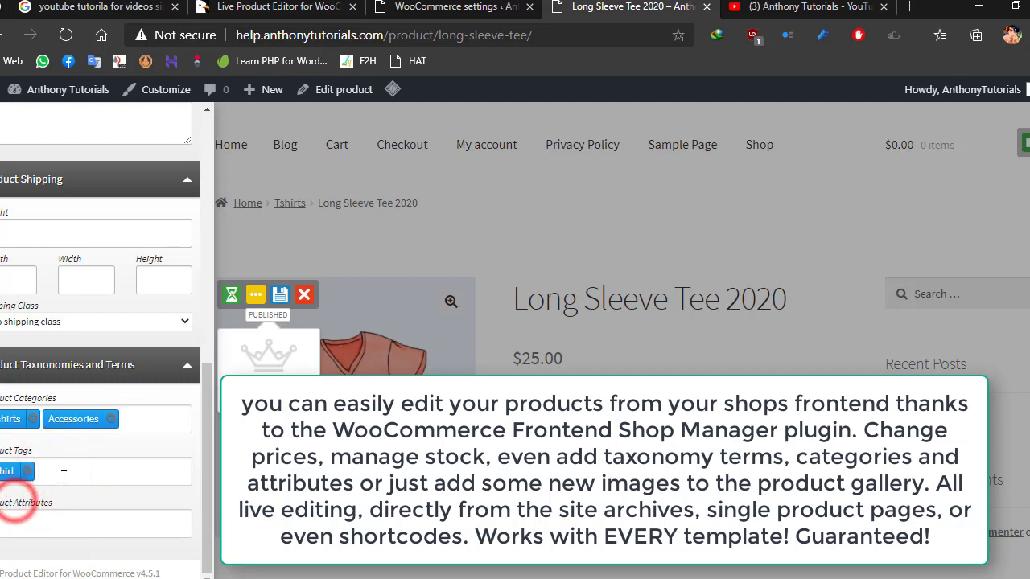
{"action": "scroll", "coordinate": [143, 196], "scroll_direction": "up", "scroll_amount": 5}
{"action": "scroll", "coordinate": [142, 197], "scroll_direction": "up", "scroll_amount": 5}
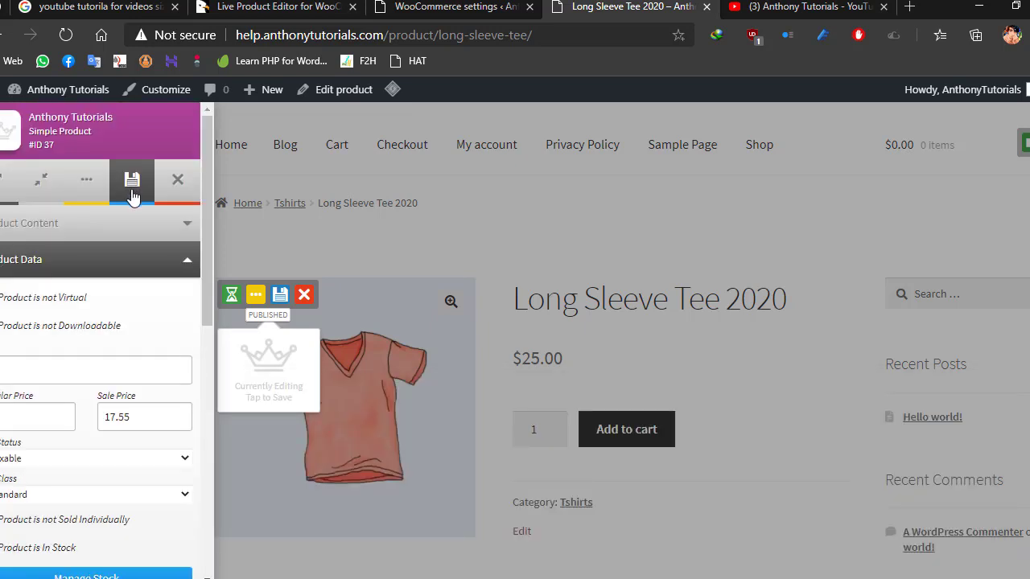
{"action": "left_click", "coordinate": [131, 177]}
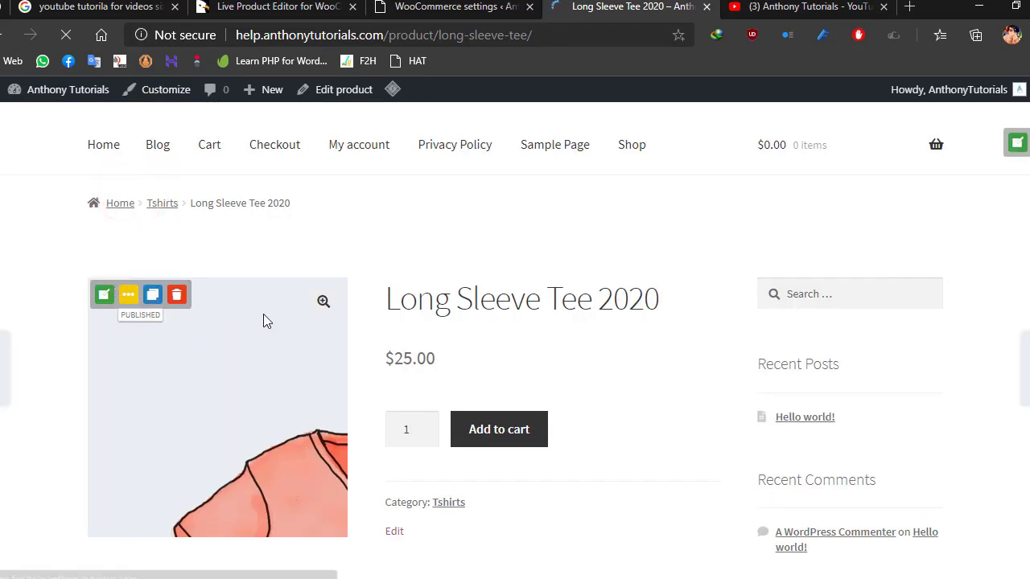
- Check the price, categories, tag and related products on the updated Long Sleeve Tee 2020 page
{"action": "scroll", "coordinate": [496, 373], "scroll_direction": "up", "scroll_amount": 1}
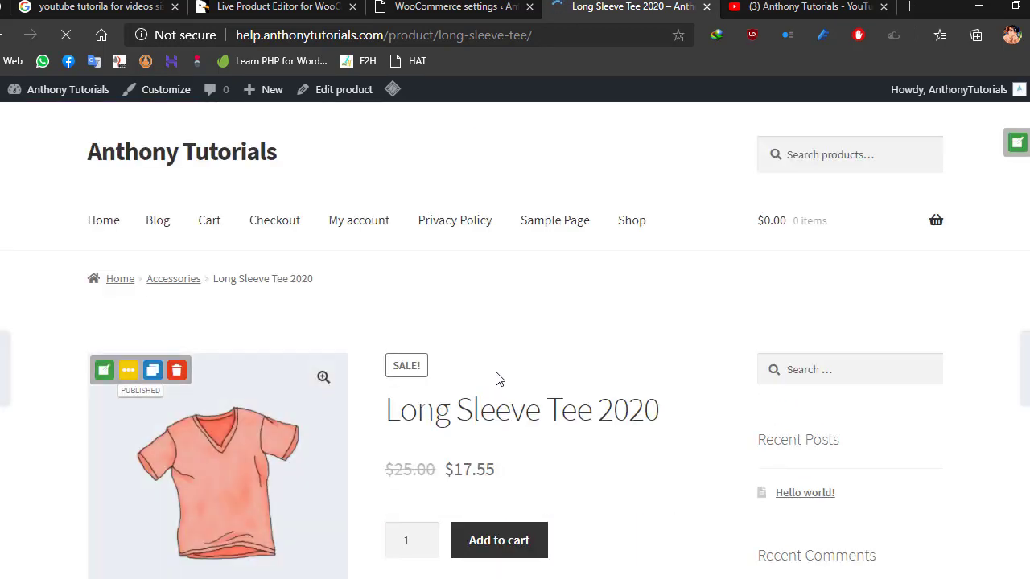
{"action": "scroll", "coordinate": [496, 372], "scroll_direction": "down", "scroll_amount": 2}
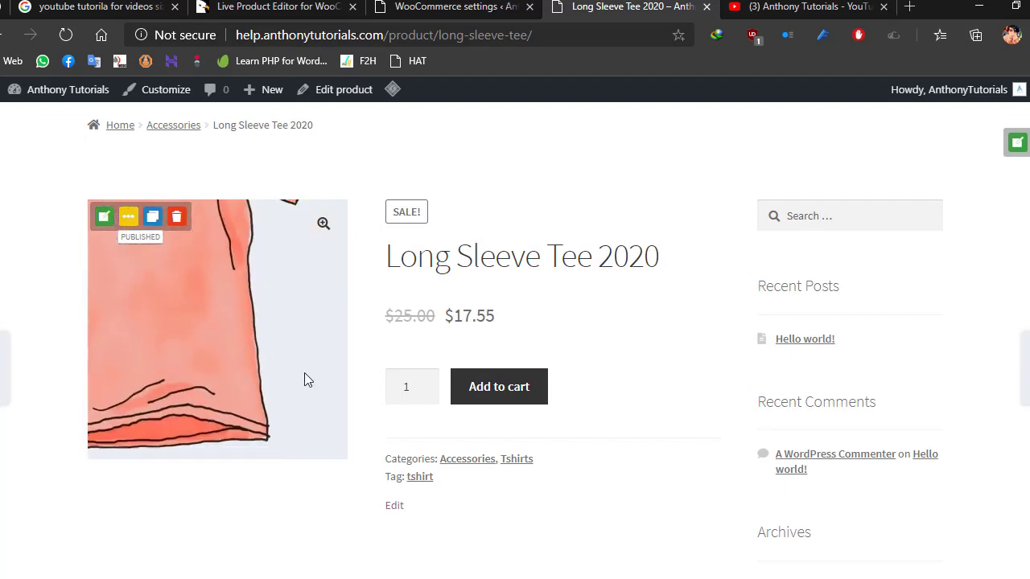
{"action": "scroll", "coordinate": [431, 189], "scroll_direction": "down", "scroll_amount": 2}
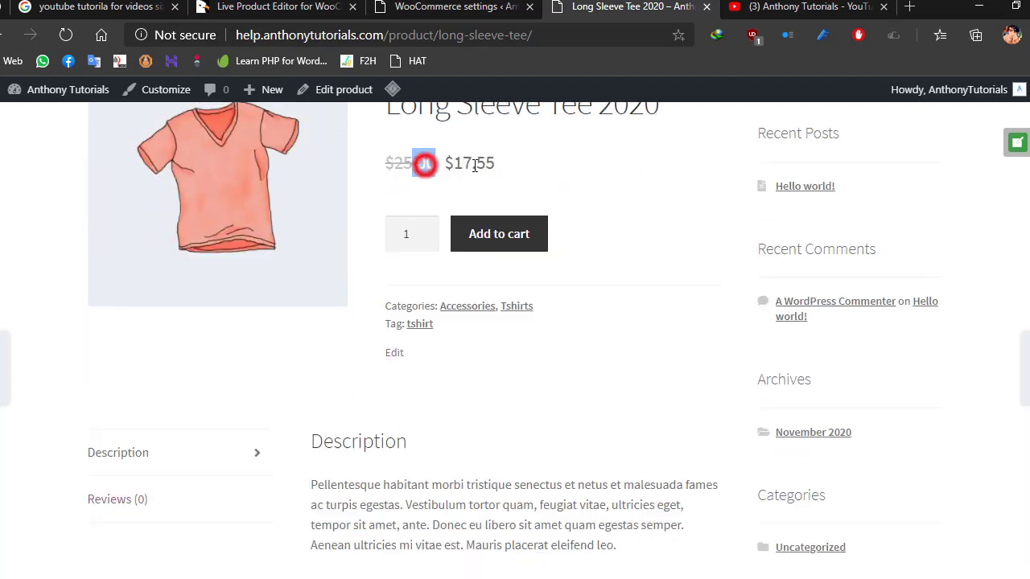
{"action": "left_click_drag", "start_coordinate": [474, 165], "coordinate": [501, 170]}
{"action": "scroll", "coordinate": [595, 263], "scroll_direction": "down", "scroll_amount": 1}
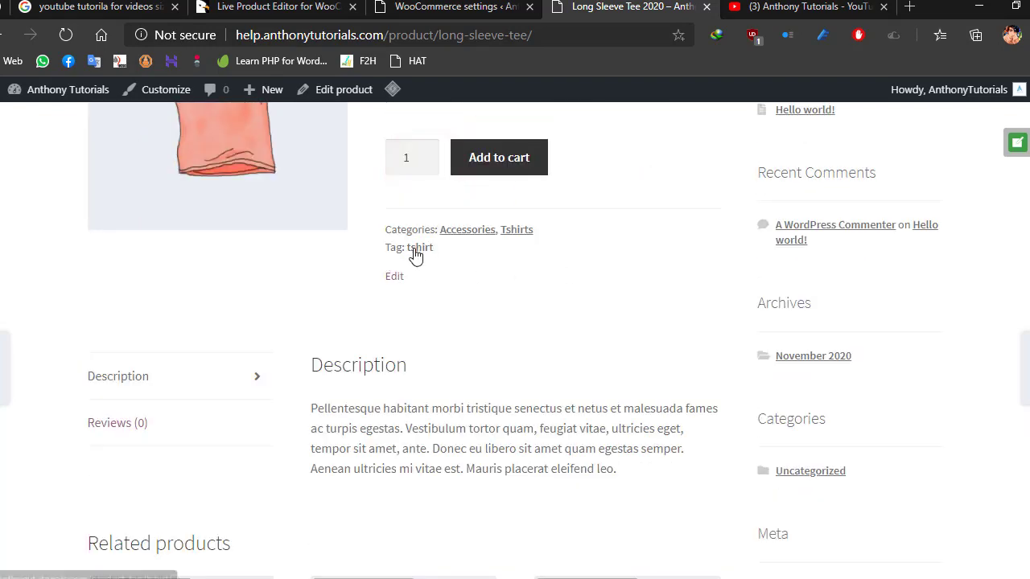
{"action": "scroll", "coordinate": [472, 321], "scroll_direction": "down", "scroll_amount": 5}
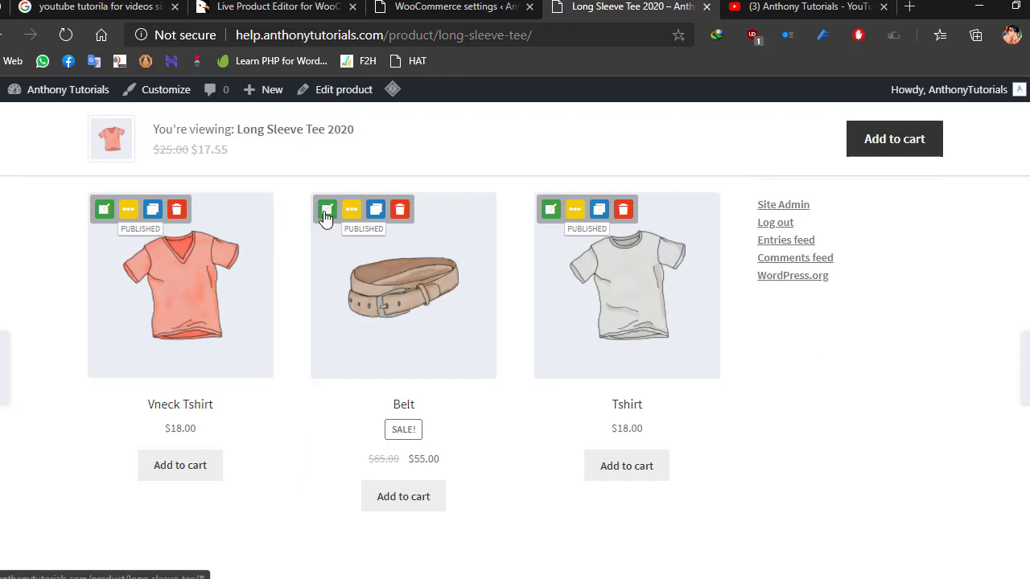
- Return to the site's home page and open the Hoodies category to find Hoodie with Zipper 2020
{"action": "scroll", "coordinate": [377, 313], "scroll_direction": "up", "scroll_amount": 8}
{"action": "left_click", "coordinate": [99, 222]}
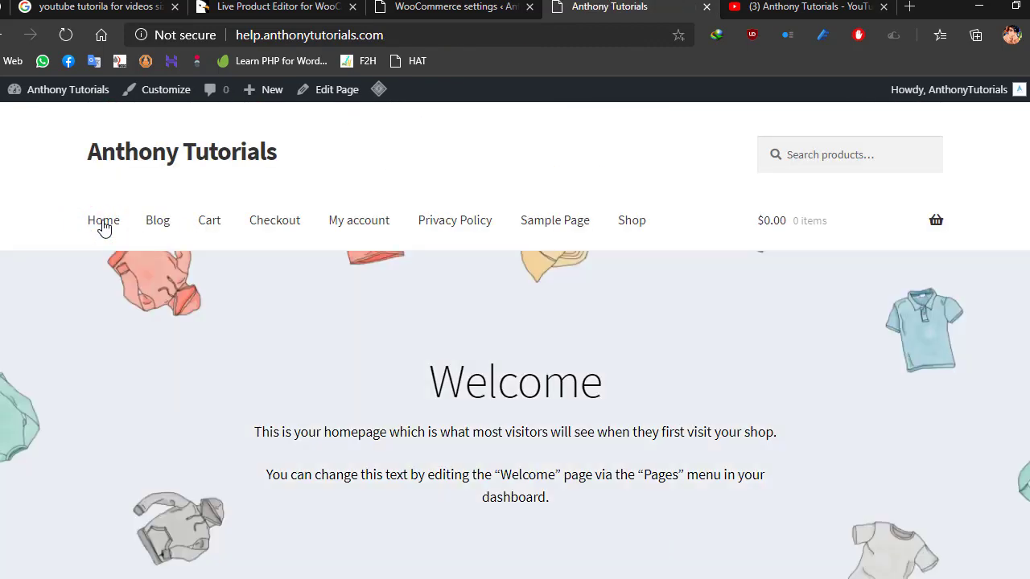
{"action": "scroll", "coordinate": [105, 269], "scroll_direction": "down", "scroll_amount": 8}
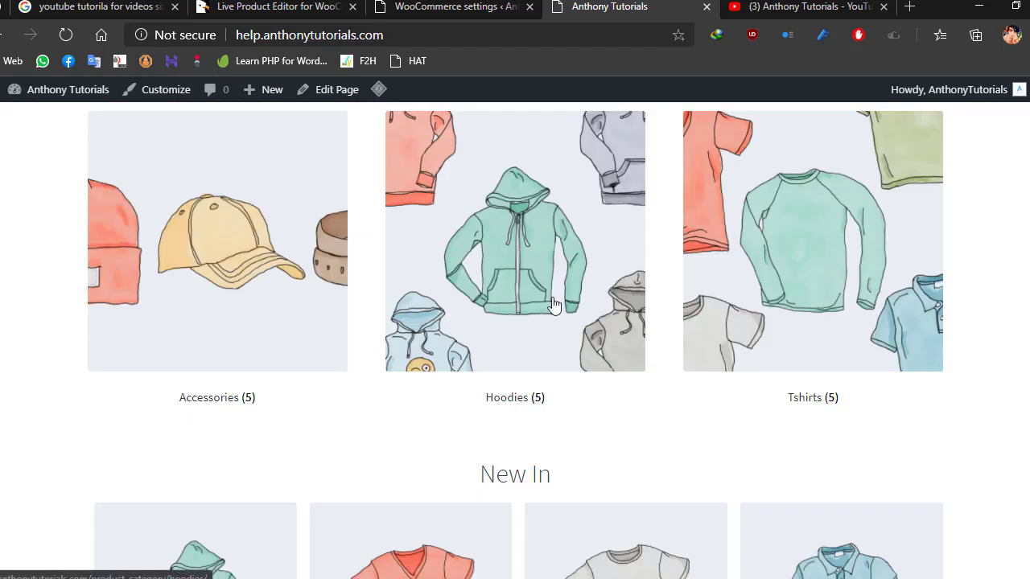
{"action": "left_click", "coordinate": [515, 298]}
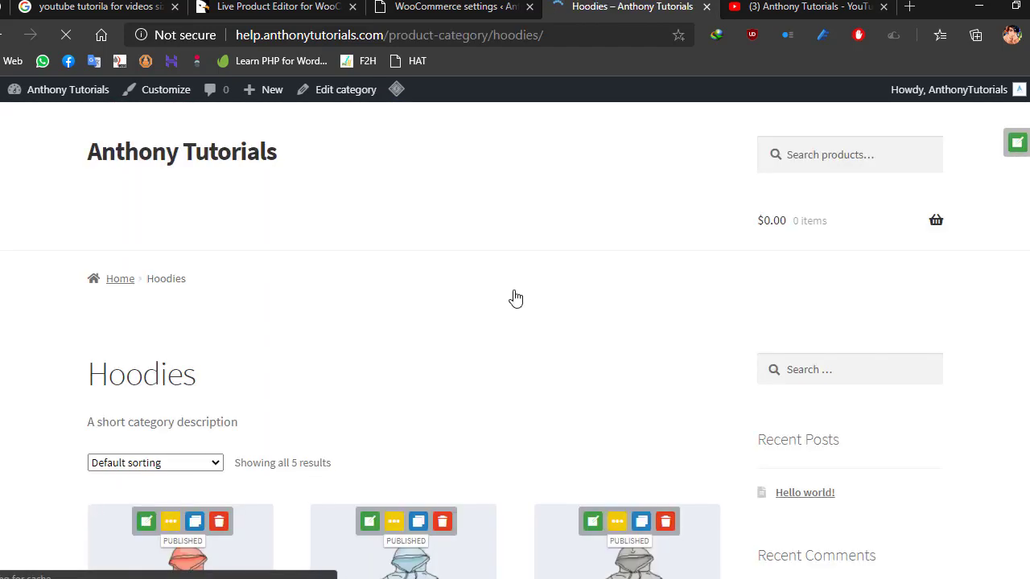
{"action": "scroll", "coordinate": [515, 298], "scroll_direction": "down", "scroll_amount": 4}
{"action": "scroll", "coordinate": [620, 290], "scroll_direction": "down", "scroll_amount": 3}
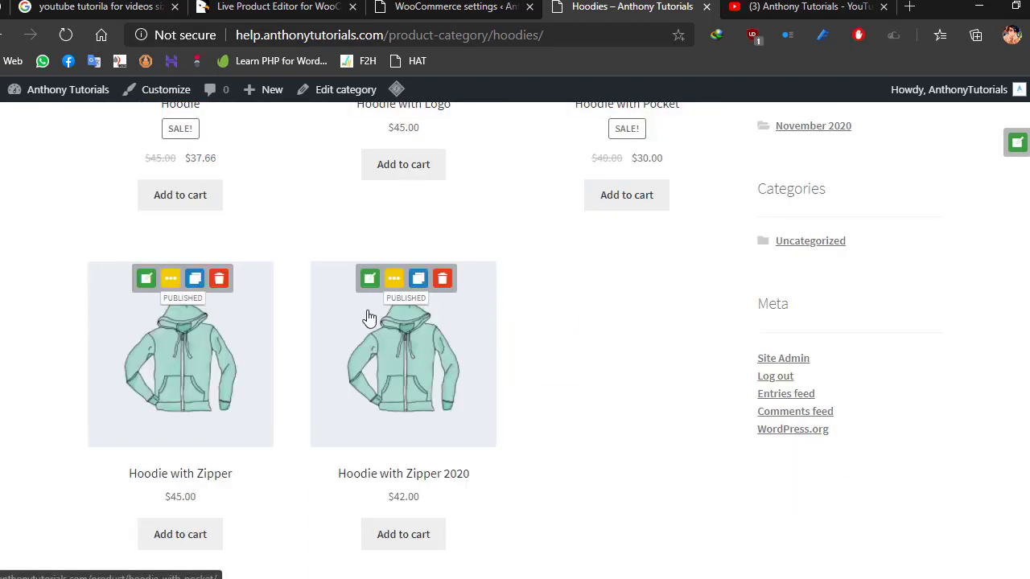
- Open Hoodie with Zipper 2020 in the live editor, set its sale price to 38 and save it
{"action": "left_click", "coordinate": [369, 279]}
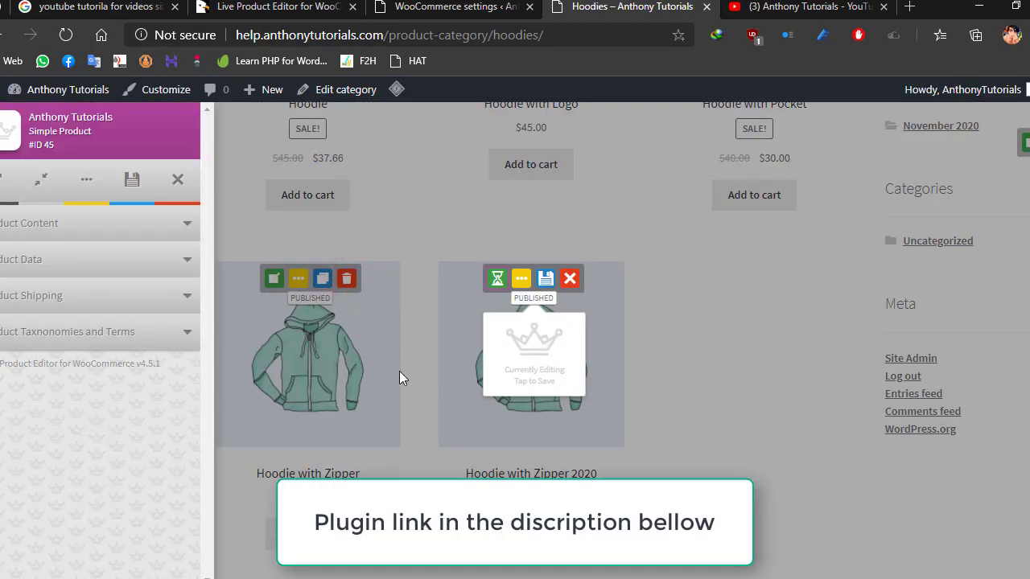
{"action": "left_click", "coordinate": [32, 264]}
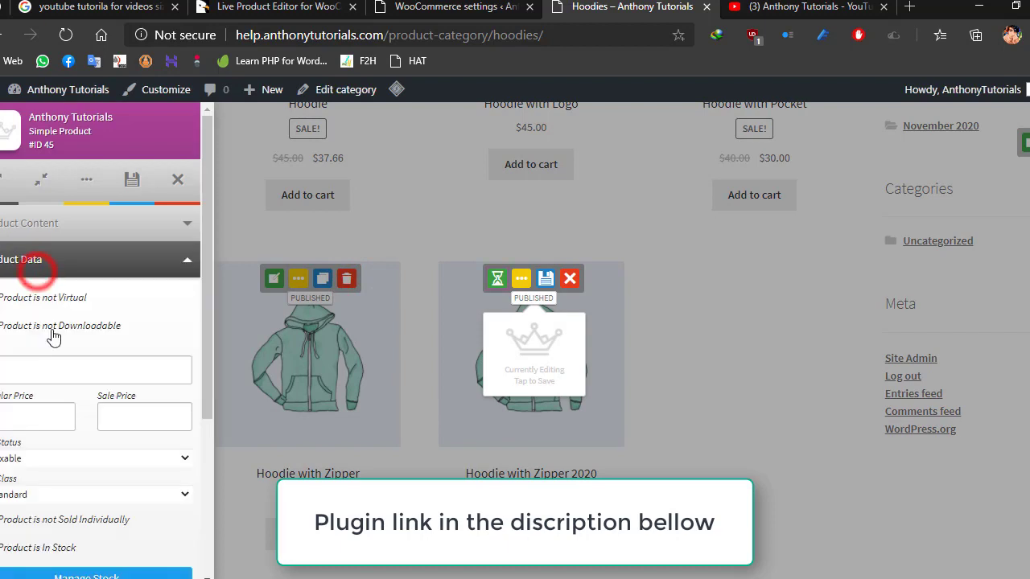
{"action": "left_click", "coordinate": [135, 416]}
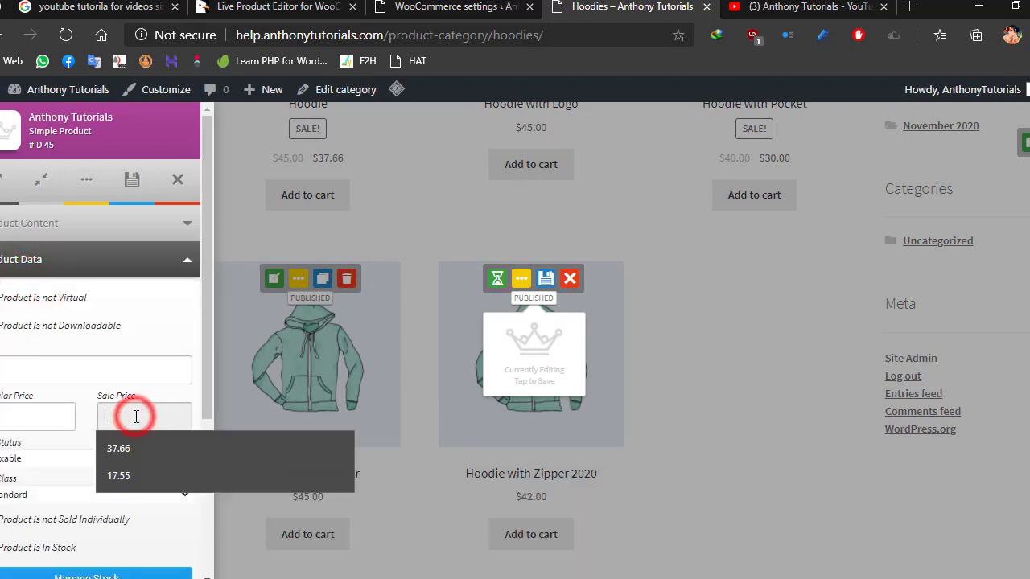
{"action": "type", "text": "38"}
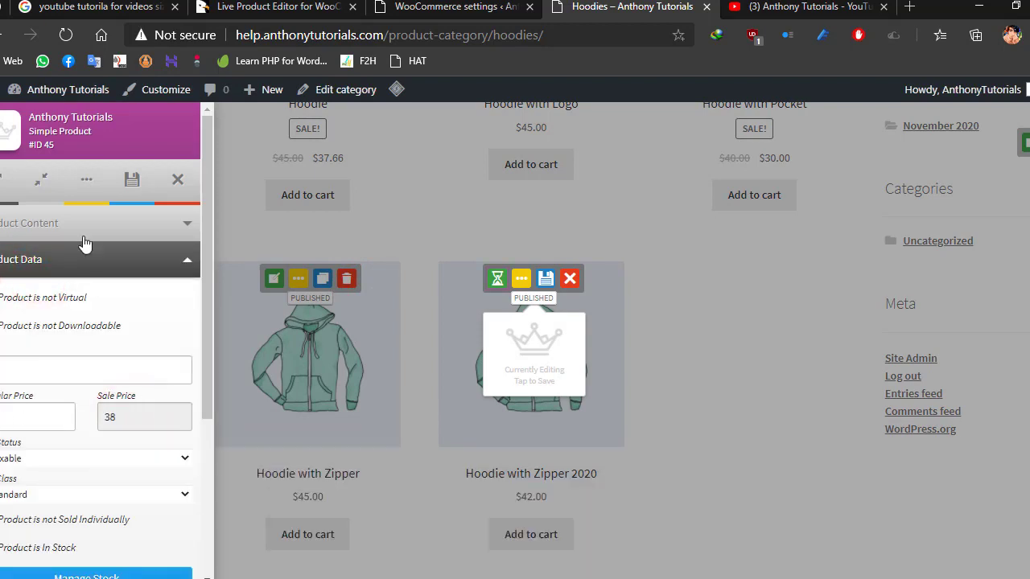
{"action": "left_click", "coordinate": [132, 178]}
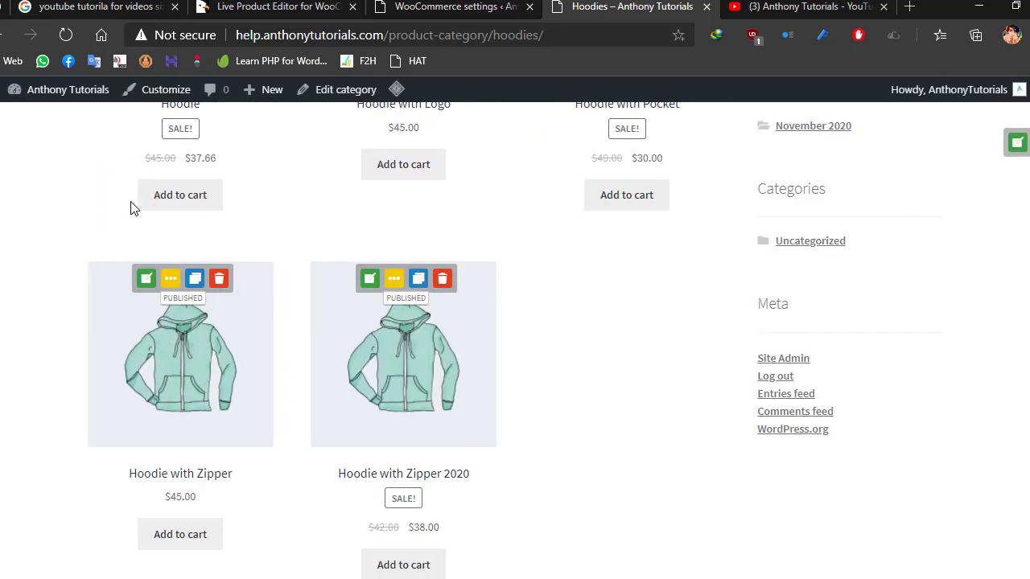
{"action": "scroll", "coordinate": [441, 379], "scroll_direction": "down", "scroll_amount": 2}
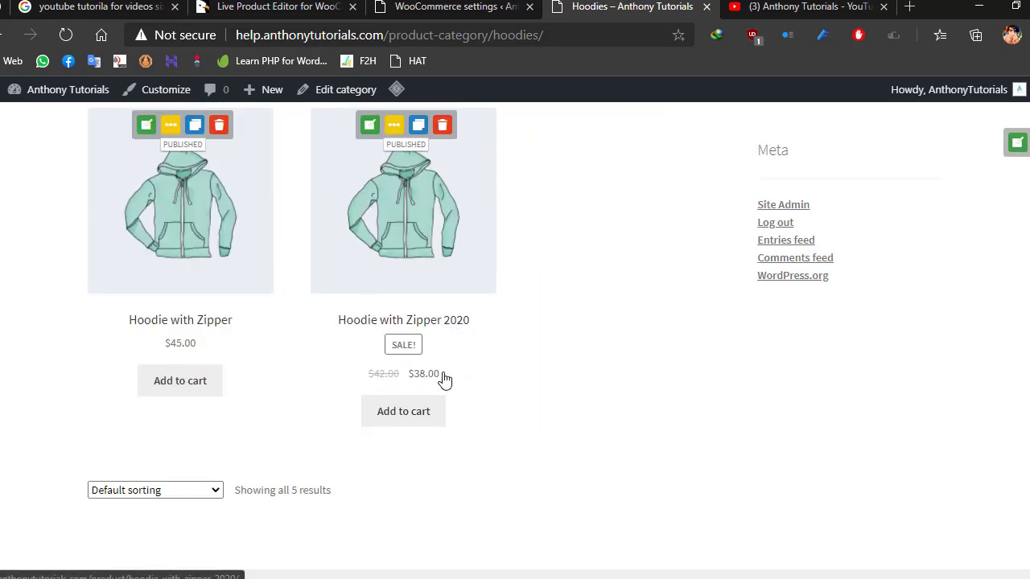
- Duplicate Hoodie with Zipper 2020 directly from the public Hoodies category page
{"action": "scroll", "coordinate": [531, 386], "scroll_direction": "up", "scroll_amount": 4}
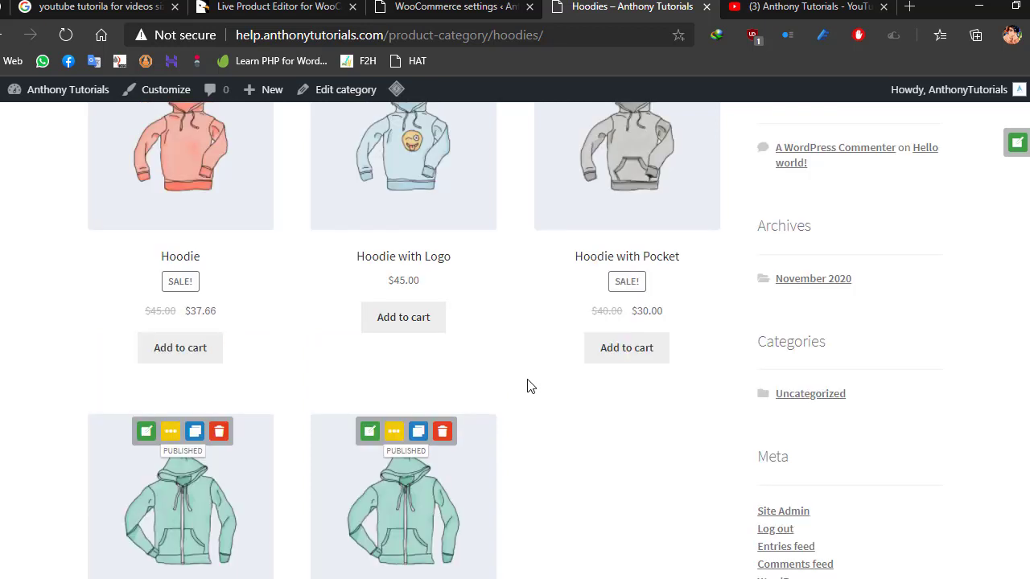
{"action": "scroll", "coordinate": [531, 386], "scroll_direction": "down", "scroll_amount": 2}
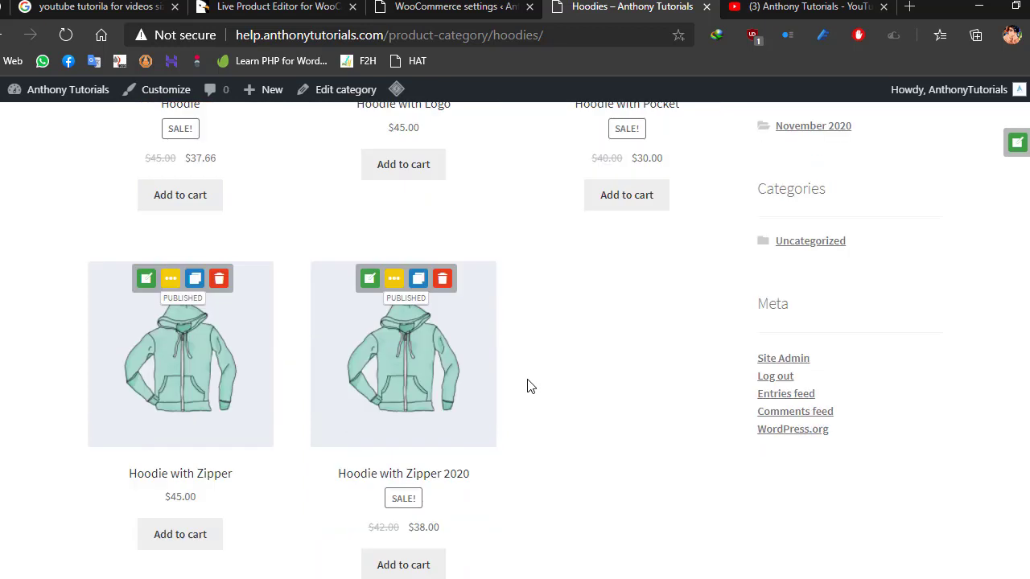
{"action": "left_click", "coordinate": [418, 279]}
{"action": "left_click", "coordinate": [596, 125]}
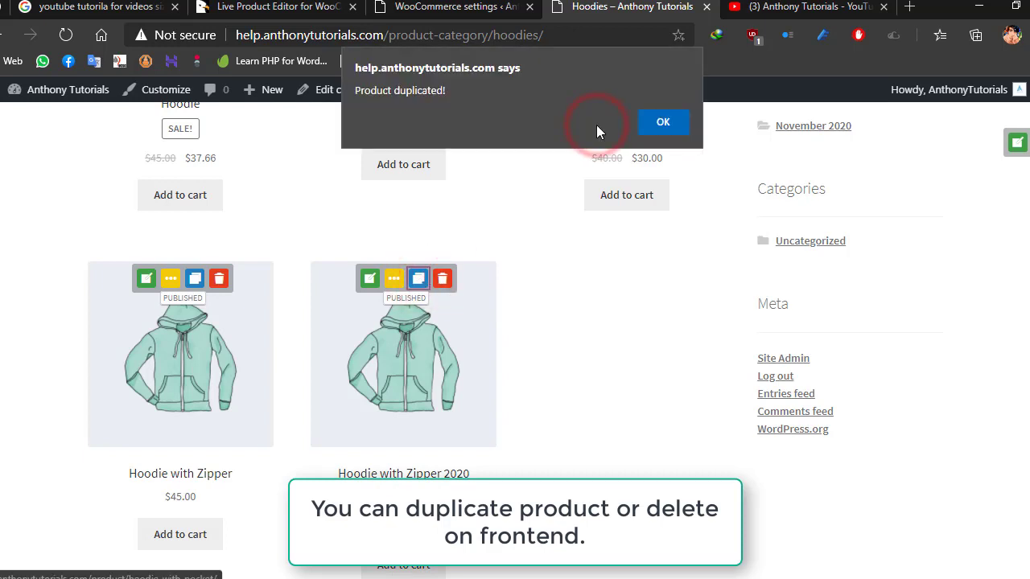
{"action": "left_click", "coordinate": [667, 120]}
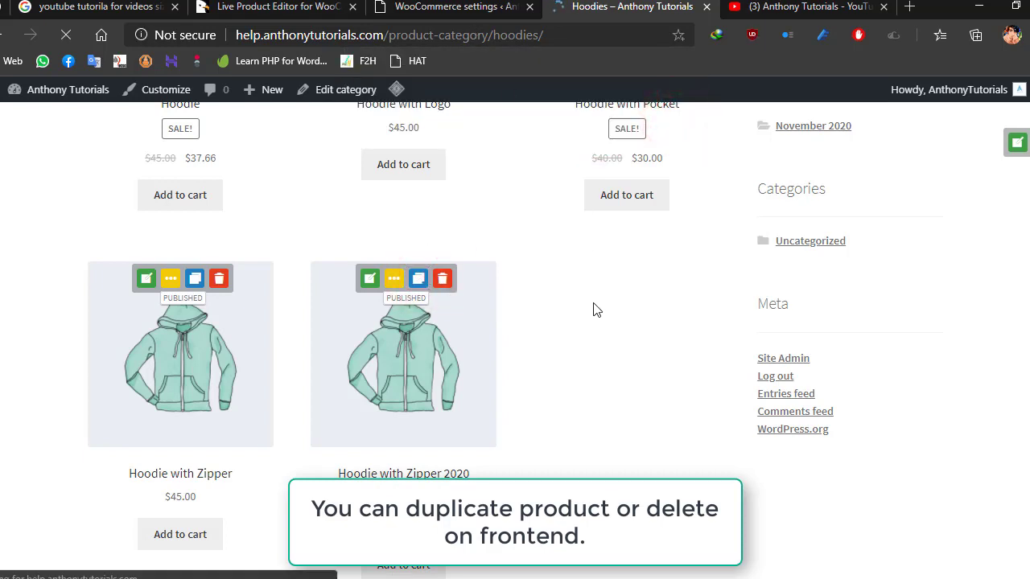
- Open the list of all products in the WordPress admin to find the duplicated hoodie
{"action": "left_click", "coordinate": [461, 4]}
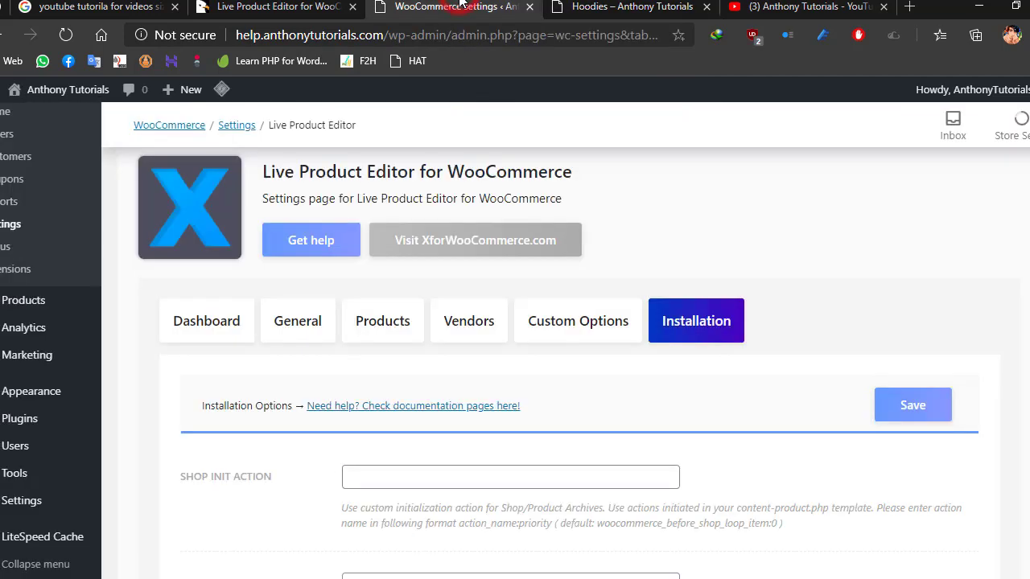
{"action": "scroll", "coordinate": [233, 268], "scroll_direction": "up", "scroll_amount": 3}
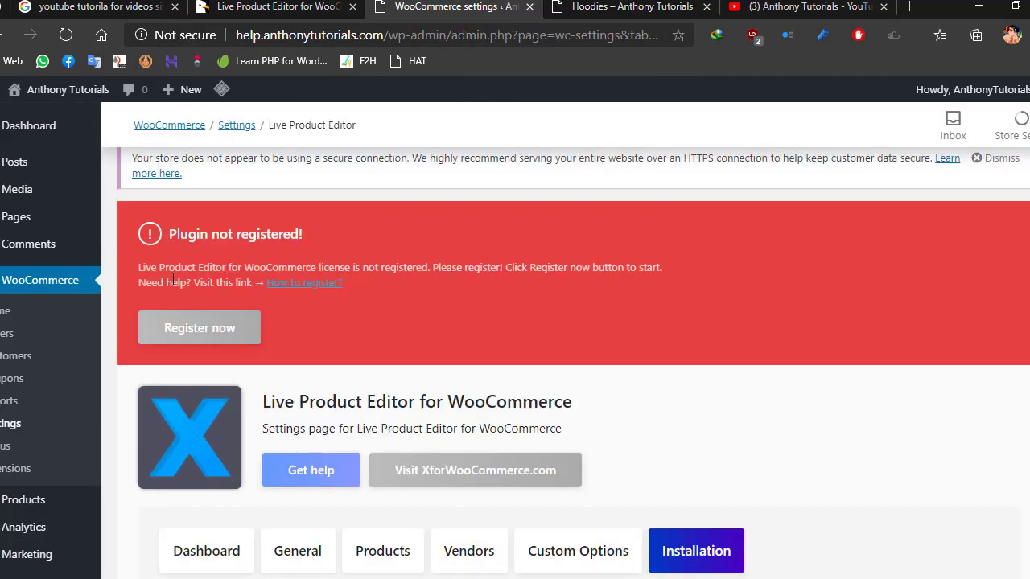
{"action": "mouse_move", "coordinate": [47, 505]}
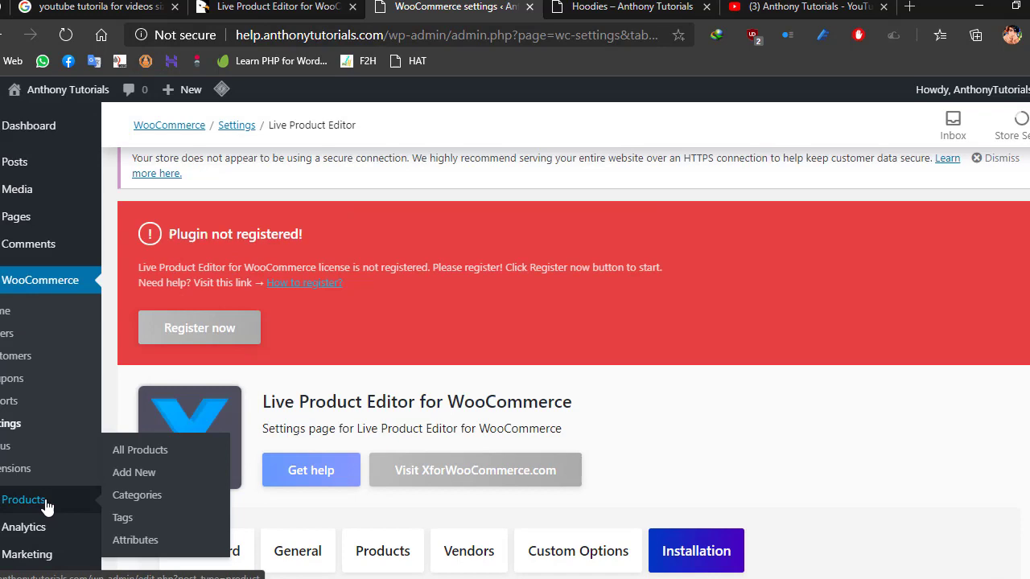
{"action": "left_click", "coordinate": [150, 452]}
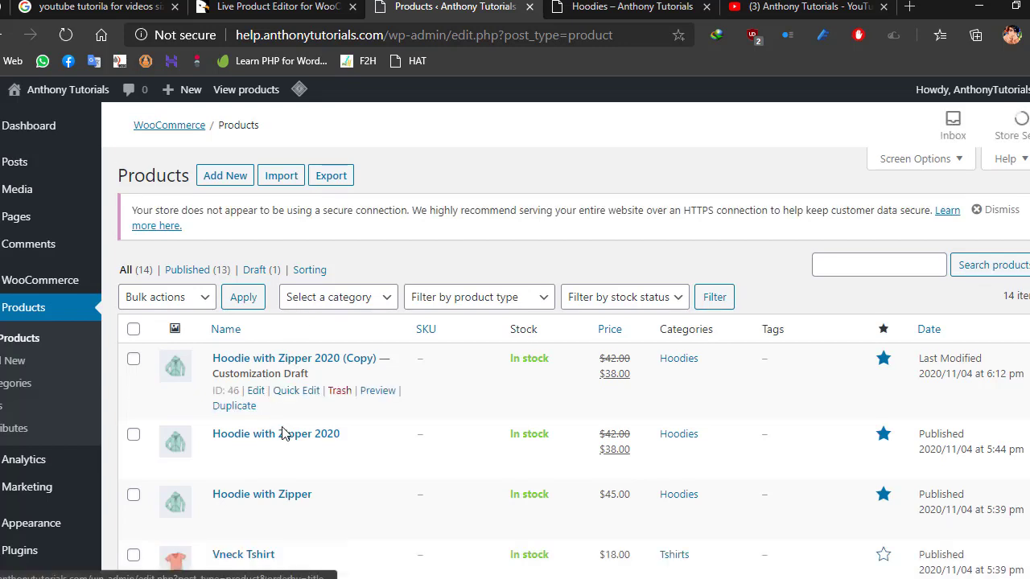
- Quick-edit the copied hoodie: rename it Hoodie with Zipper YT, set its status to Published and update it
{"action": "left_click", "coordinate": [293, 391]}
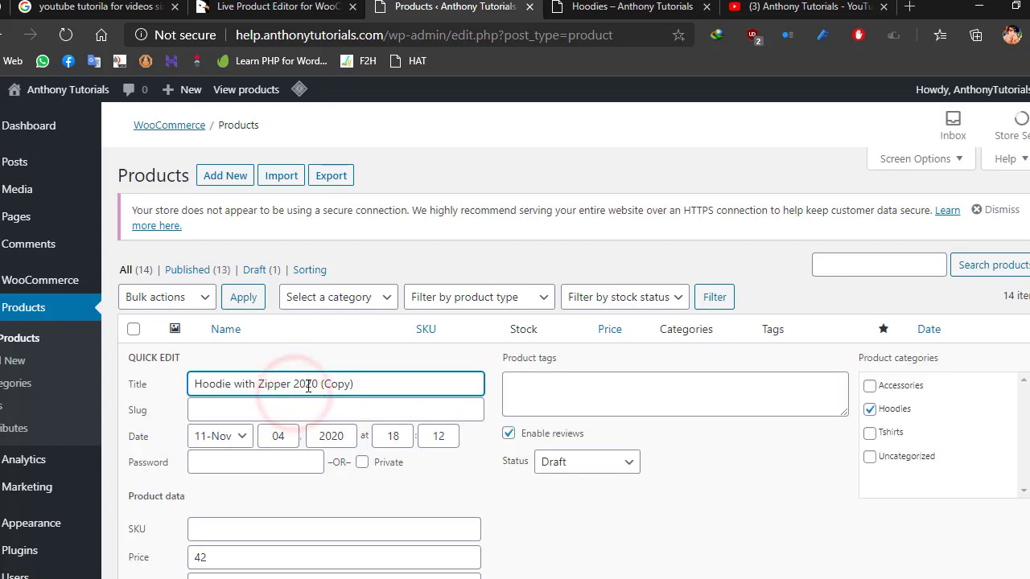
{"action": "left_click_drag", "start_coordinate": [319, 385], "coordinate": [458, 387]}
{"action": "key", "text": "BackSpace"}
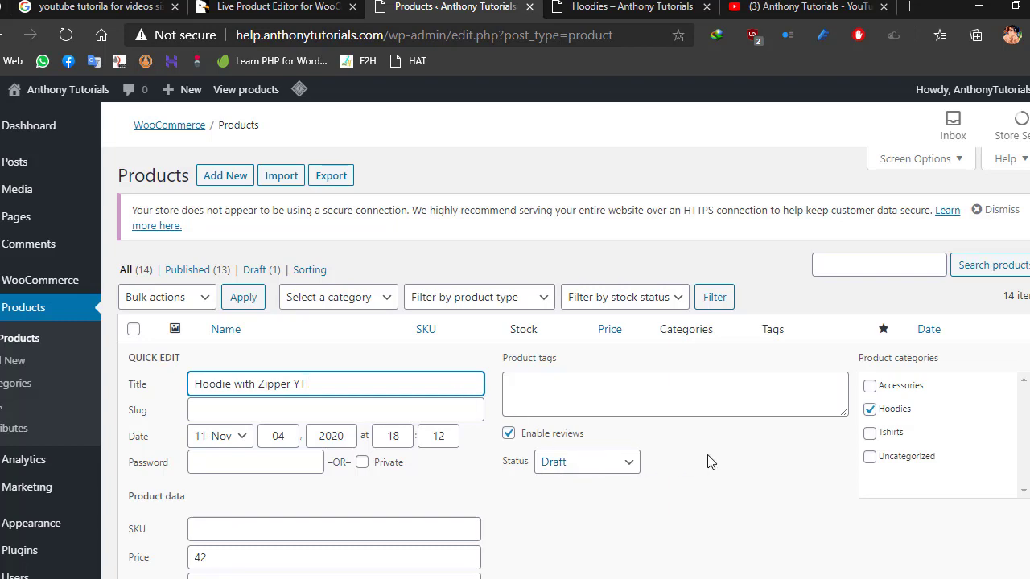
{"action": "scroll", "coordinate": [708, 462], "scroll_direction": "down", "scroll_amount": 2}
{"action": "left_click", "coordinate": [615, 315]}
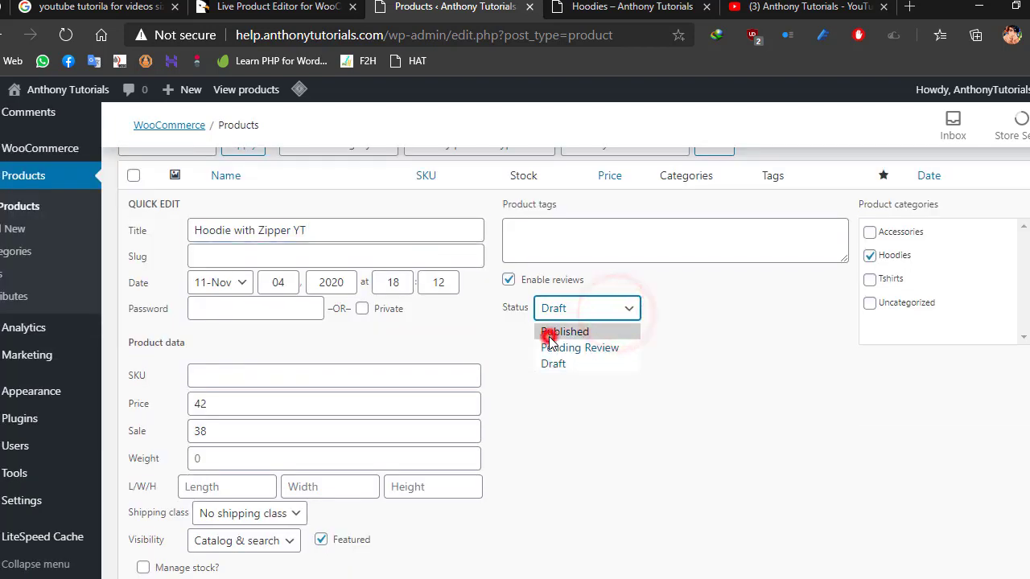
{"action": "left_click", "coordinate": [550, 334]}
{"action": "scroll", "coordinate": [804, 402], "scroll_direction": "down", "scroll_amount": 2}
{"action": "left_click", "coordinate": [994, 476]}
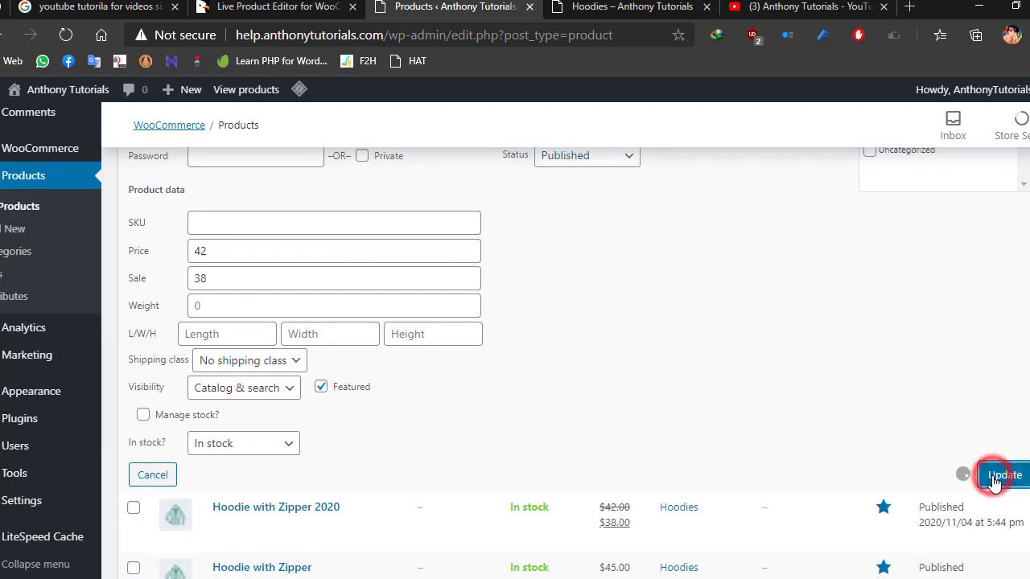
- Return to the public Hoodies category page and refresh it to check for Hoodie with Zipper YT
{"action": "left_click", "coordinate": [613, 8]}
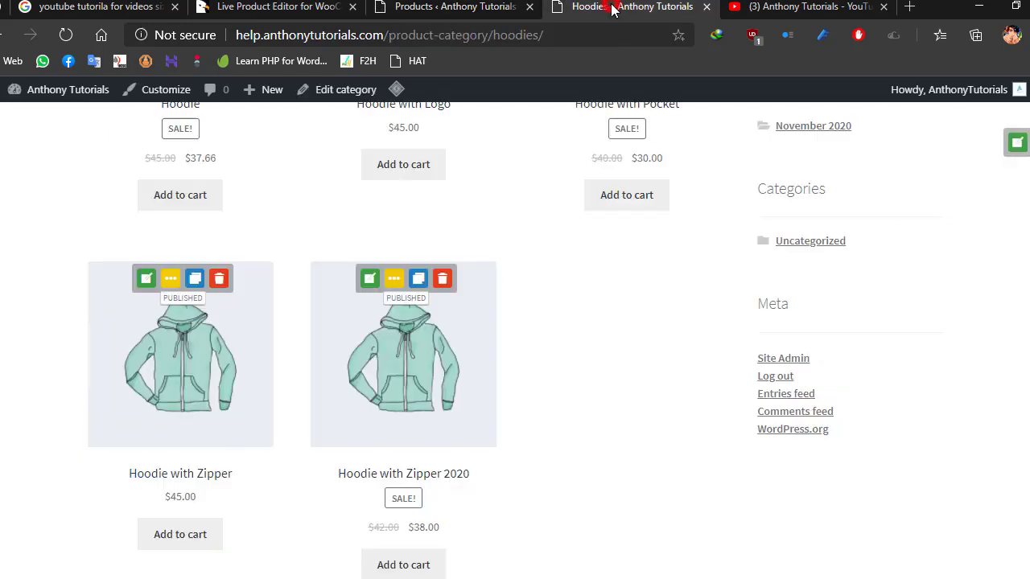
{"action": "right_click", "coordinate": [580, 253]}
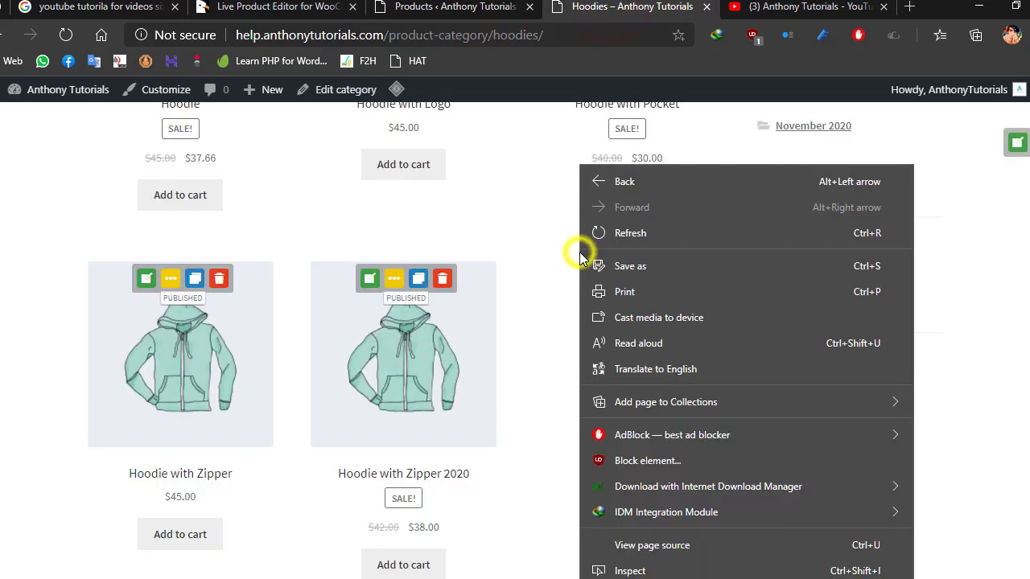
{"action": "left_click", "coordinate": [640, 230]}
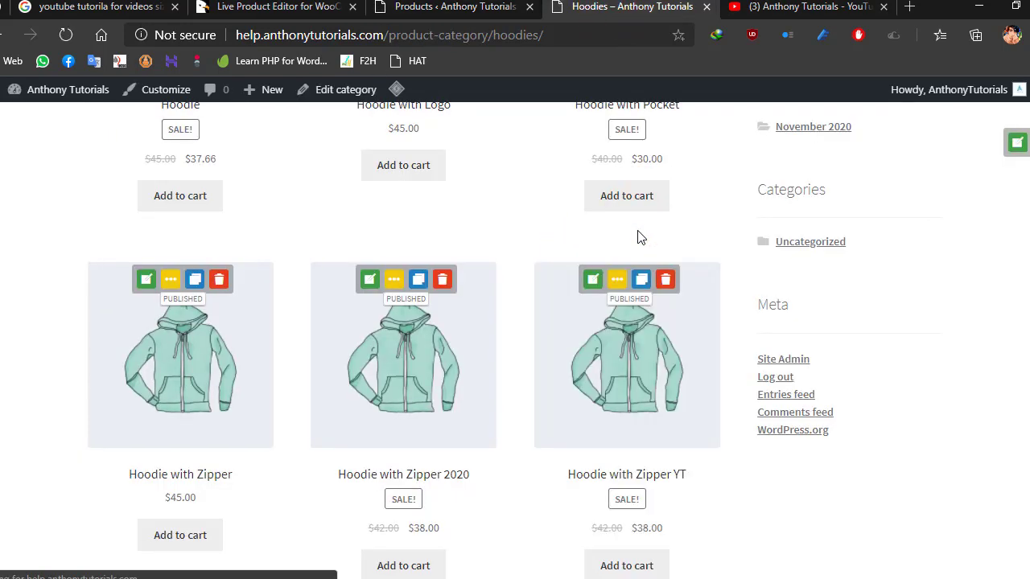
- Replace the featured image of Hoodie with Zipper YT with tshirts.jpg in the live editor and save the product
{"action": "left_click", "coordinate": [591, 282]}
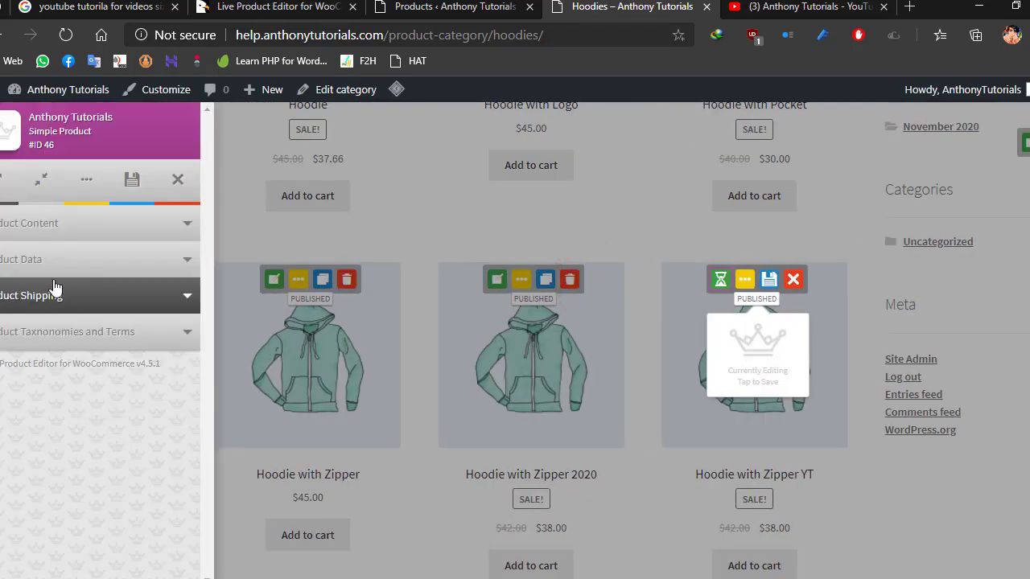
{"action": "left_click", "coordinate": [53, 224]}
{"action": "scroll", "coordinate": [53, 234], "scroll_direction": "down", "scroll_amount": 2}
{"action": "left_click", "coordinate": [16, 374]}
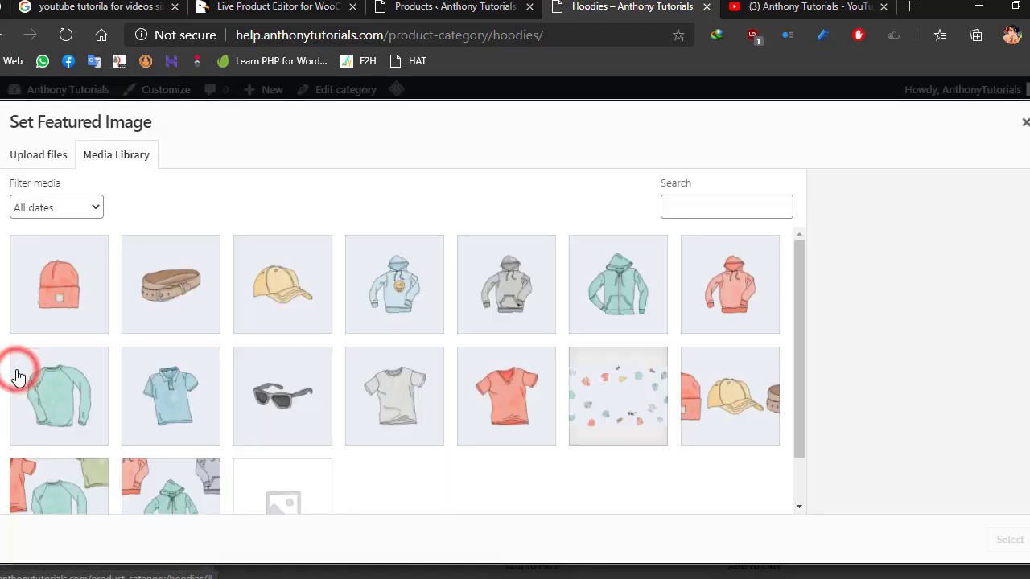
{"action": "left_click", "coordinate": [73, 493]}
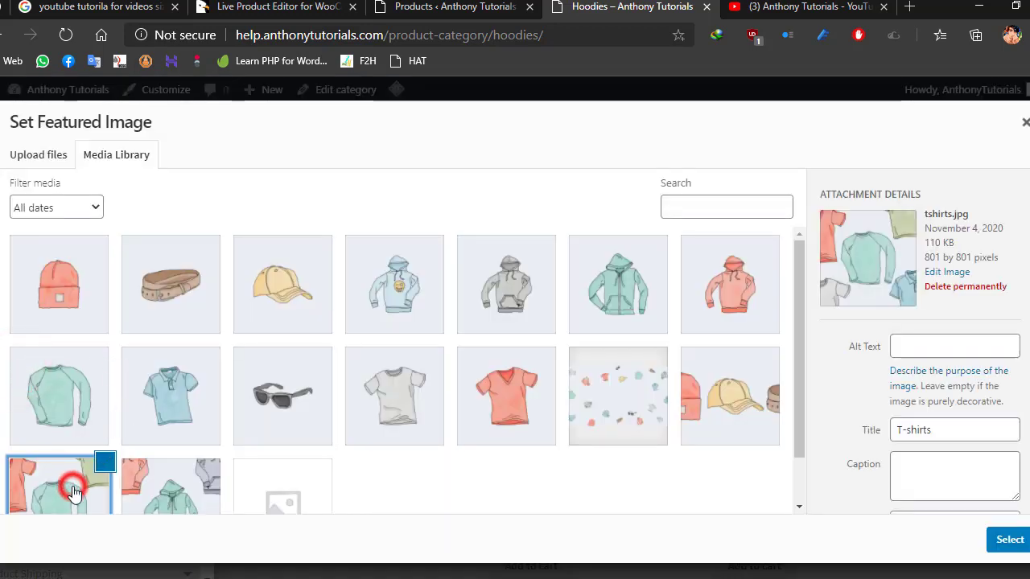
{"action": "left_click", "coordinate": [1001, 550]}
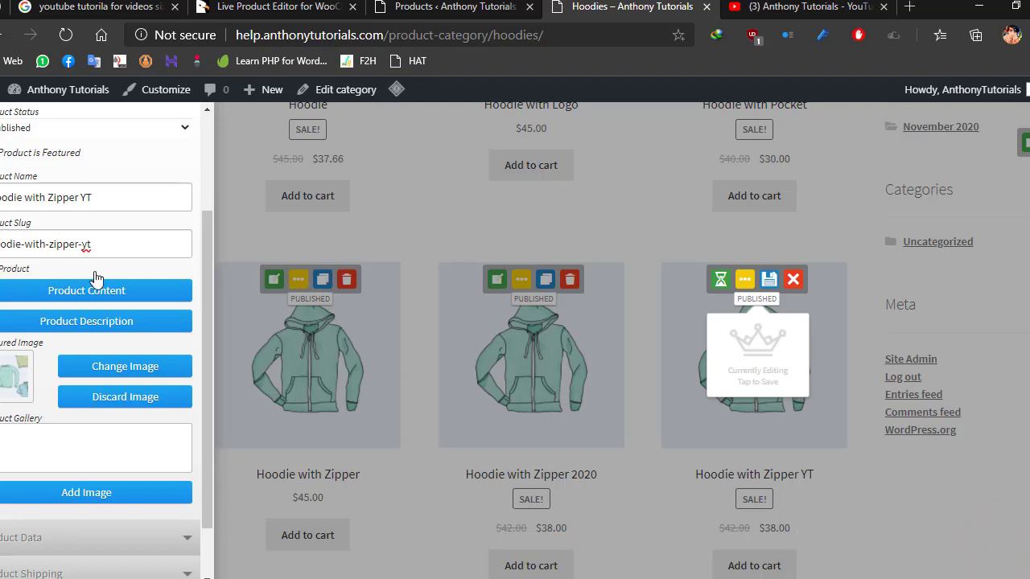
{"action": "scroll", "coordinate": [96, 184], "scroll_direction": "up", "scroll_amount": 2}
{"action": "left_click", "coordinate": [134, 178]}
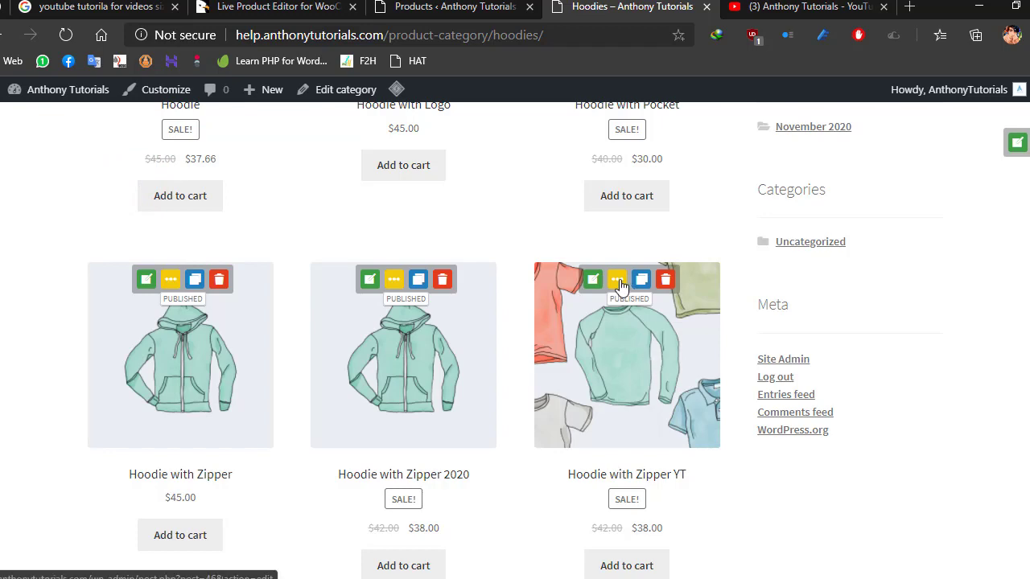
- Look over the full backend edit page of Hoodie with Pocket, and return to the public Hoodies category page
{"action": "scroll", "coordinate": [624, 279], "scroll_direction": "up", "scroll_amount": 3}
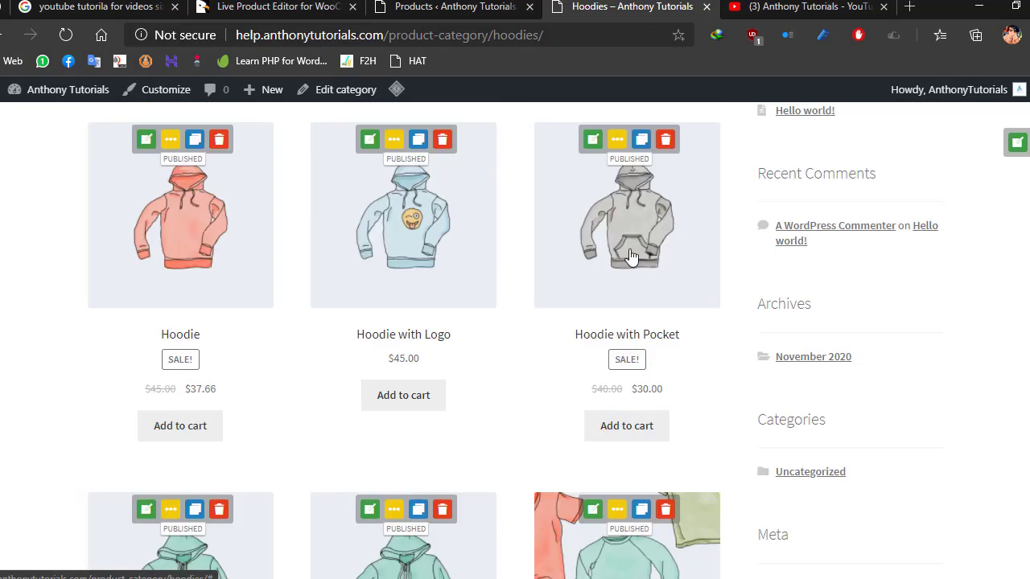
{"action": "left_click", "coordinate": [617, 139]}
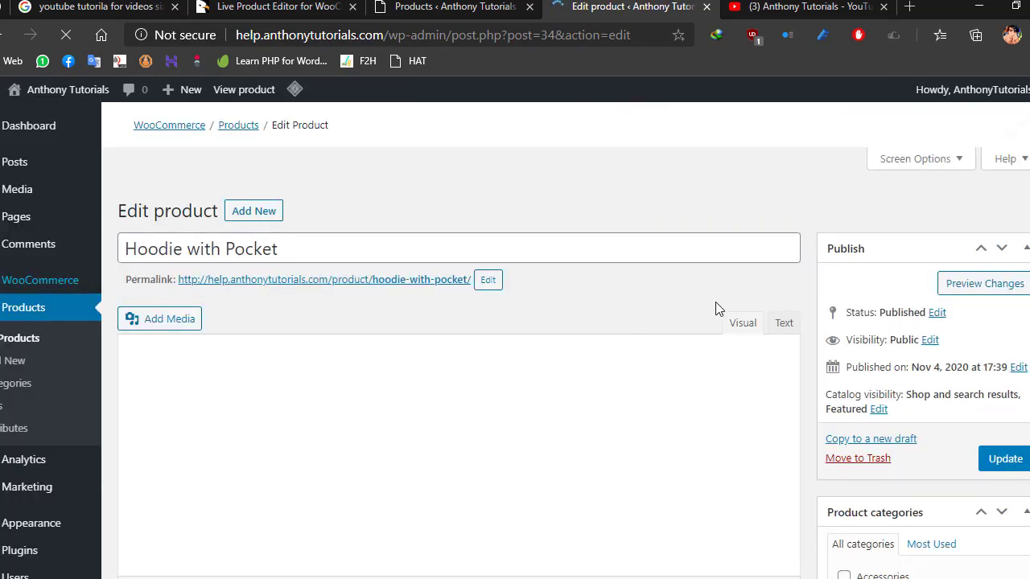
{"action": "scroll", "coordinate": [718, 307], "scroll_direction": "down", "scroll_amount": 5}
{"action": "scroll", "coordinate": [786, 368], "scroll_direction": "down", "scroll_amount": 5}
{"action": "scroll", "coordinate": [785, 368], "scroll_direction": "up", "scroll_amount": 7}
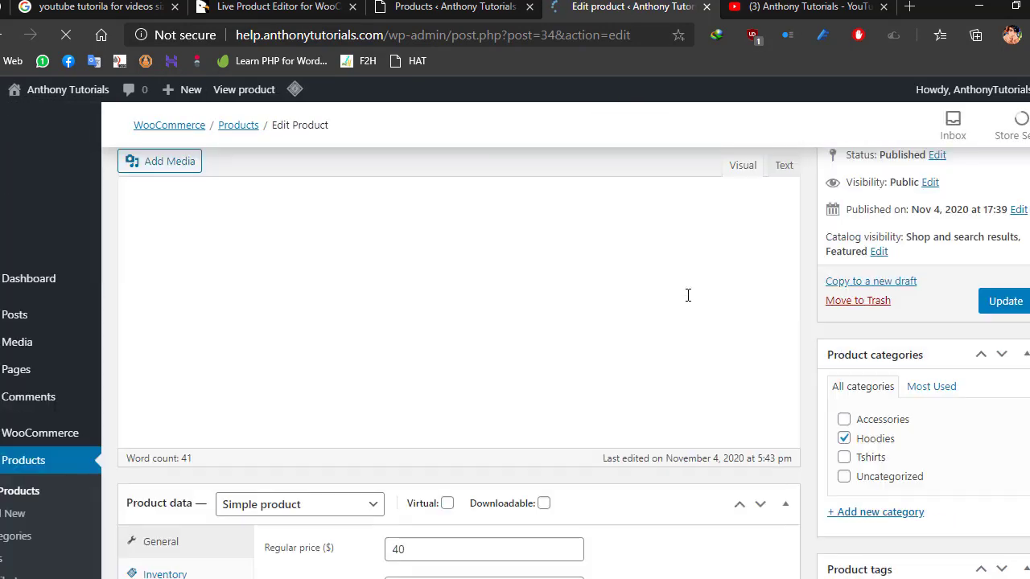
{"action": "key", "text": "alt+Left"}
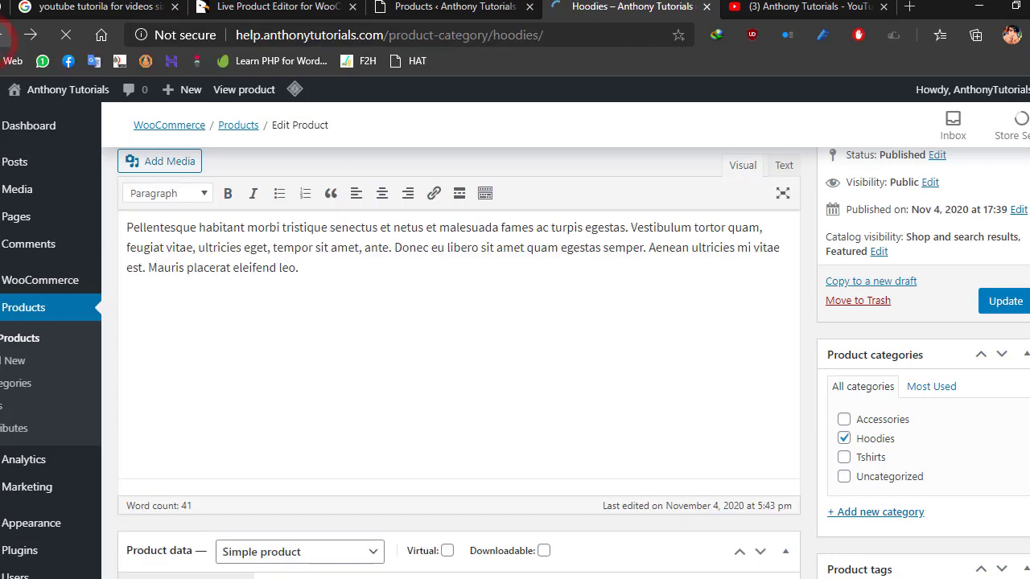
{"action": "scroll", "coordinate": [630, 296], "scroll_direction": "up", "scroll_amount": 5}
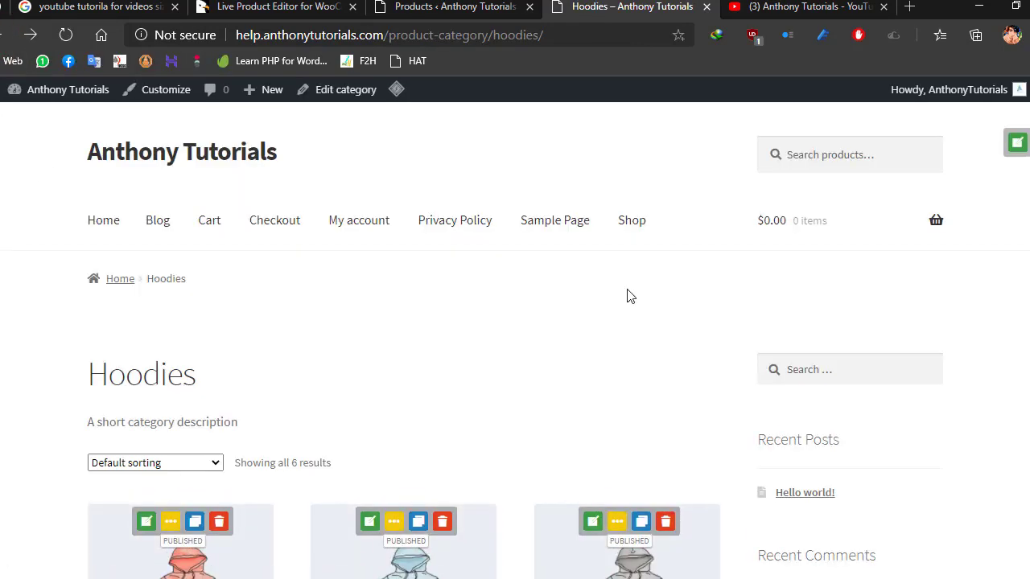
- Review the CodeCanyon listing of Live Product Editor for WooCommerce, highlighting the plugin's title
{"action": "left_click", "coordinate": [312, 7]}
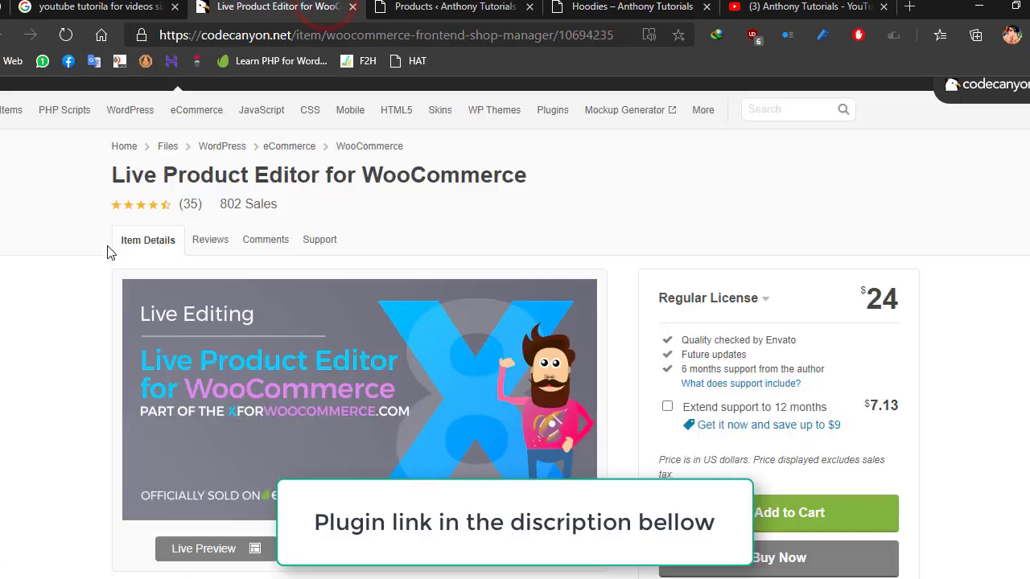
{"action": "left_click_drag", "start_coordinate": [116, 177], "coordinate": [531, 181]}
{"action": "scroll", "coordinate": [591, 226], "scroll_direction": "down", "scroll_amount": 1}
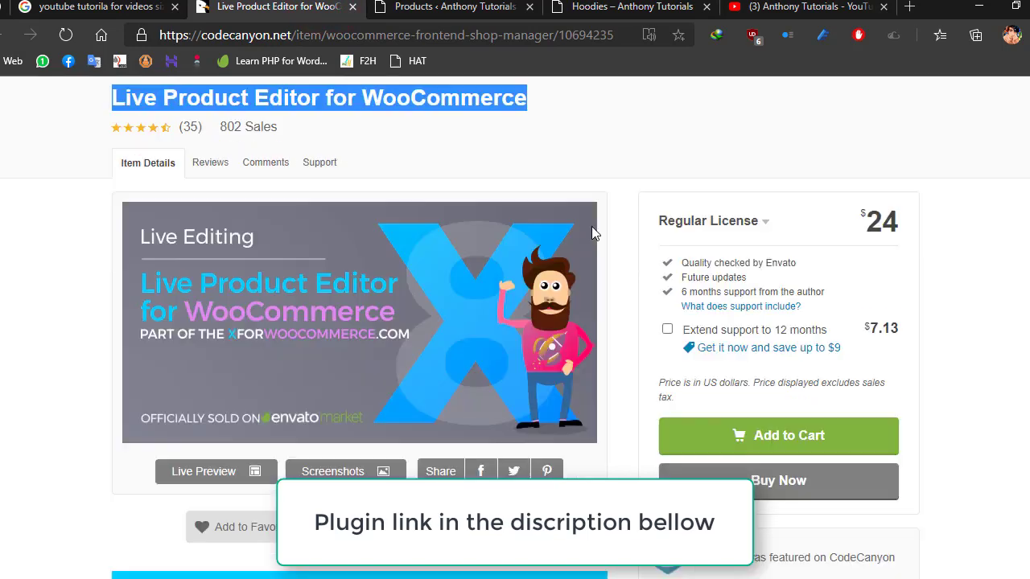
{"action": "left_click", "coordinate": [497, 5]}
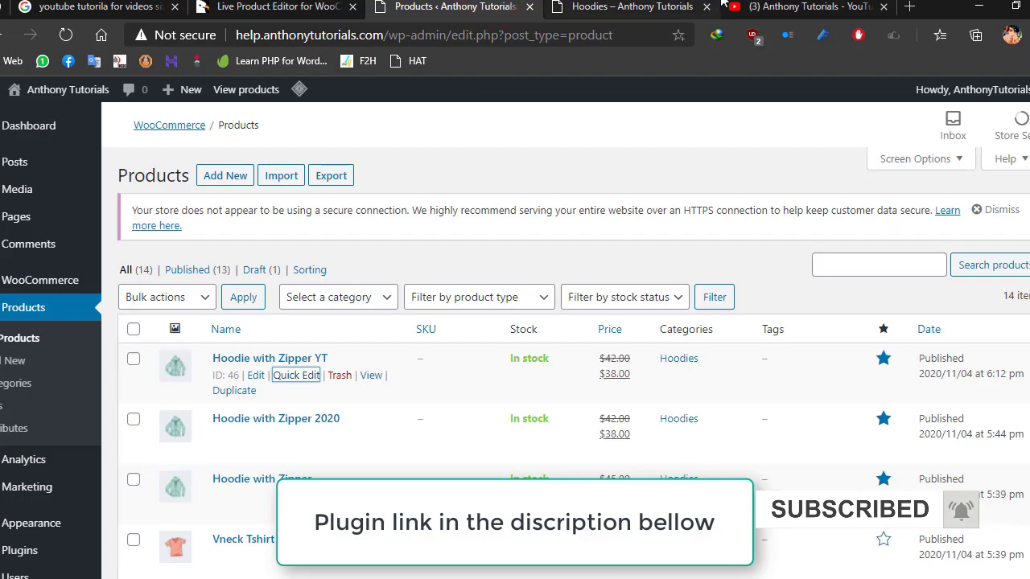
{"action": "left_click", "coordinate": [782, 8]}
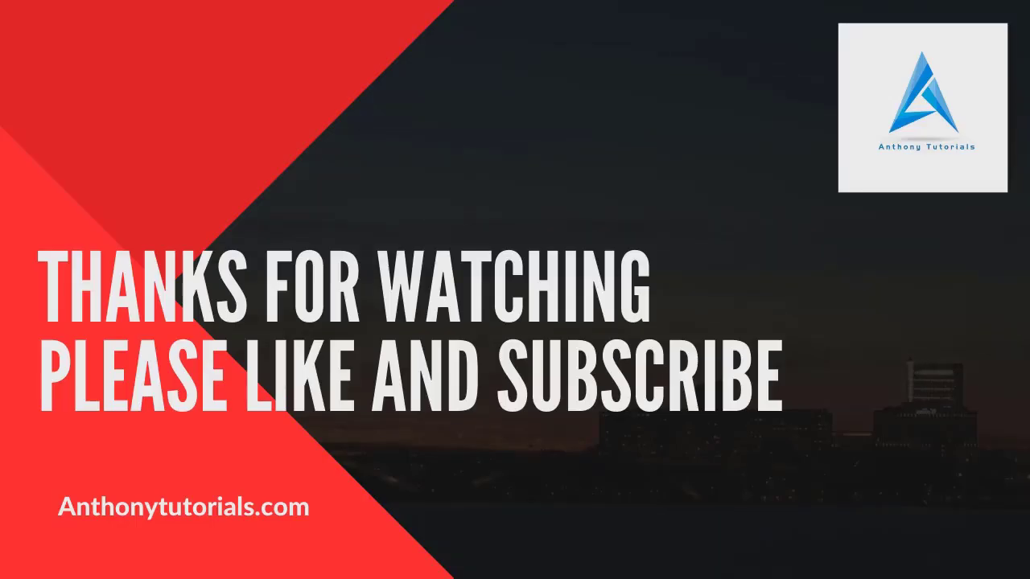